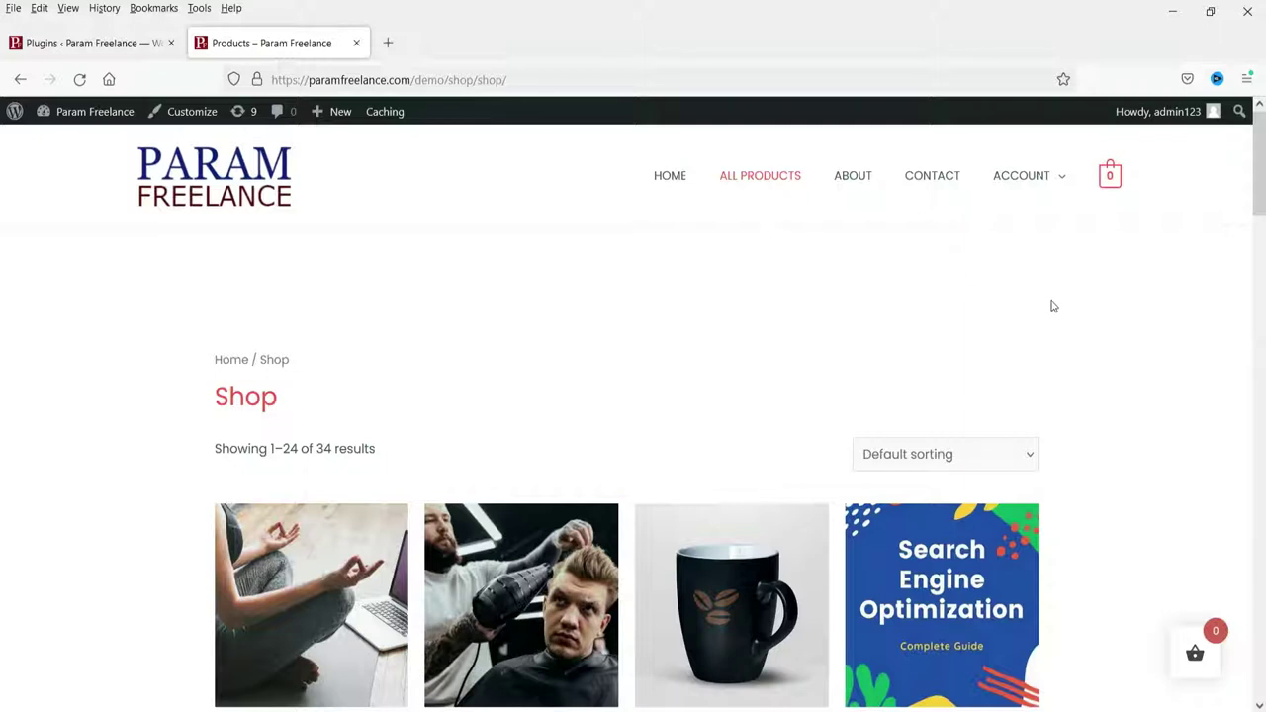
Step: Add the SEO eBook and Demo product to the cart from the shop page
scroll(1071, 287, "down", 5)
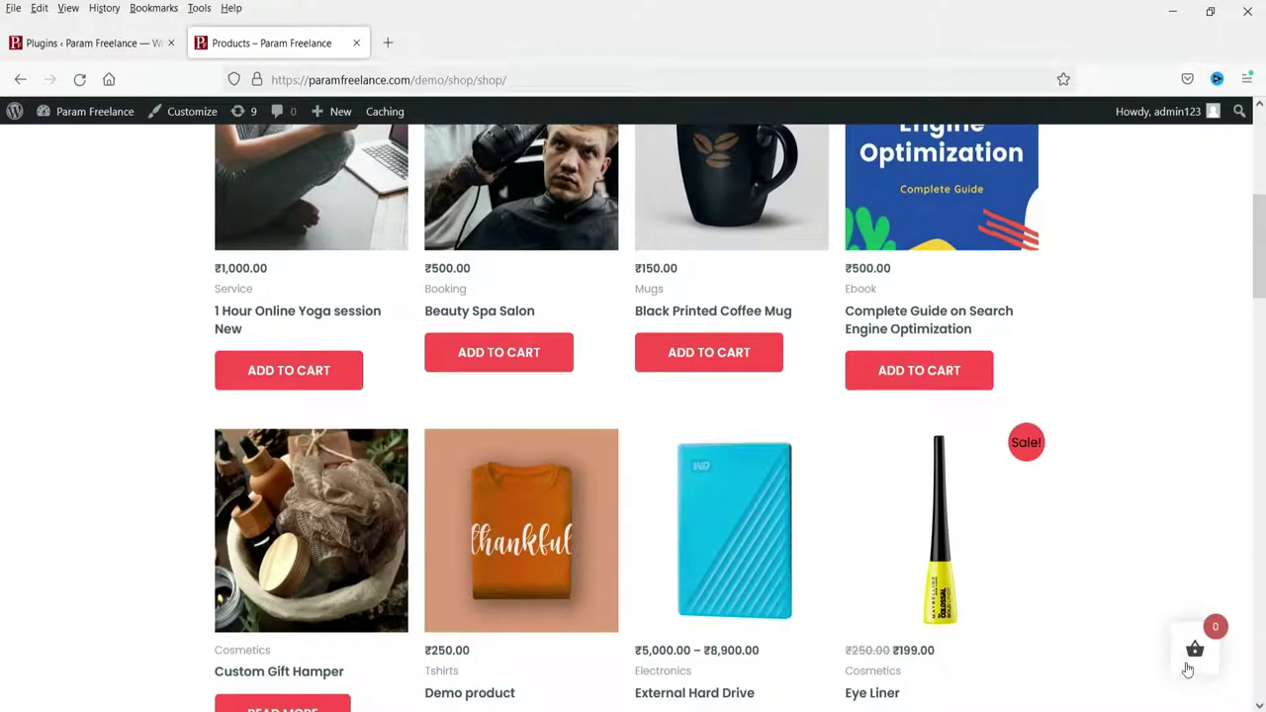
scroll(871, 416, "up", 5)
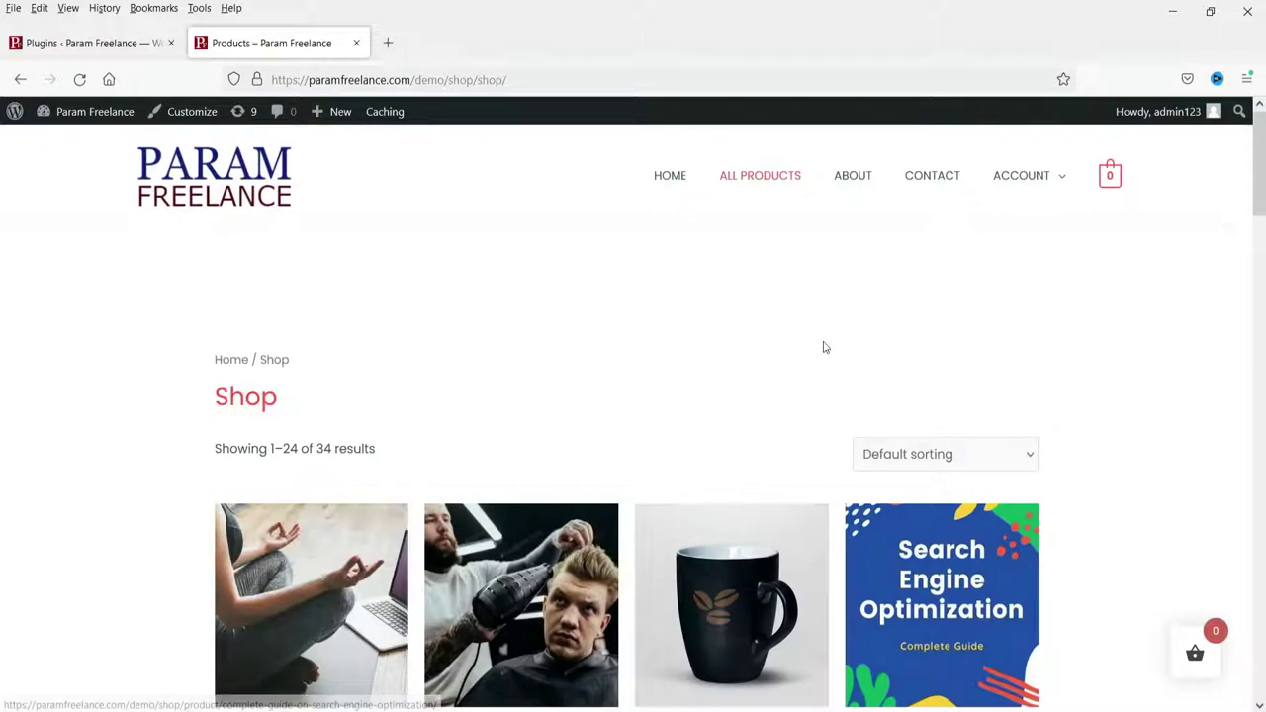
scroll(801, 361, "down", 3)
left_click(894, 560)
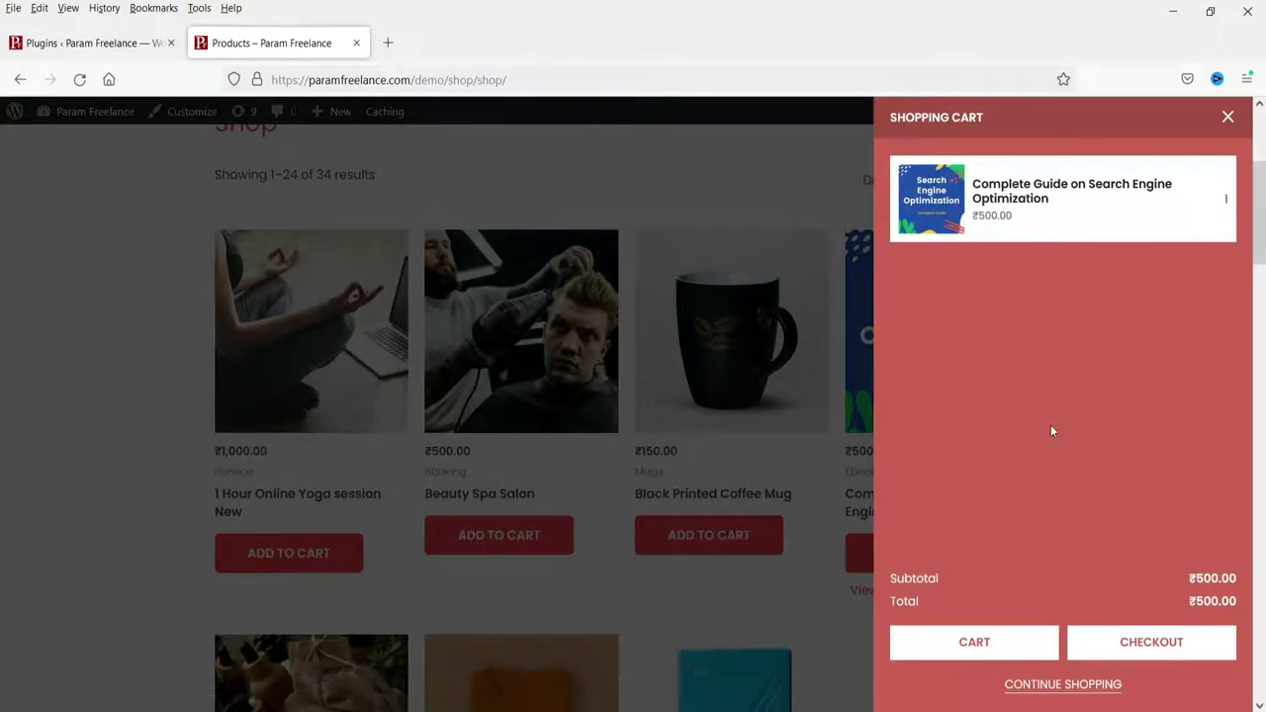
left_click(1228, 117)
scroll(640, 370, "down", 3)
scroll(640, 369, "down", 1)
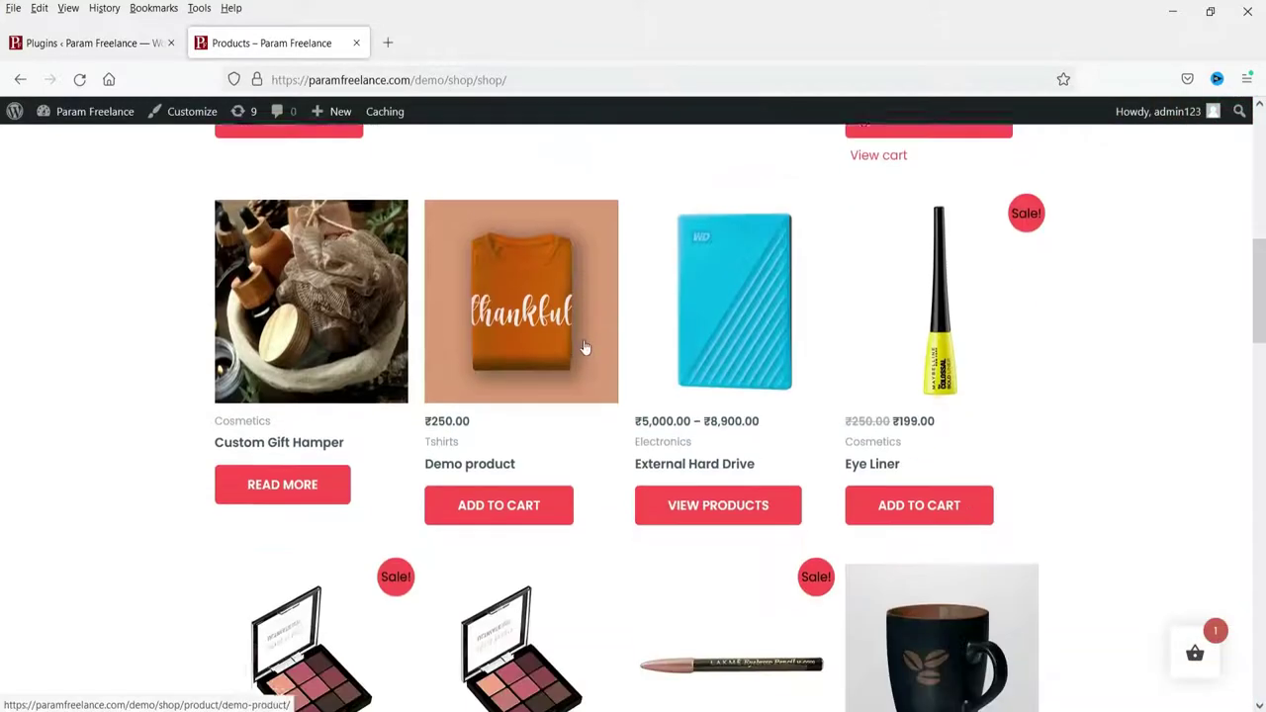
left_click(477, 483)
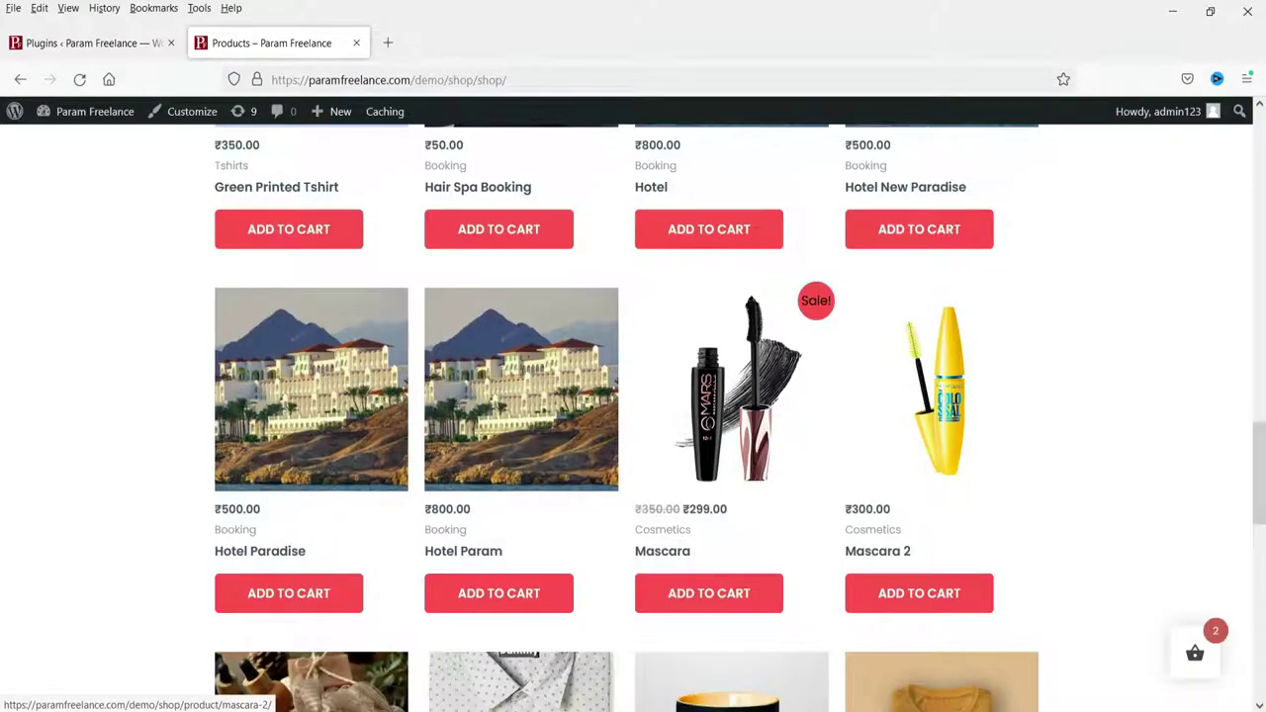
Step: Review both items (₹750.00) in the side cart, then remove Demo product
left_click(1194, 653)
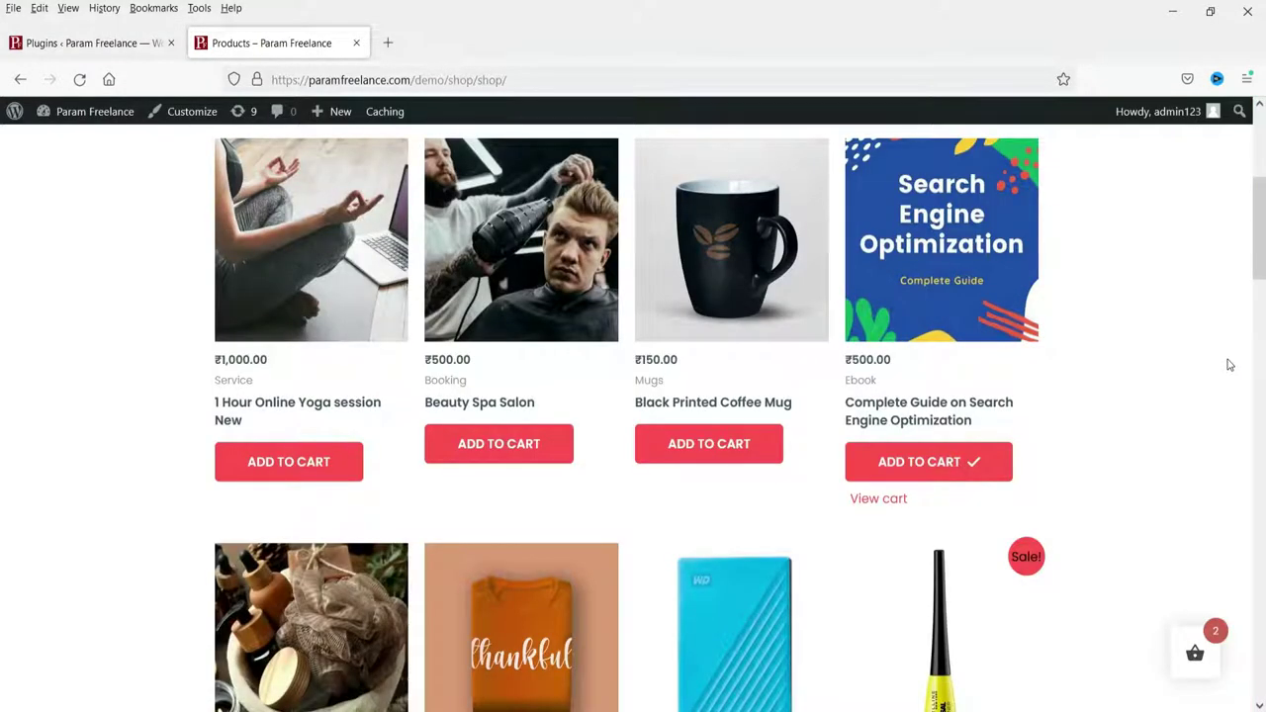
left_click(1194, 652)
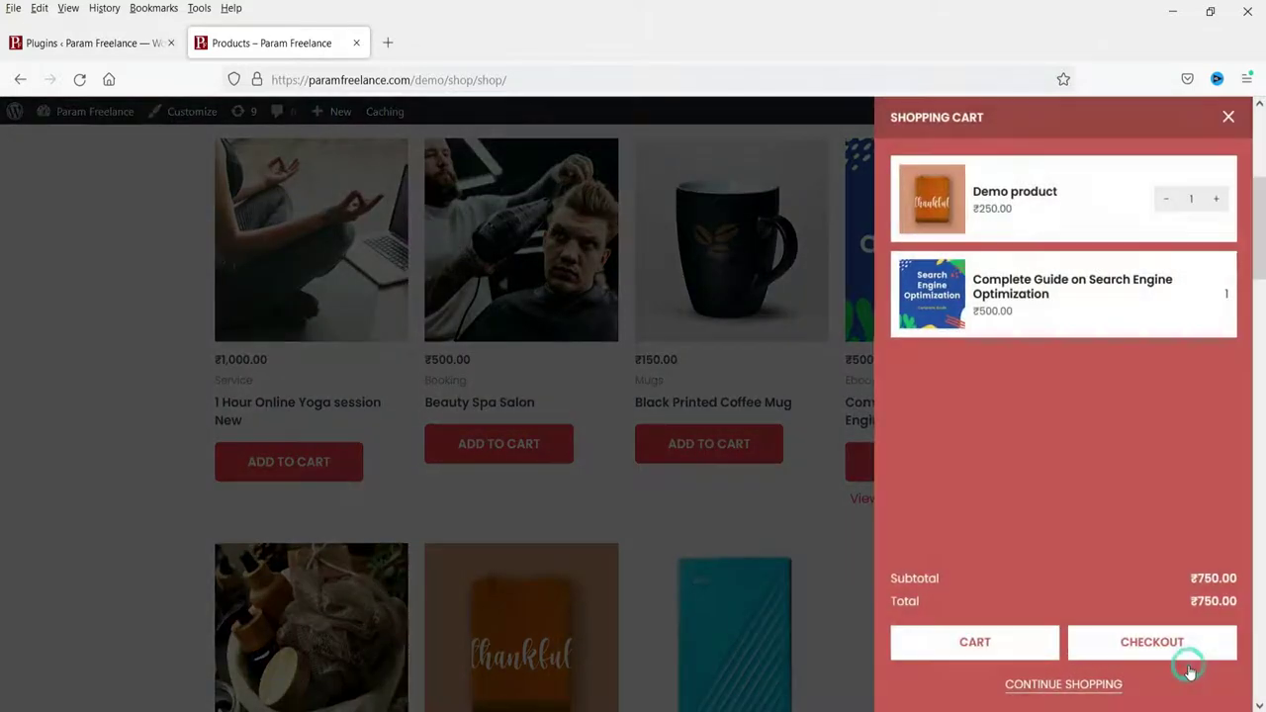
left_click(1227, 117)
scroll(1212, 633, "down", 2)
left_click(1213, 633)
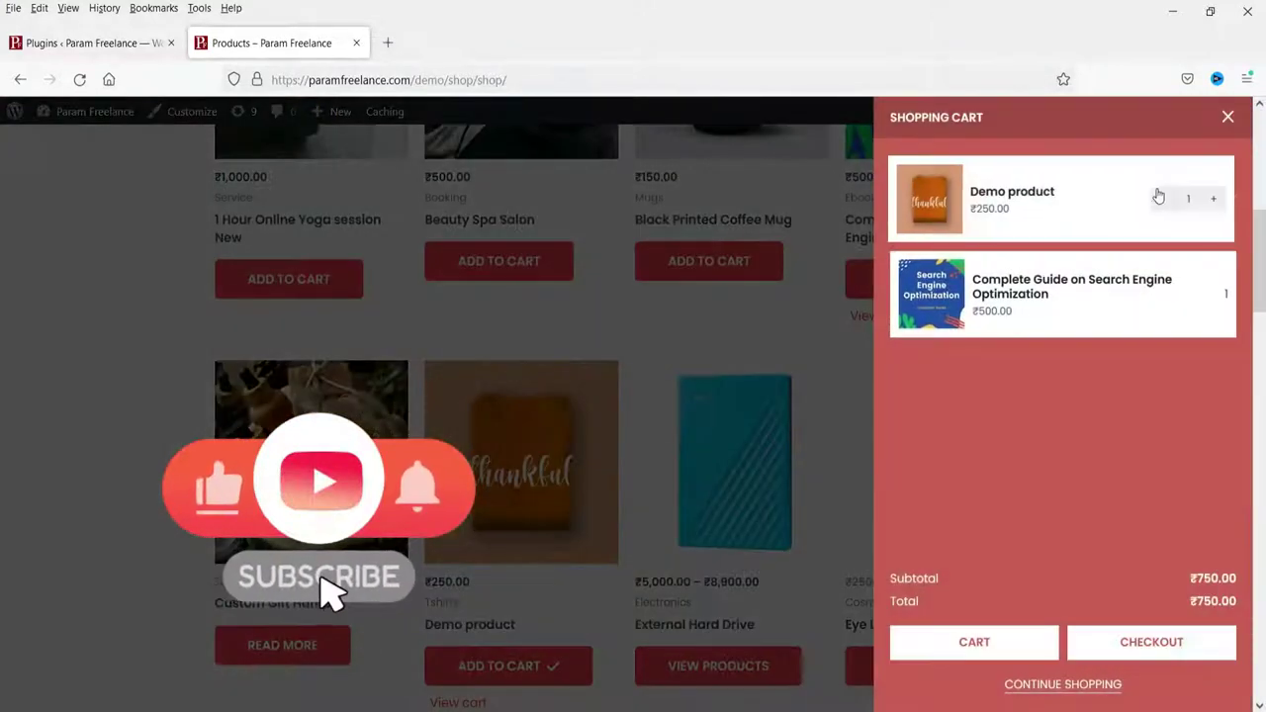
left_click(1236, 199)
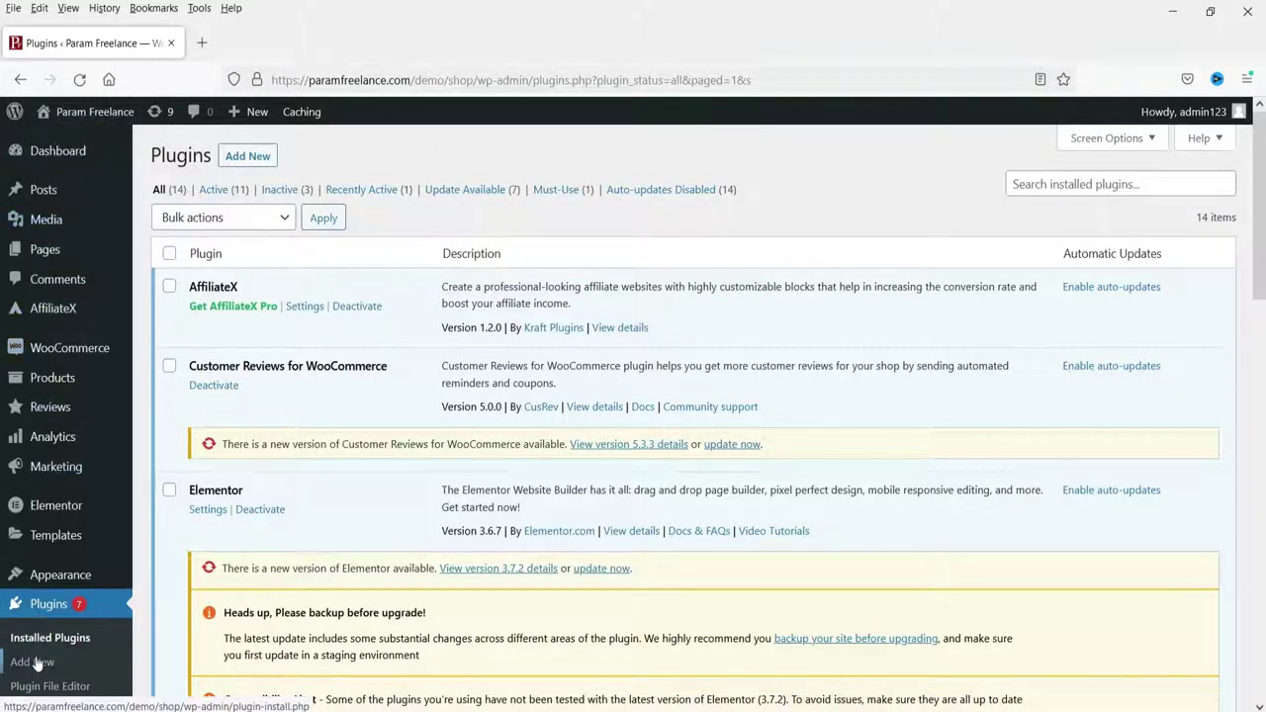
Step: Search plugins for 'fly cart for woocommerce', then install and activate WPC Fly Cart for WooCommerce
left_click(252, 156)
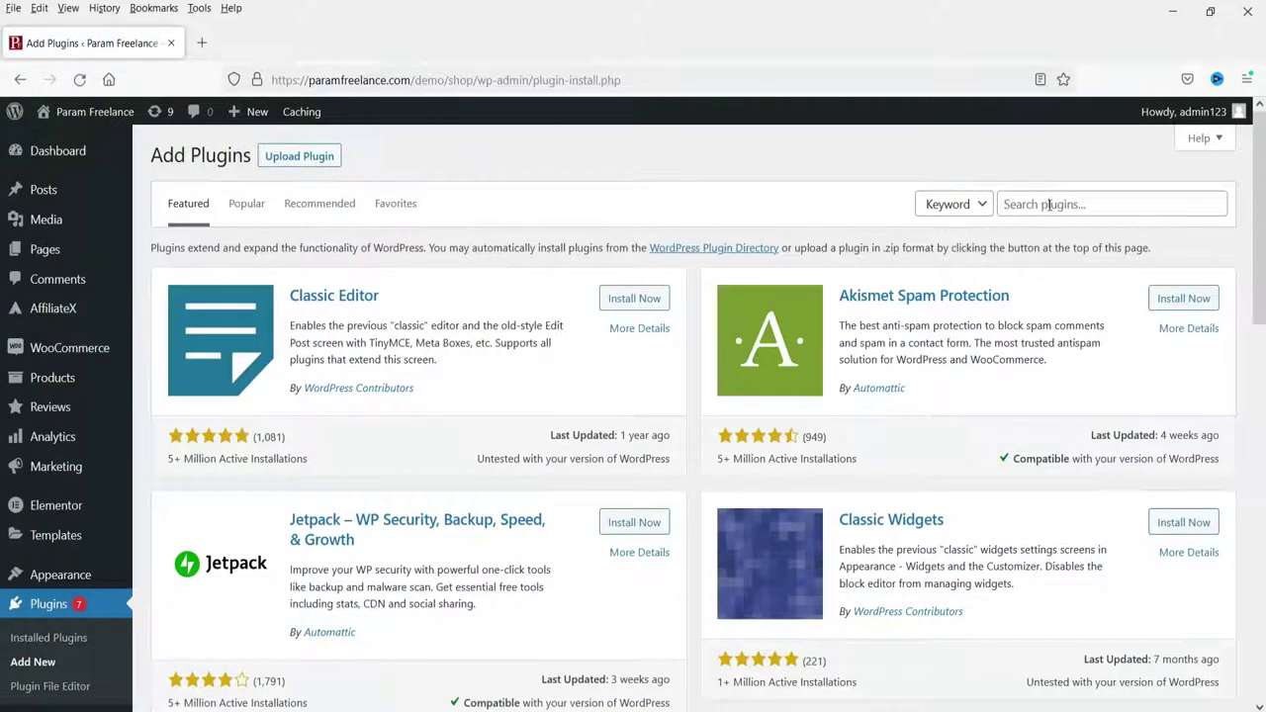
left_click(1049, 205)
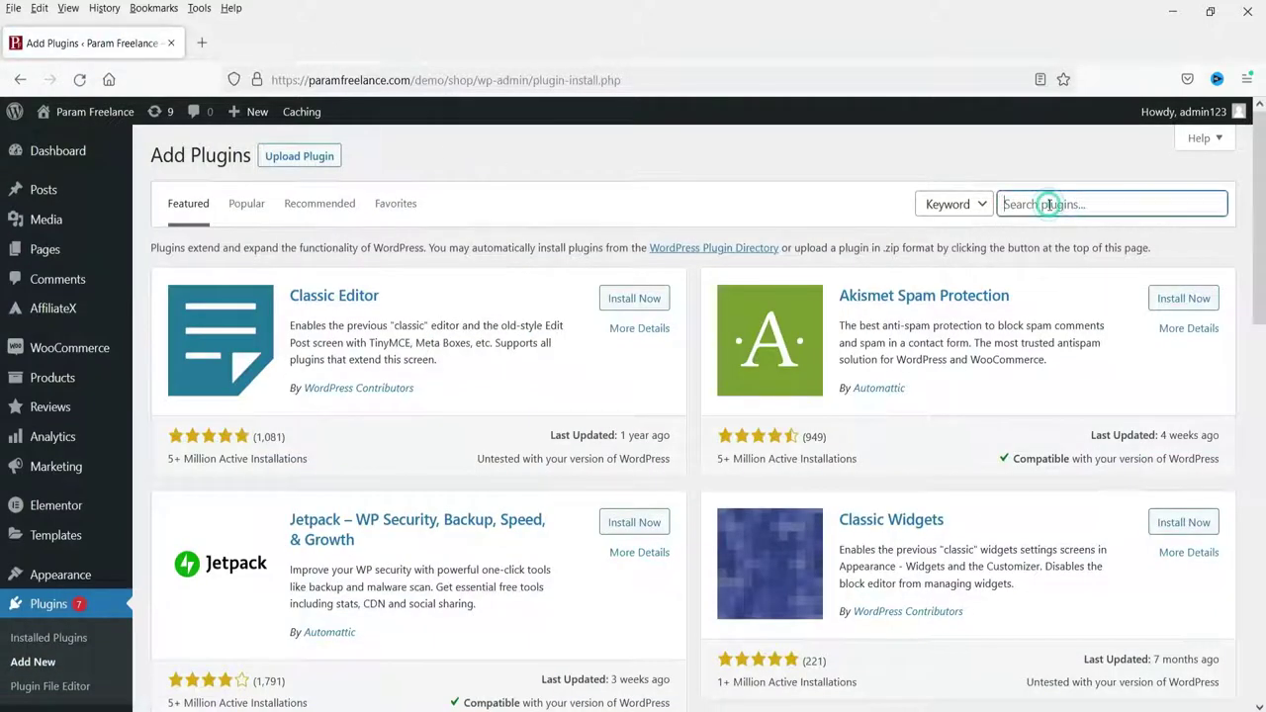
type("fl")
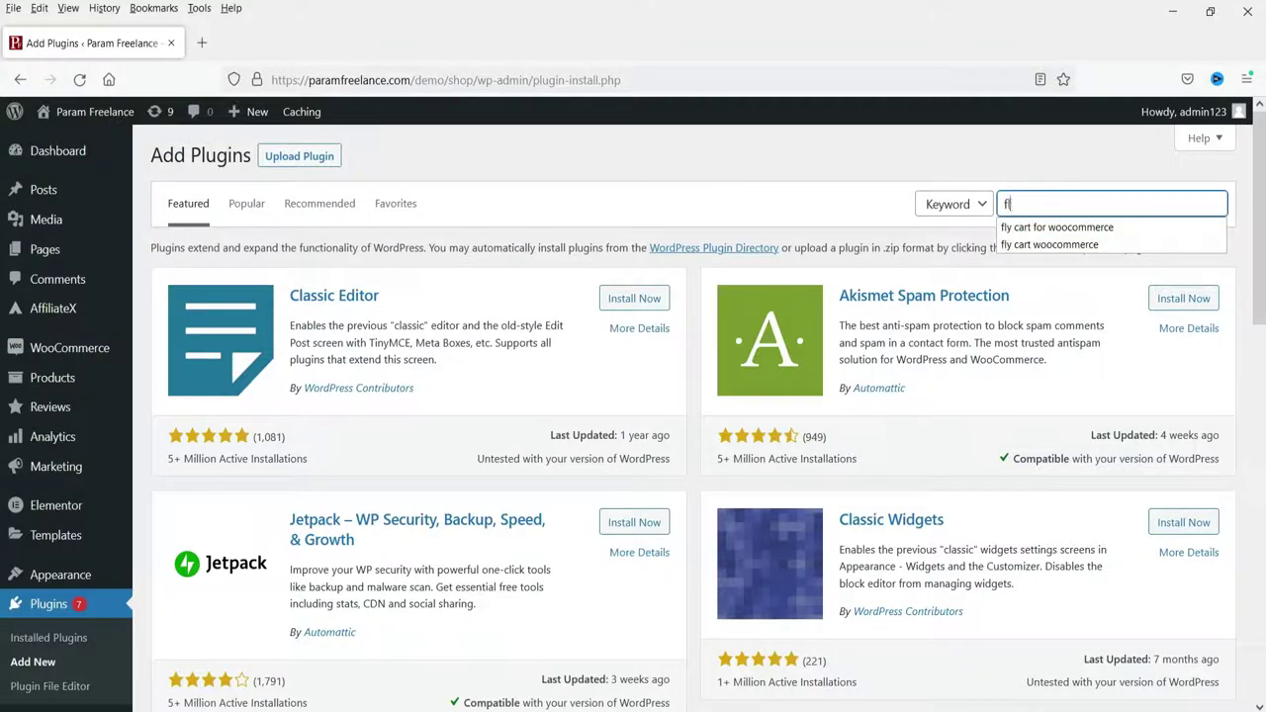
type("y cart for wooc")
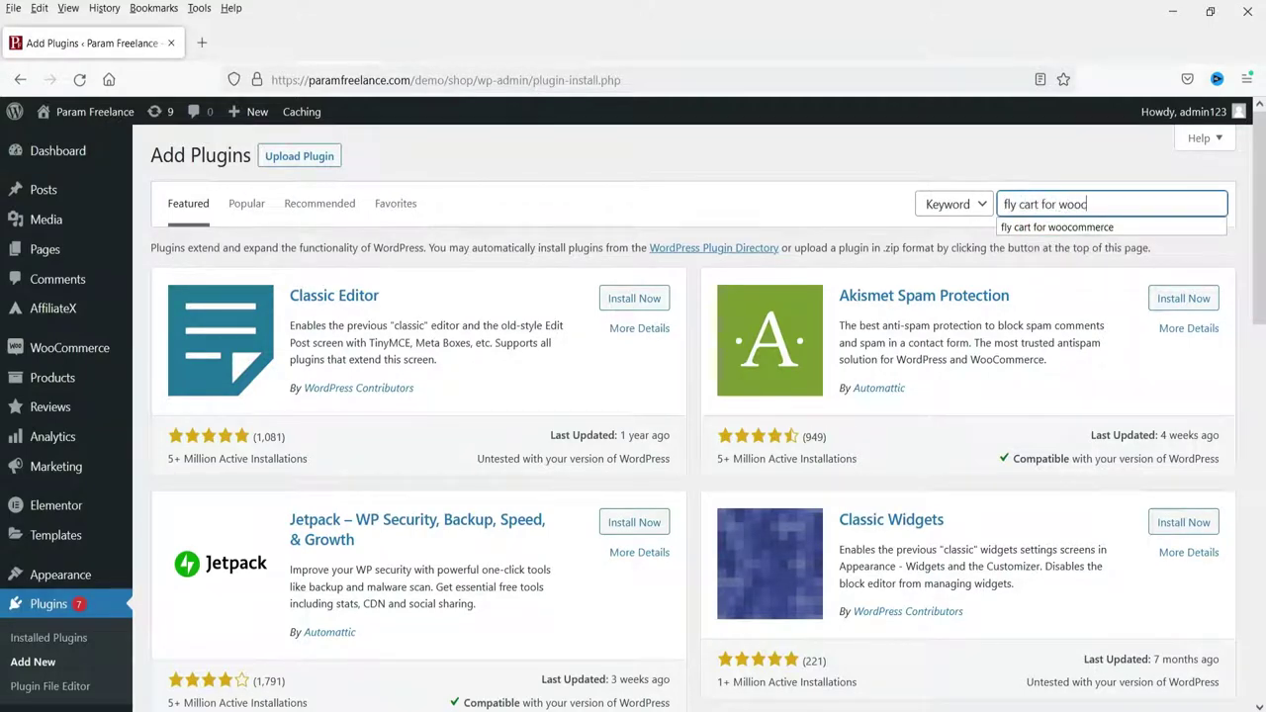
type("ommmerce")
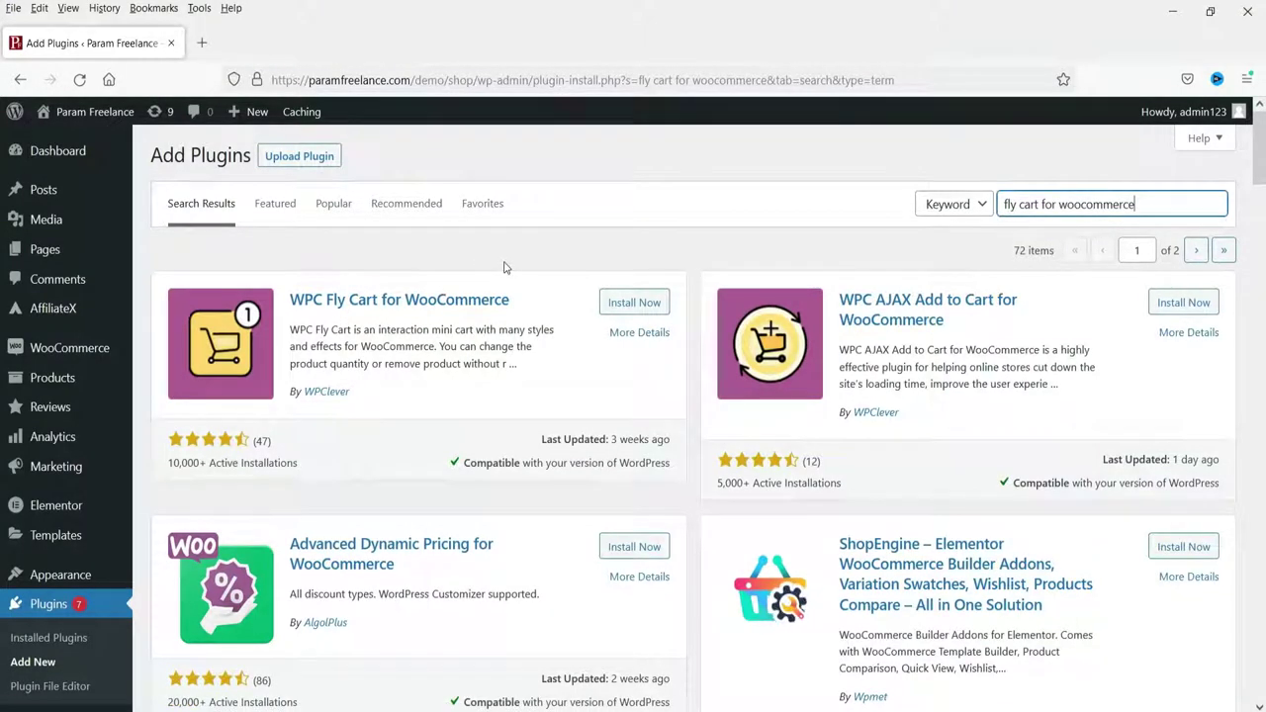
scroll(1251, 414, "down", 3)
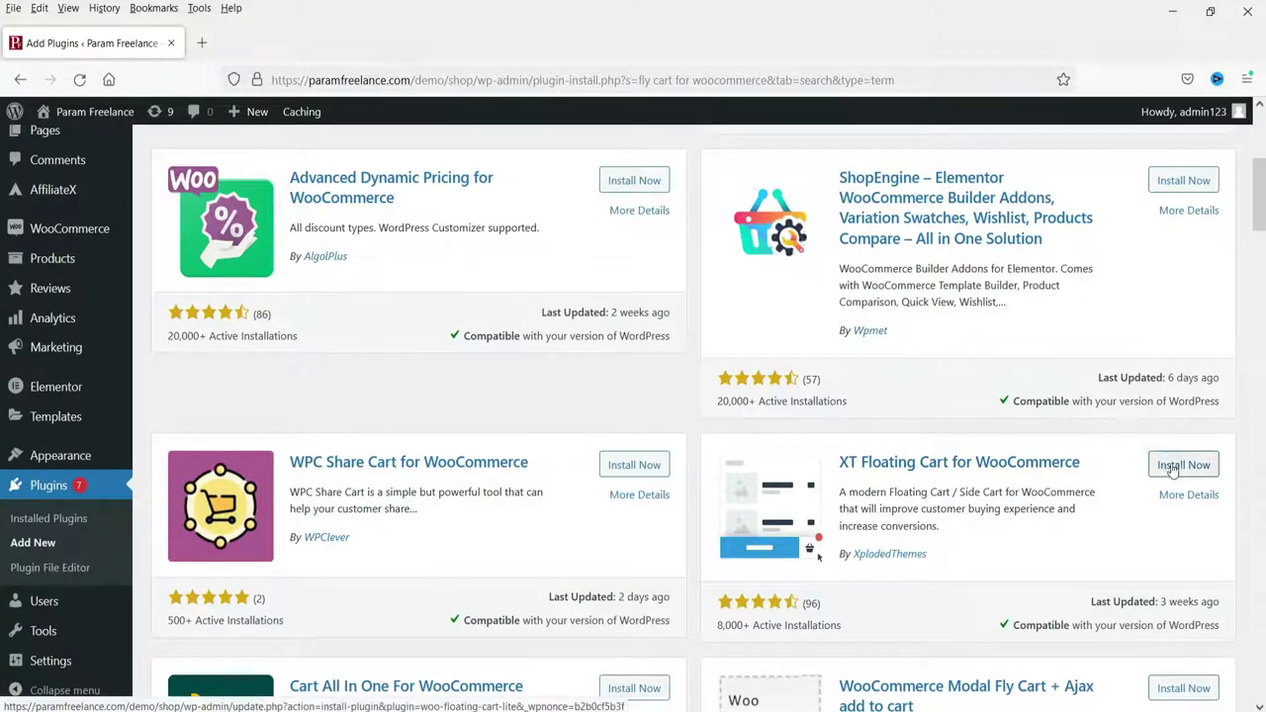
scroll(989, 445, "up", 3)
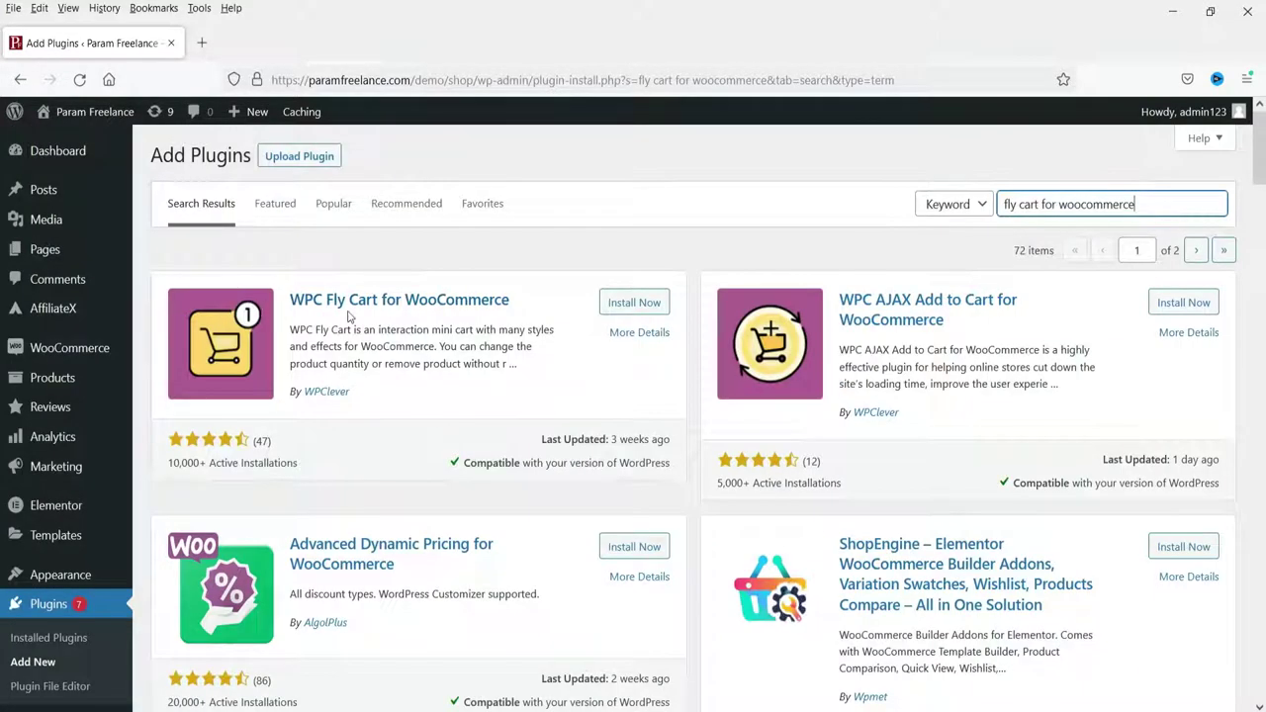
left_click(629, 306)
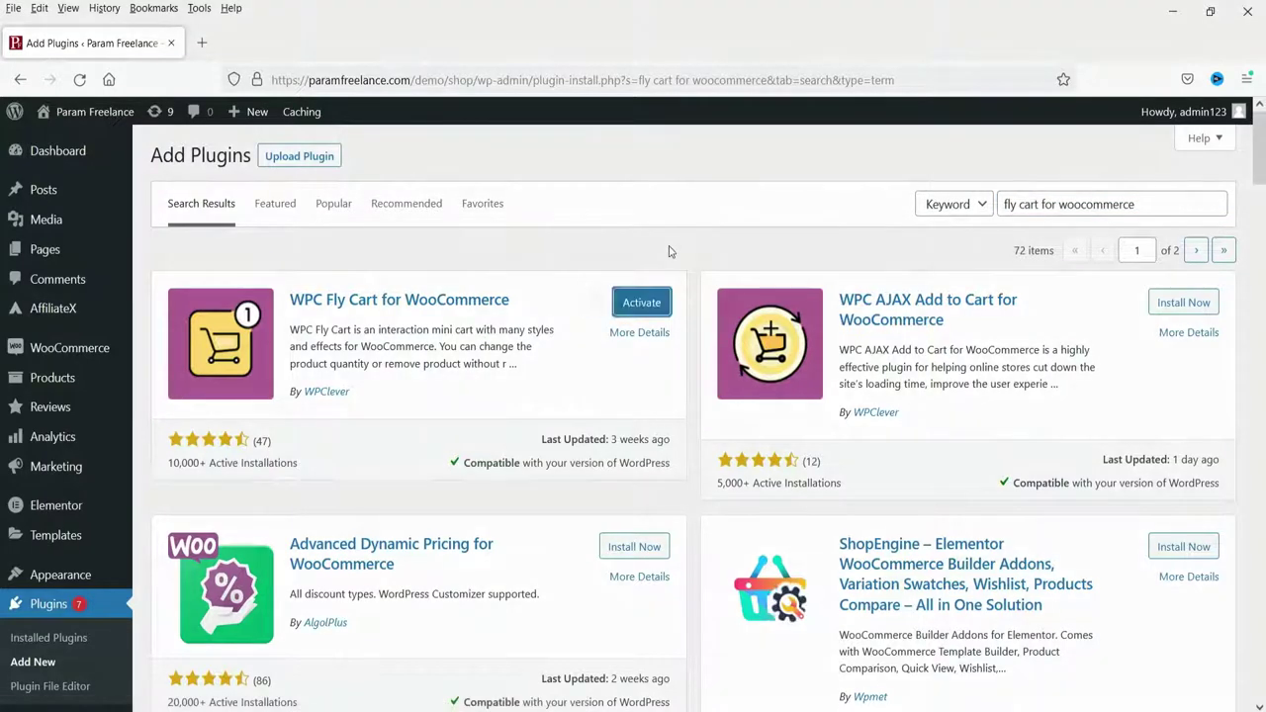
left_click(639, 306)
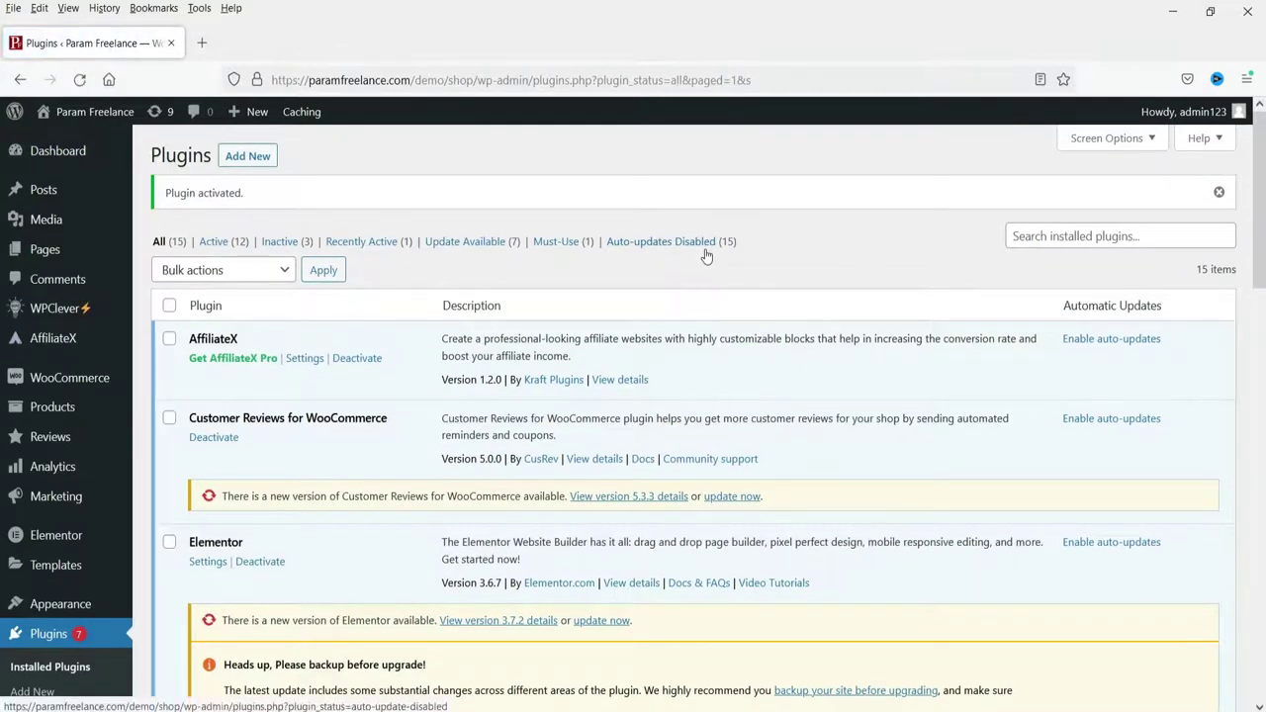
Step: Open the live site in a new tab and go to its All Products shop page
mouse_move(81, 113)
right_click(67, 144)
left_click(118, 156)
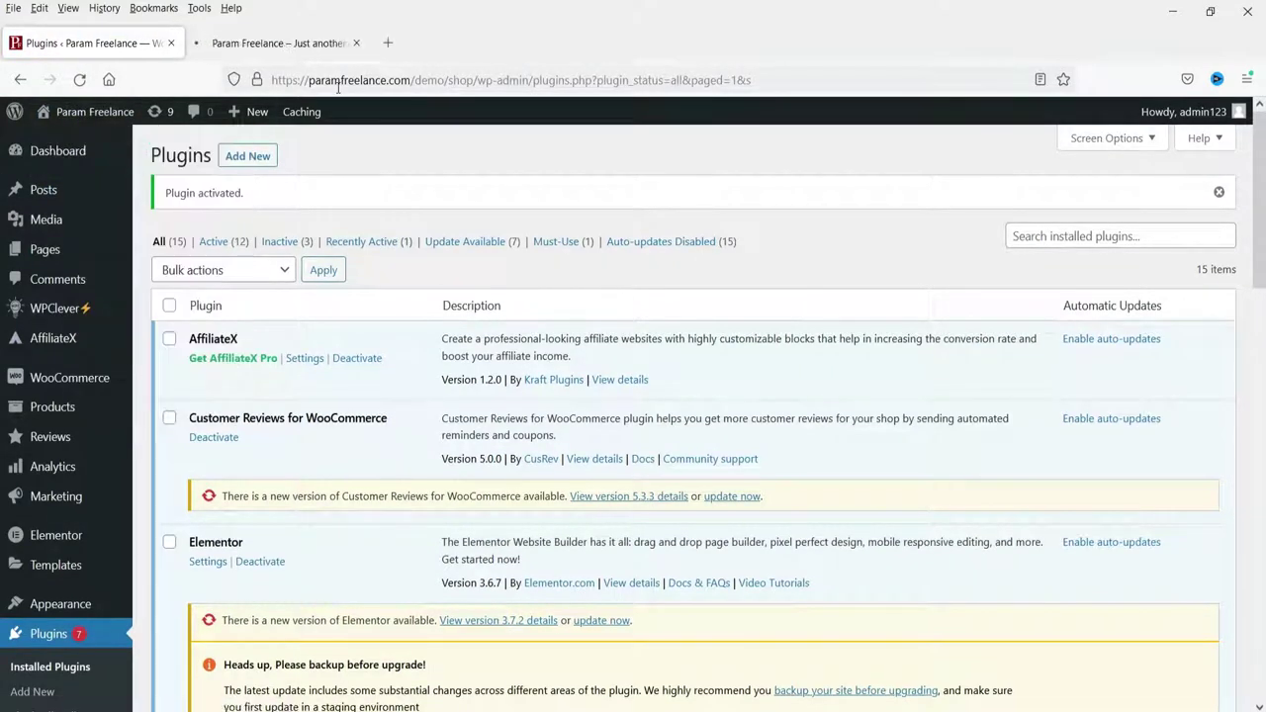
left_click(283, 43)
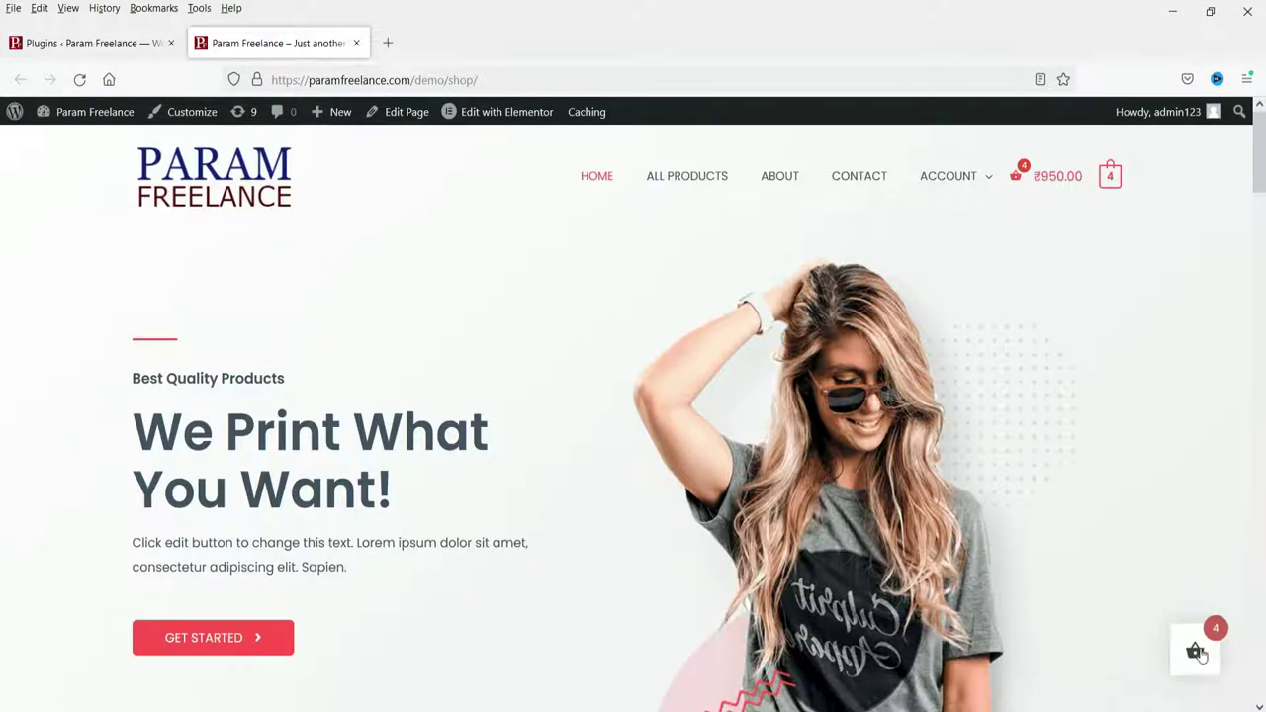
left_click(687, 178)
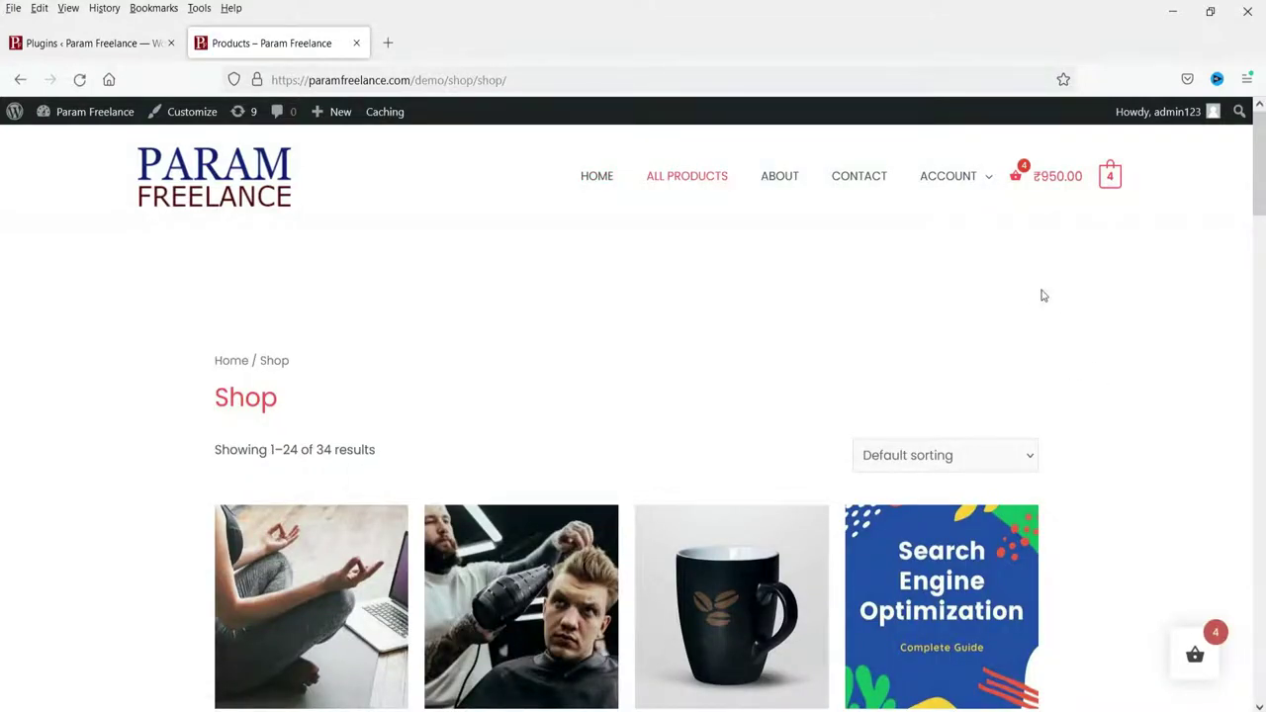
Step: Add the 1 Hour Online Yoga session to the cart and continue shopping
scroll(1041, 295, "down", 3)
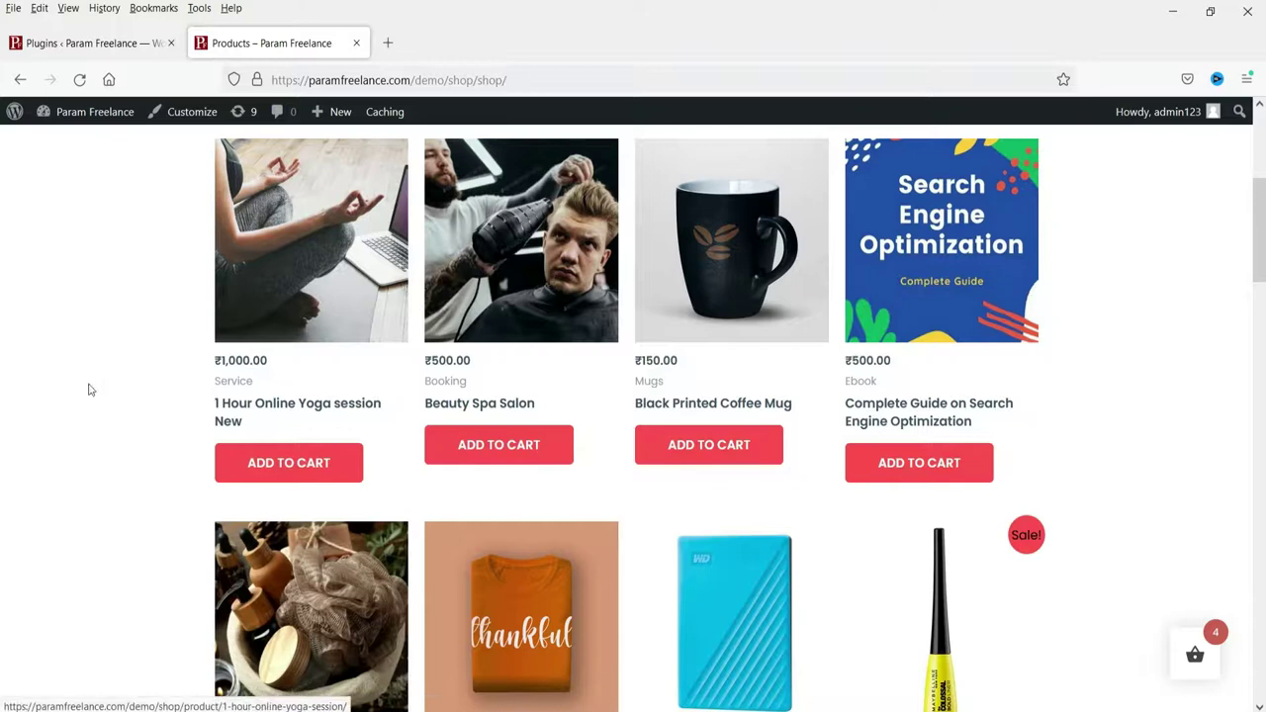
left_click(289, 465)
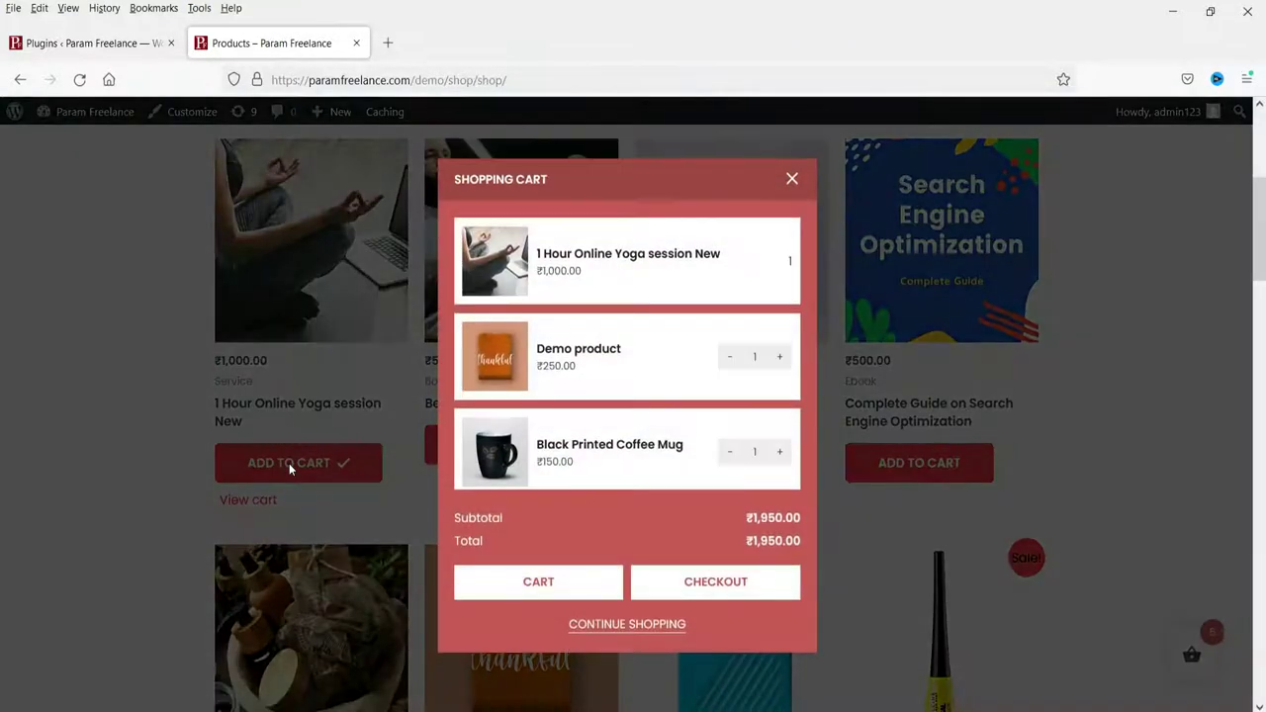
mouse_move(780, 253)
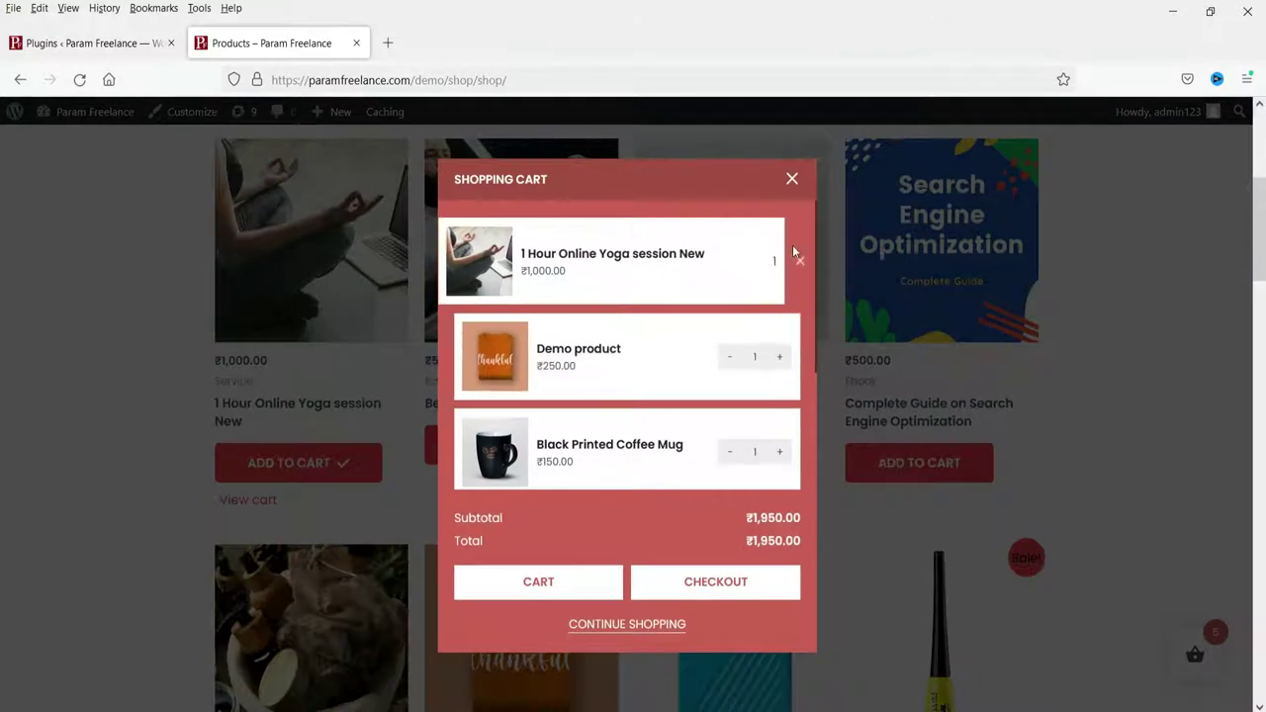
scroll(773, 254, "down", 2)
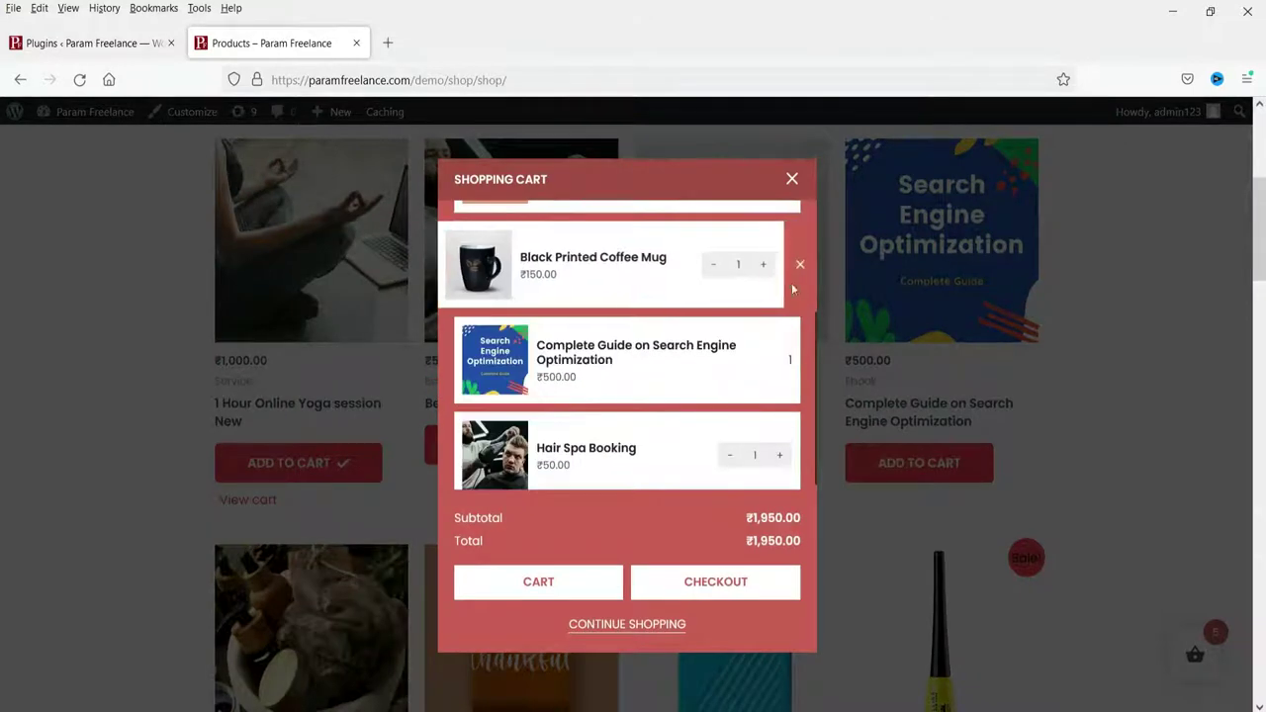
mouse_move(683, 393)
scroll(701, 338, "up", 2)
scroll(704, 331, "down", 2)
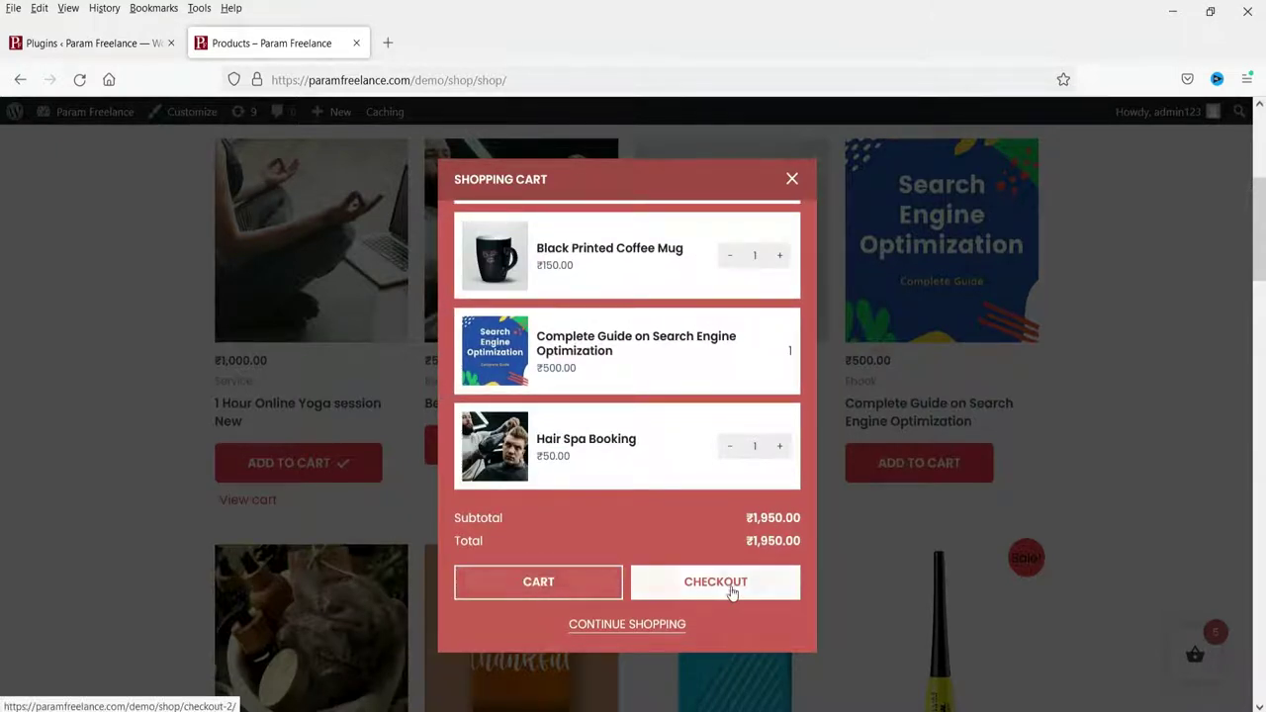
left_click(628, 624)
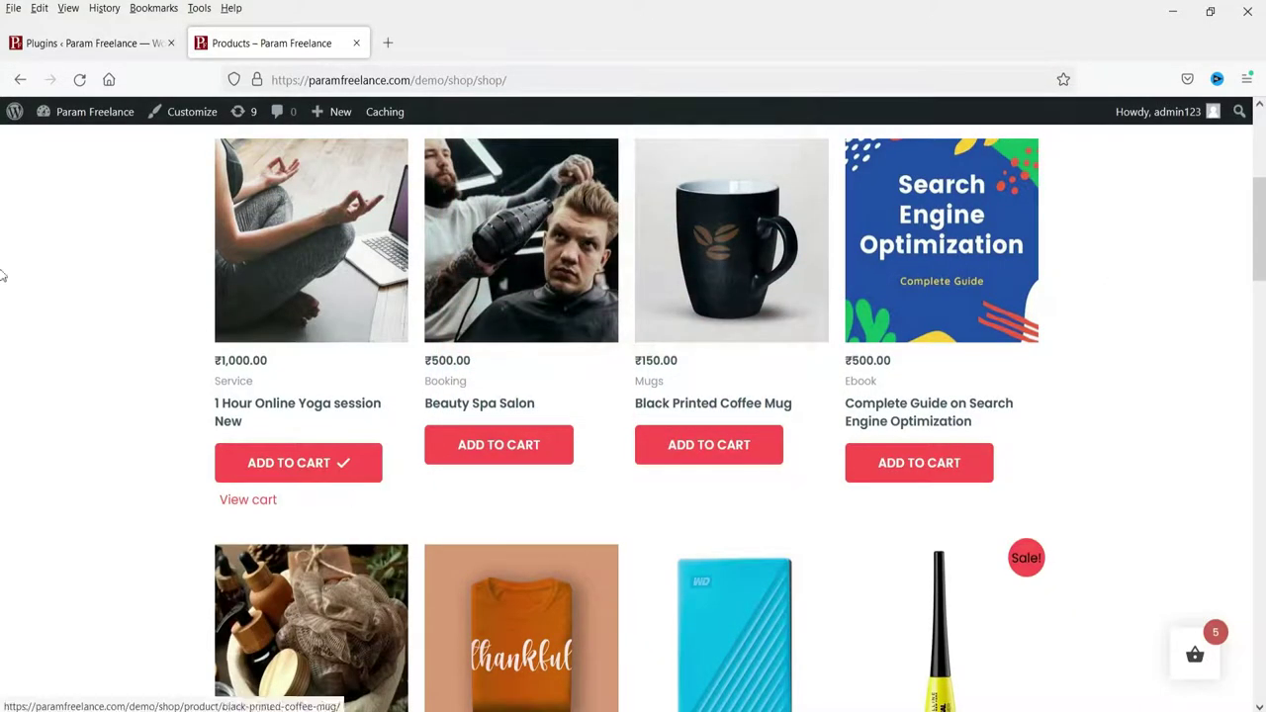
scroll(1138, 469, "down", 5)
scroll(1068, 460, "up", 6)
scroll(1068, 460, "up", 3)
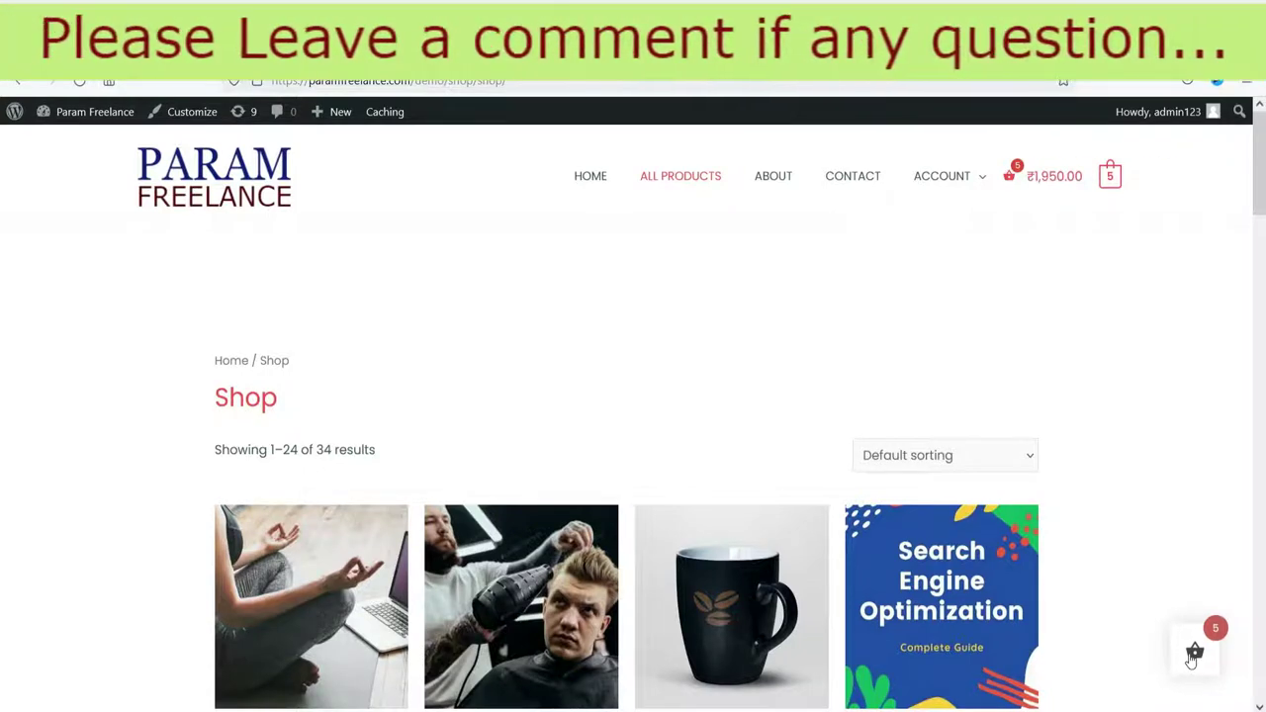
Step: Open the floating cart popup showing the five cart items
left_click(1193, 655)
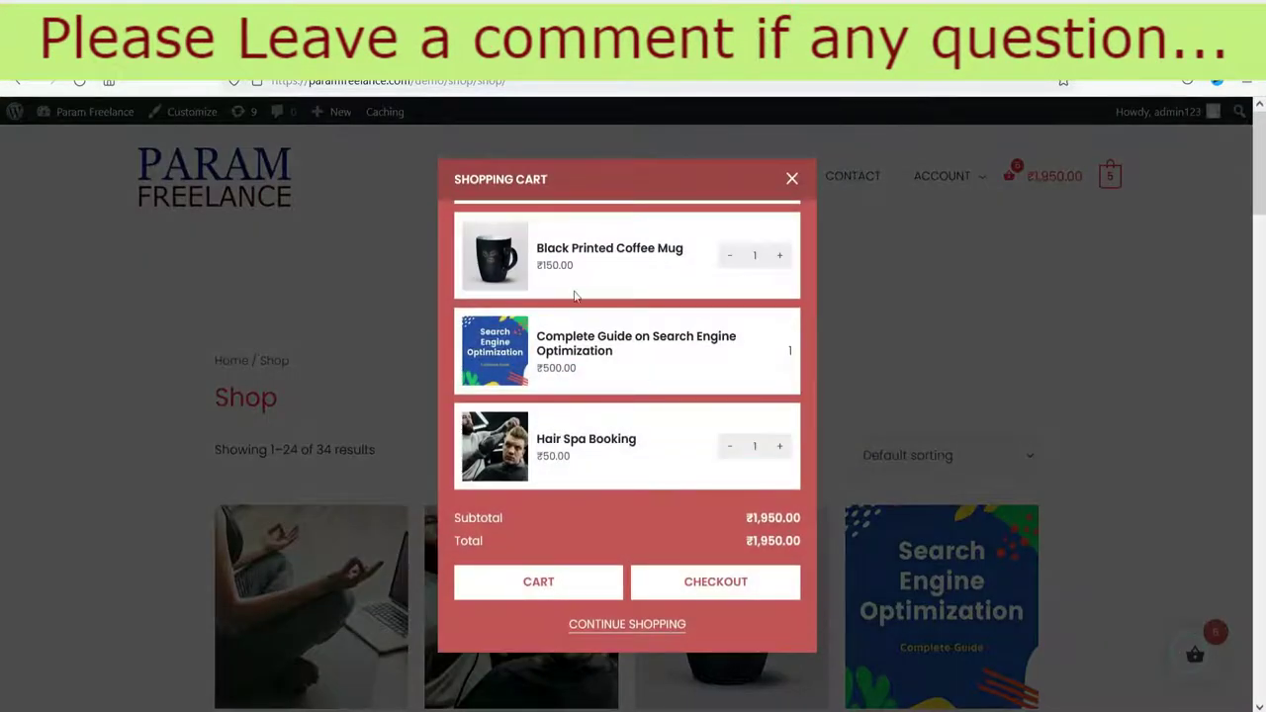
scroll(667, 341, "up", 3)
scroll(668, 337, "down", 3)
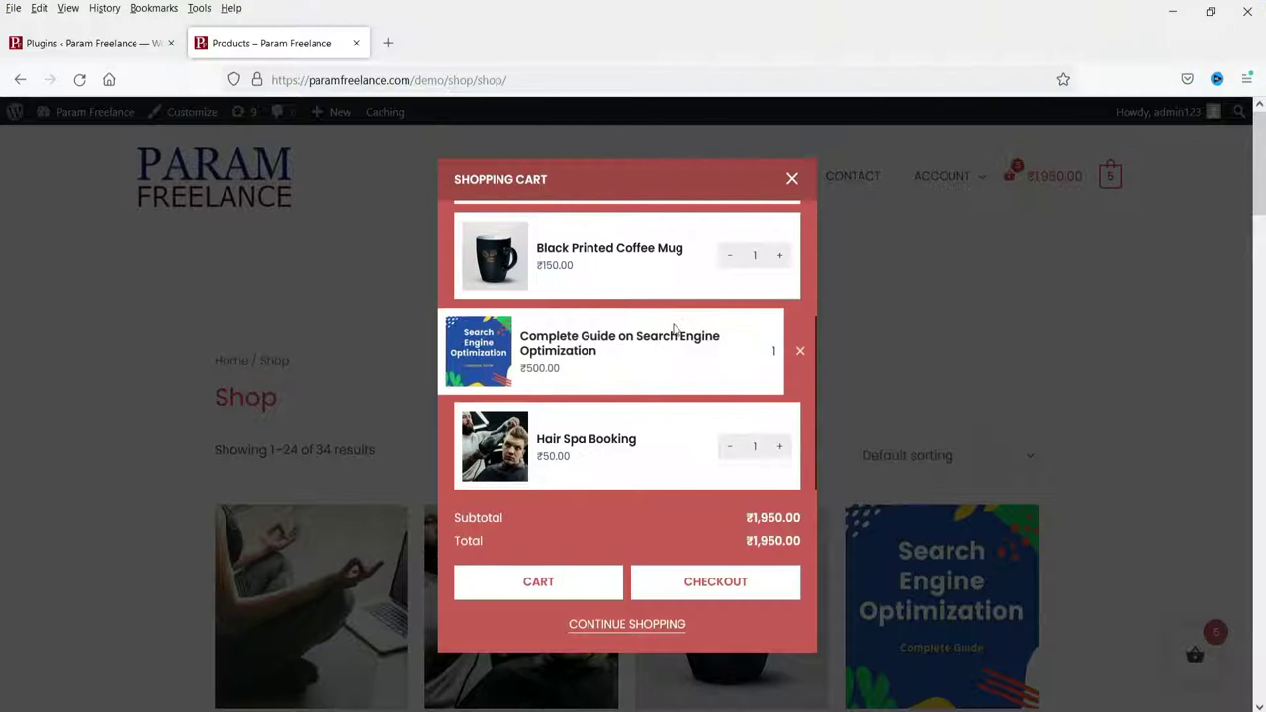
scroll(682, 307, "up", 3)
left_click(792, 179)
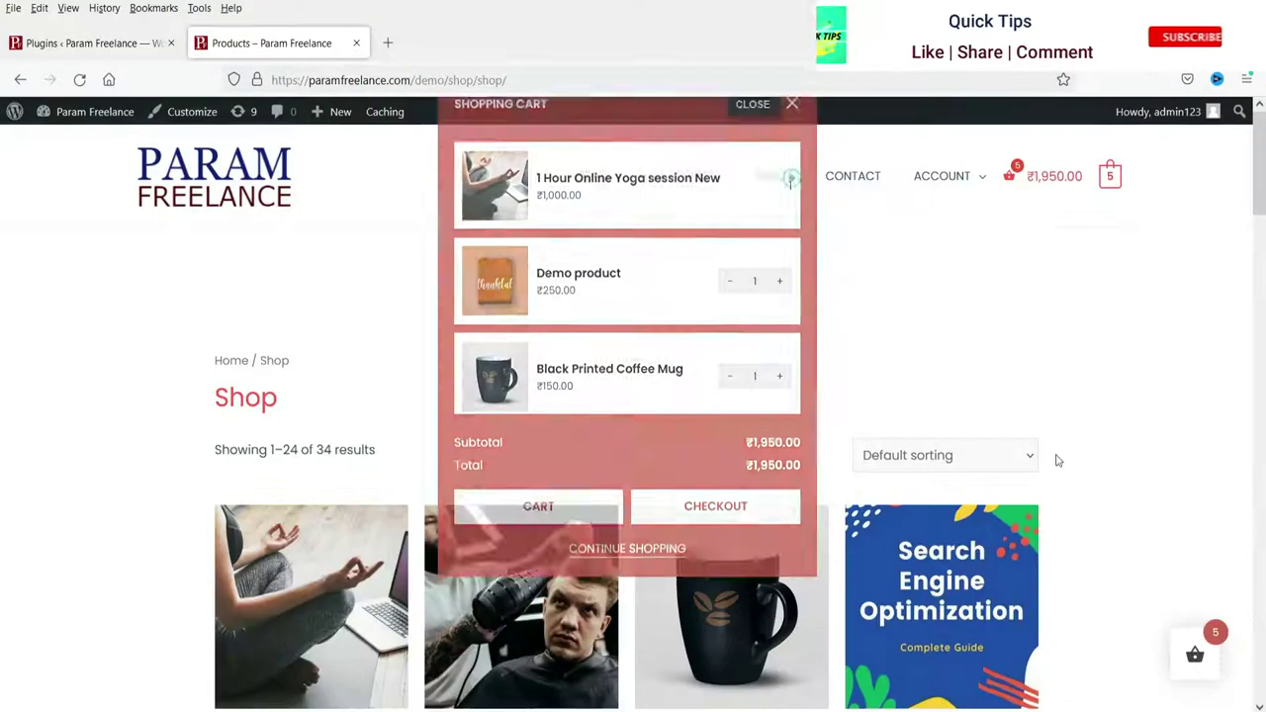
left_click(1195, 656)
scroll(653, 376, "down", 3)
scroll(653, 379, "up", 3)
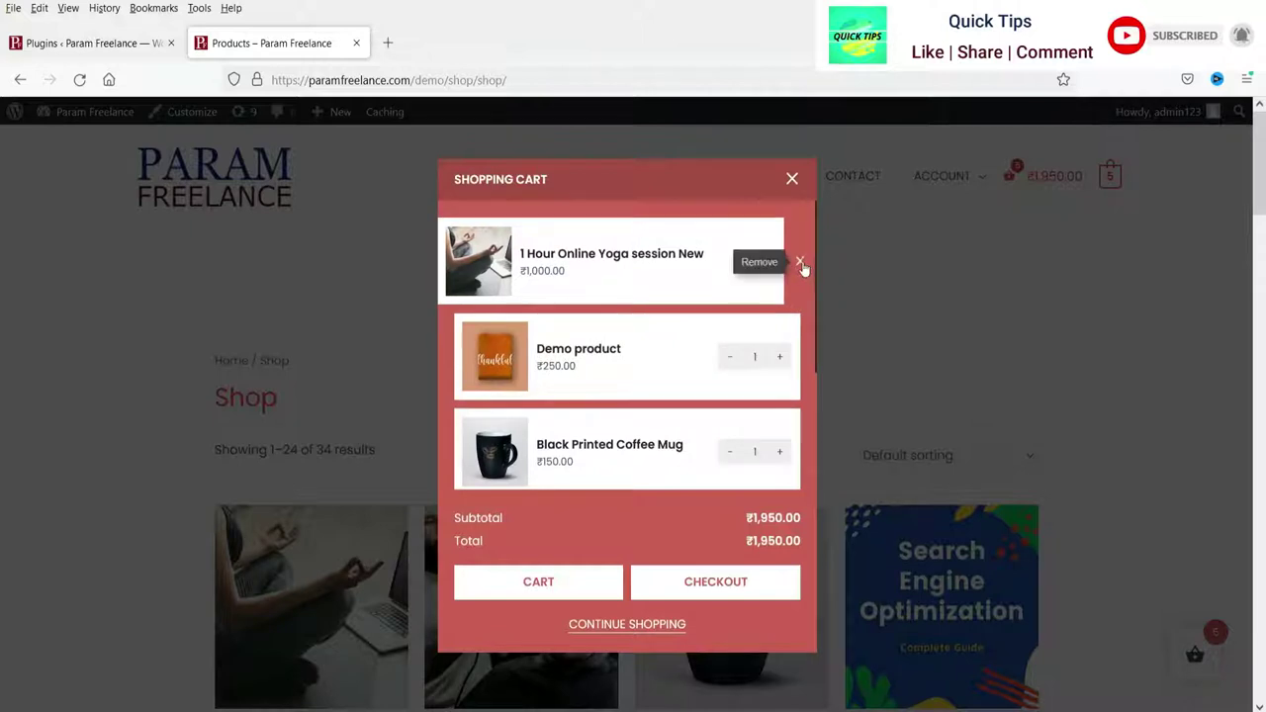
Step: Remove Yoga session, Demo product, Coffee Mug, SEO guide and Hair Spa Booking from the cart
left_click(802, 263)
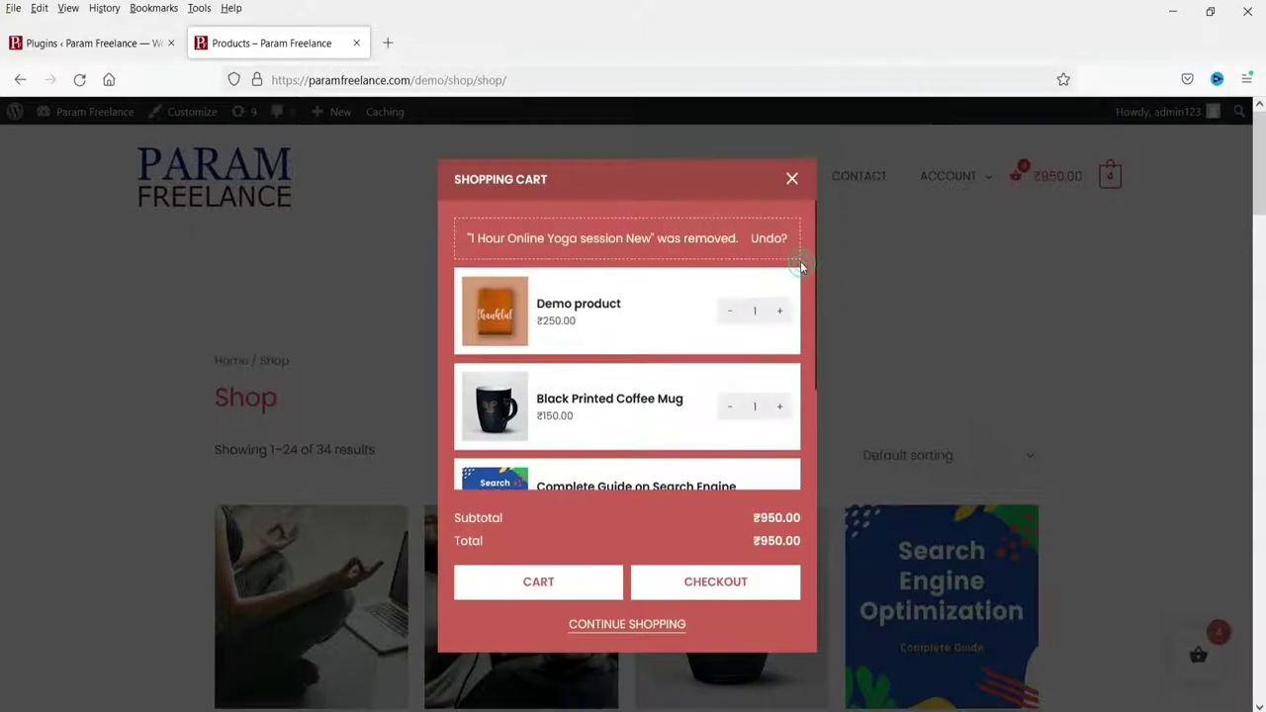
left_click(802, 310)
left_click(802, 311)
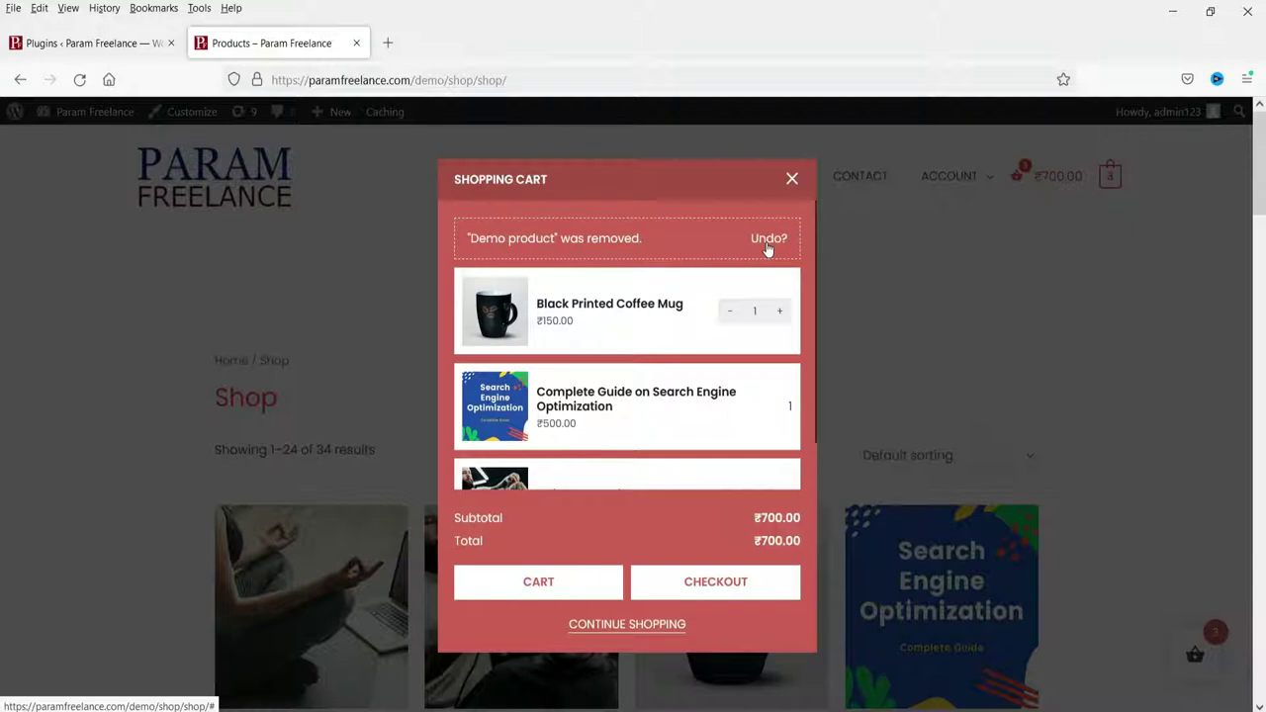
left_click(801, 313)
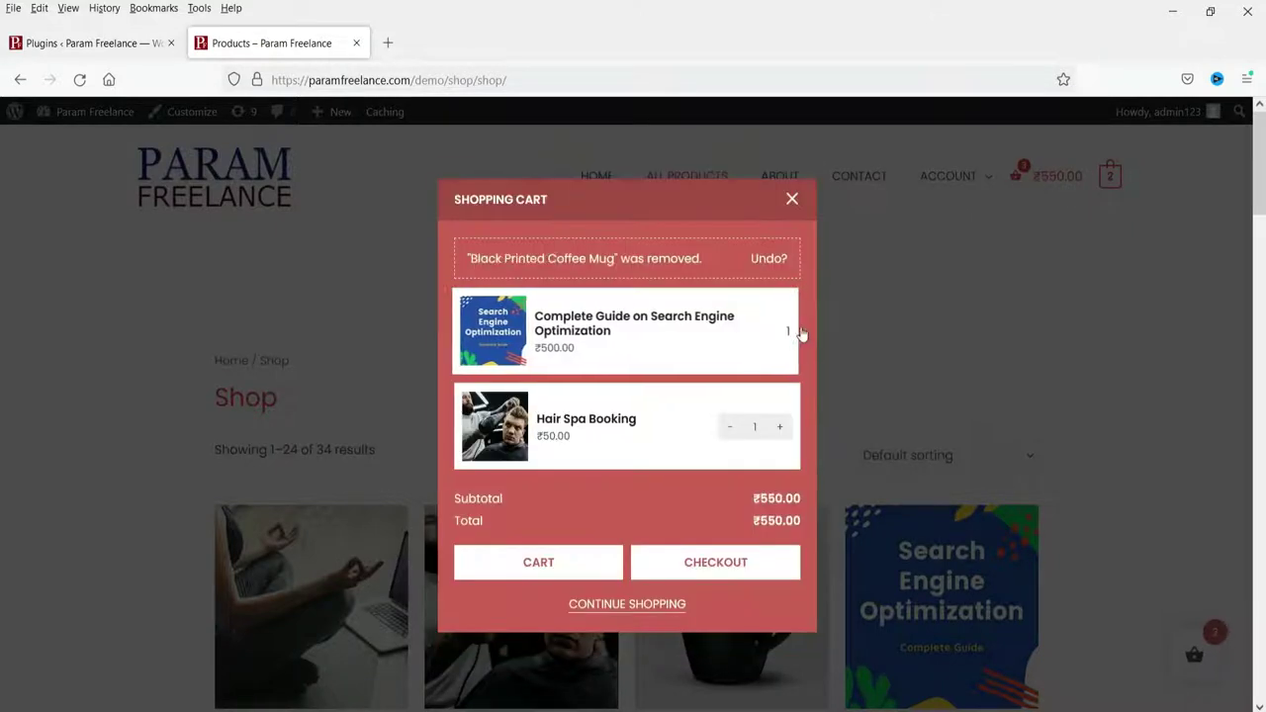
left_click(801, 331)
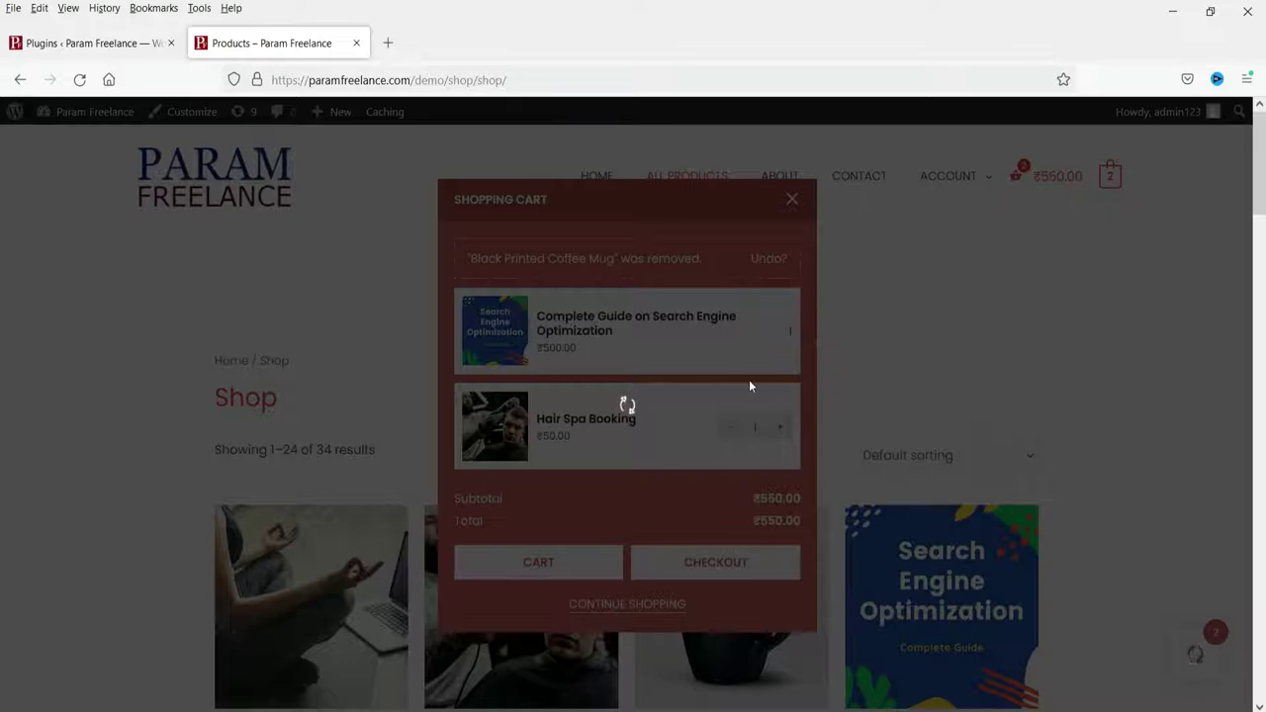
left_click(803, 392)
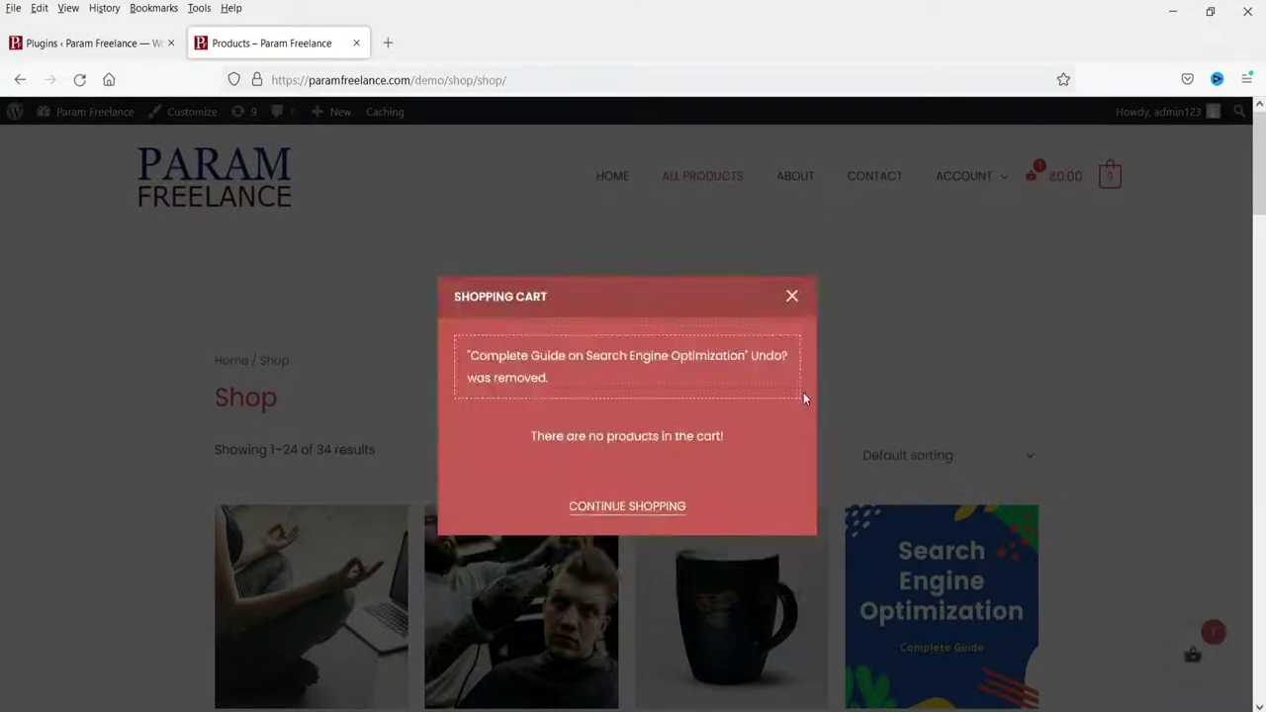
left_click(1175, 584)
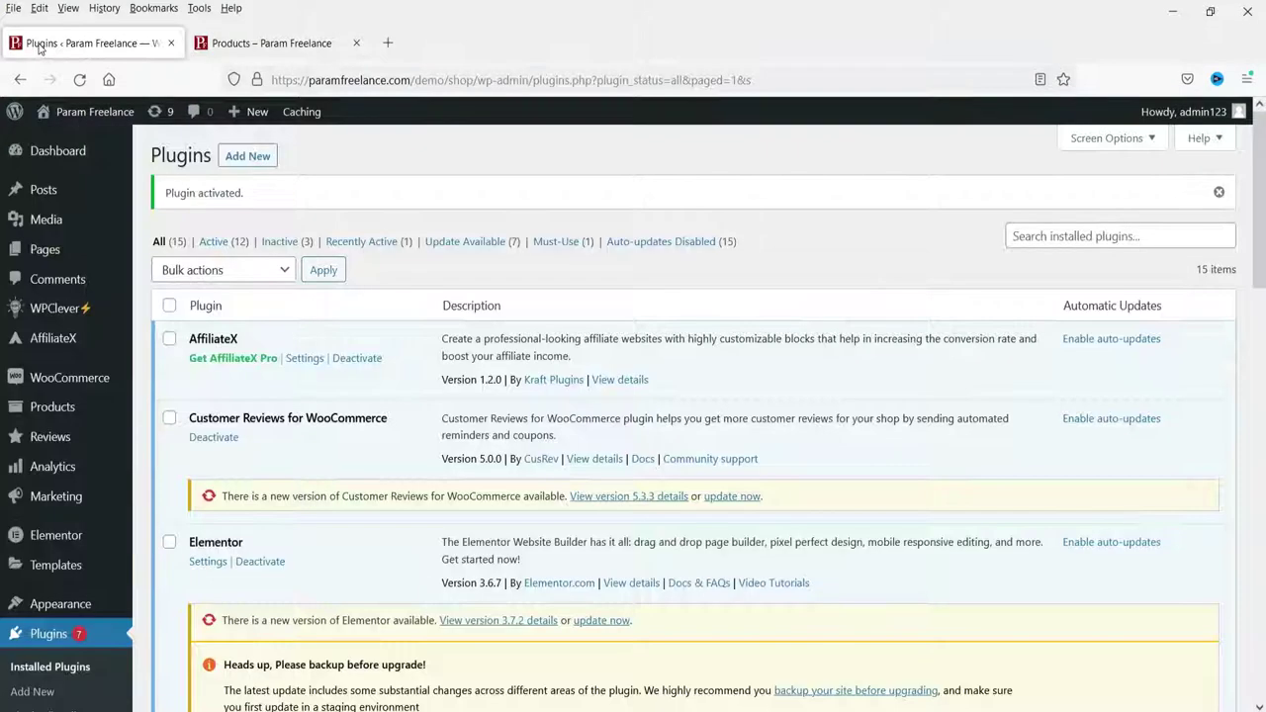
left_click(60, 44)
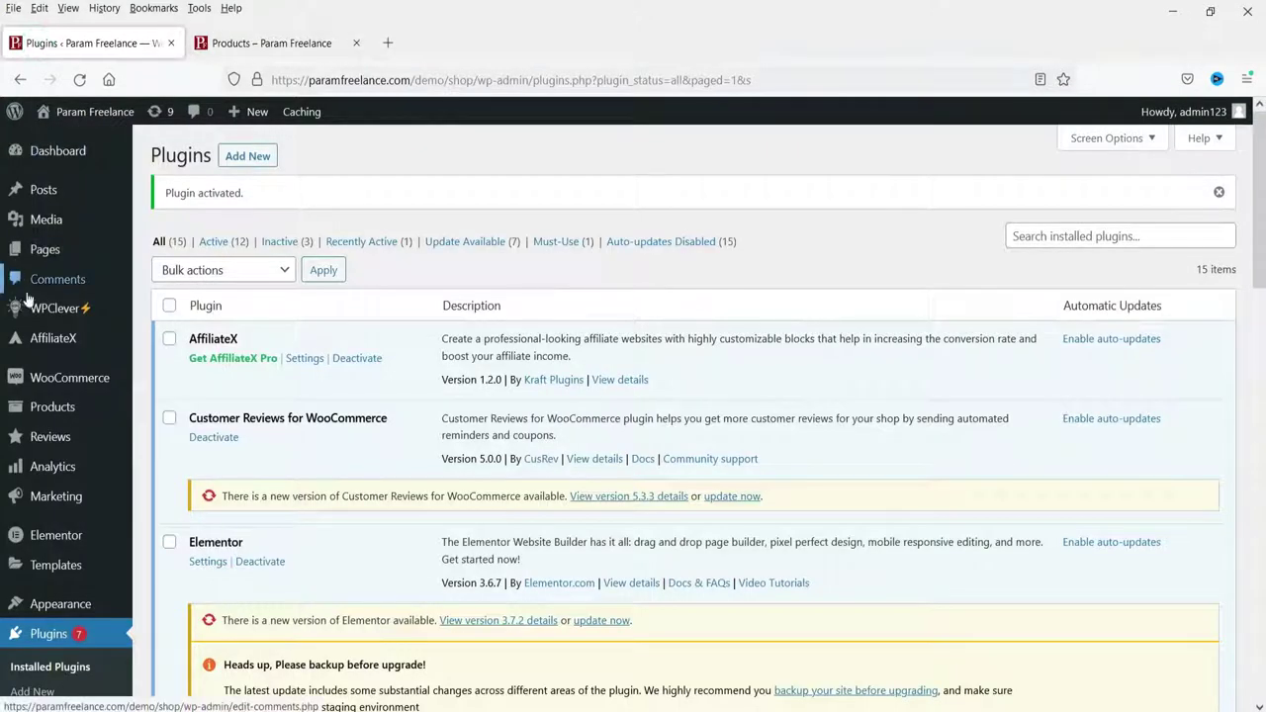
Step: Open the Fly Cart settings from the WPClever admin menu
mouse_move(34, 309)
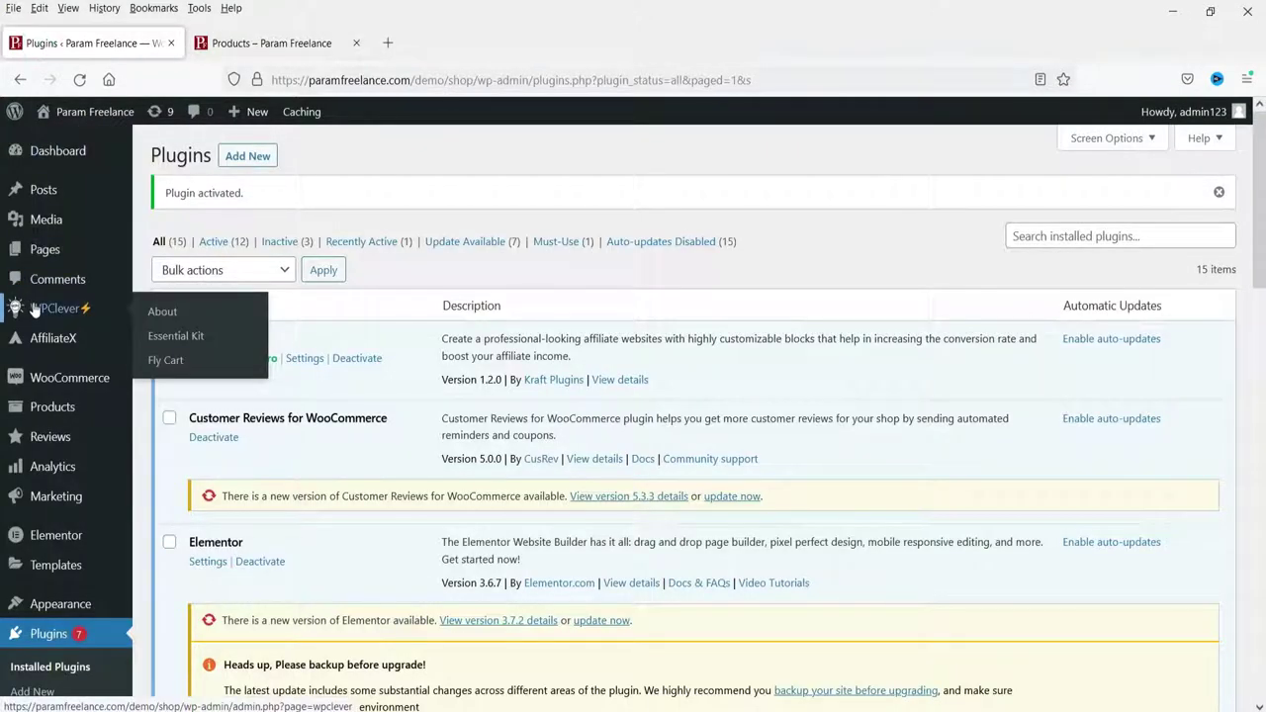
left_click(173, 362)
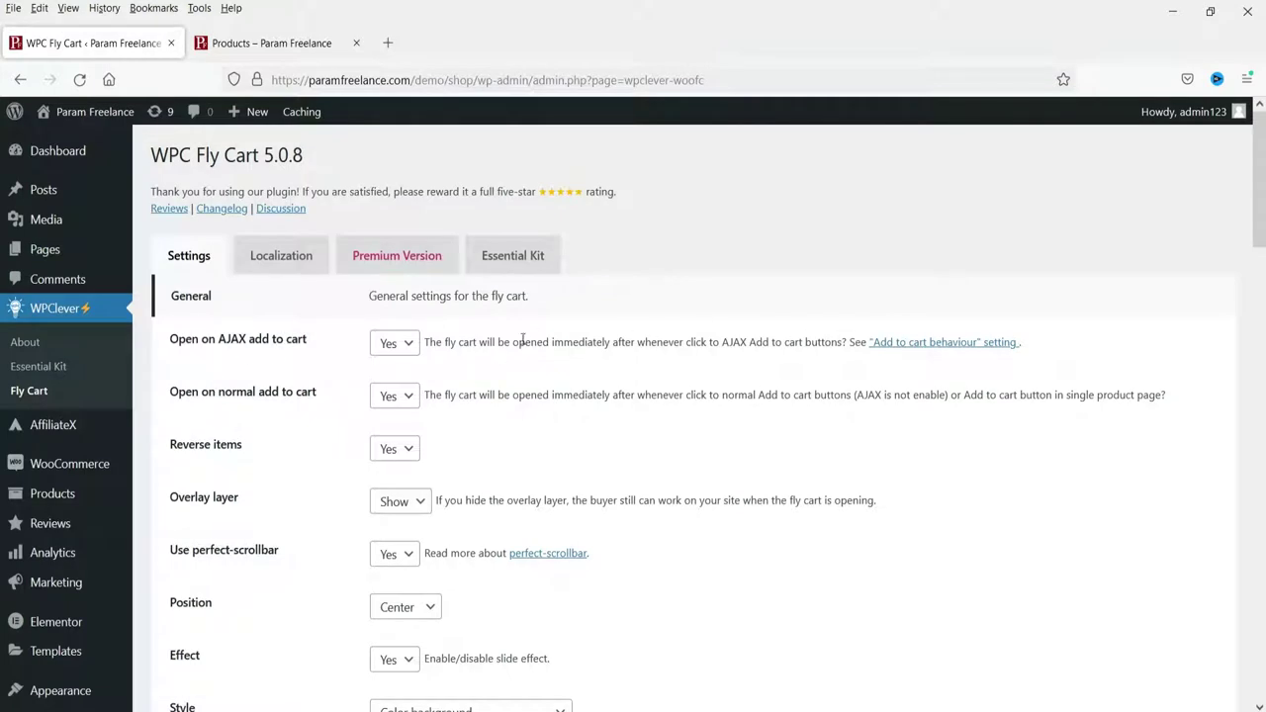
Step: Add Beauty Spa Salon to the cart from the shop page
left_click(275, 44)
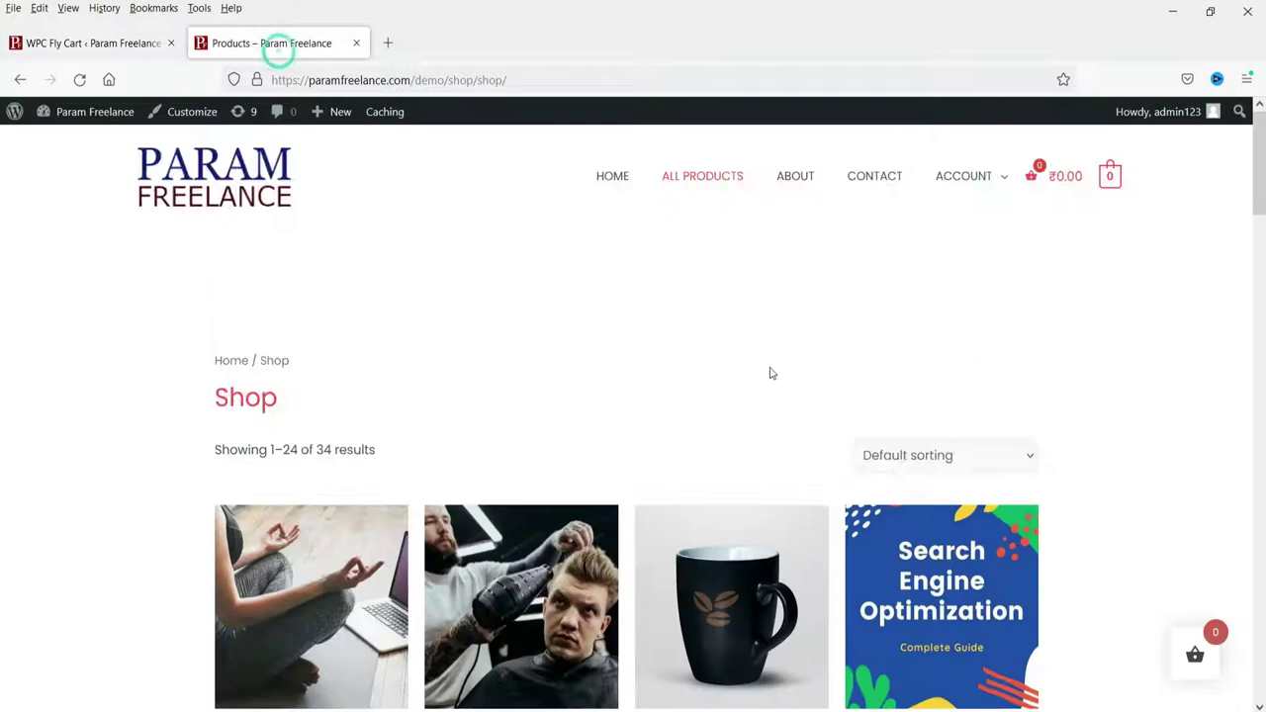
scroll(693, 475, "down", 3)
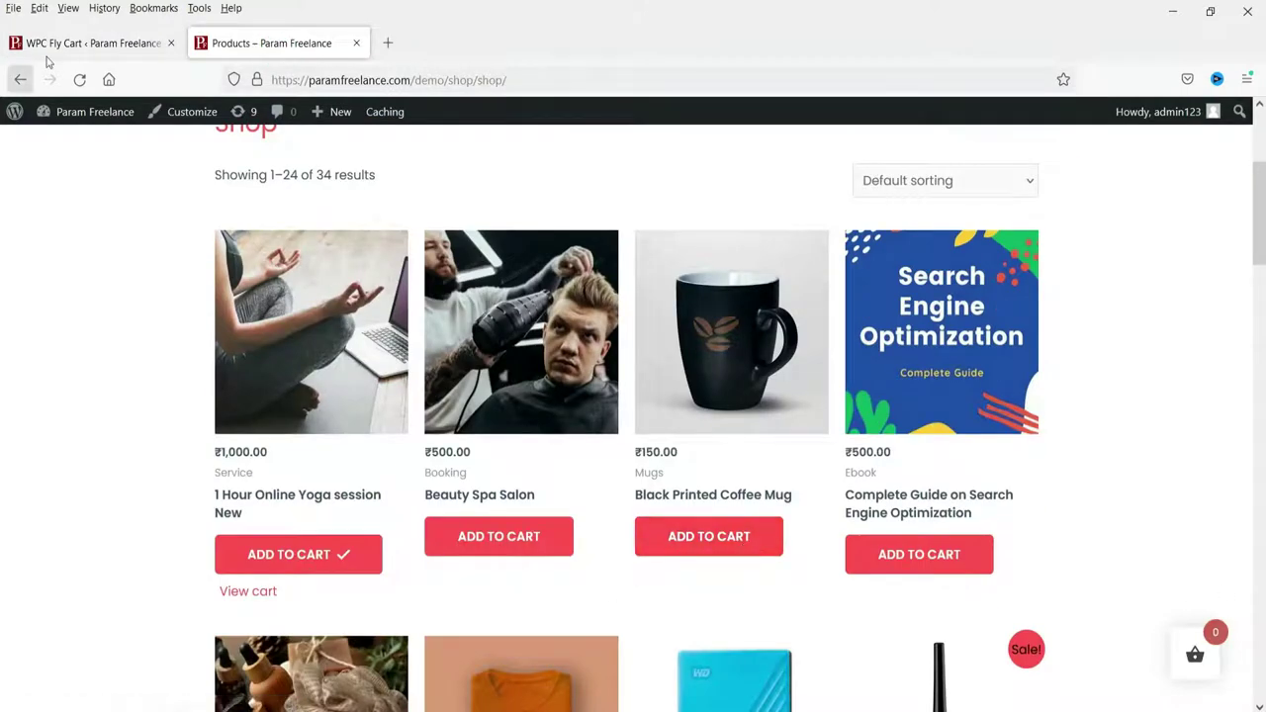
left_click(89, 42)
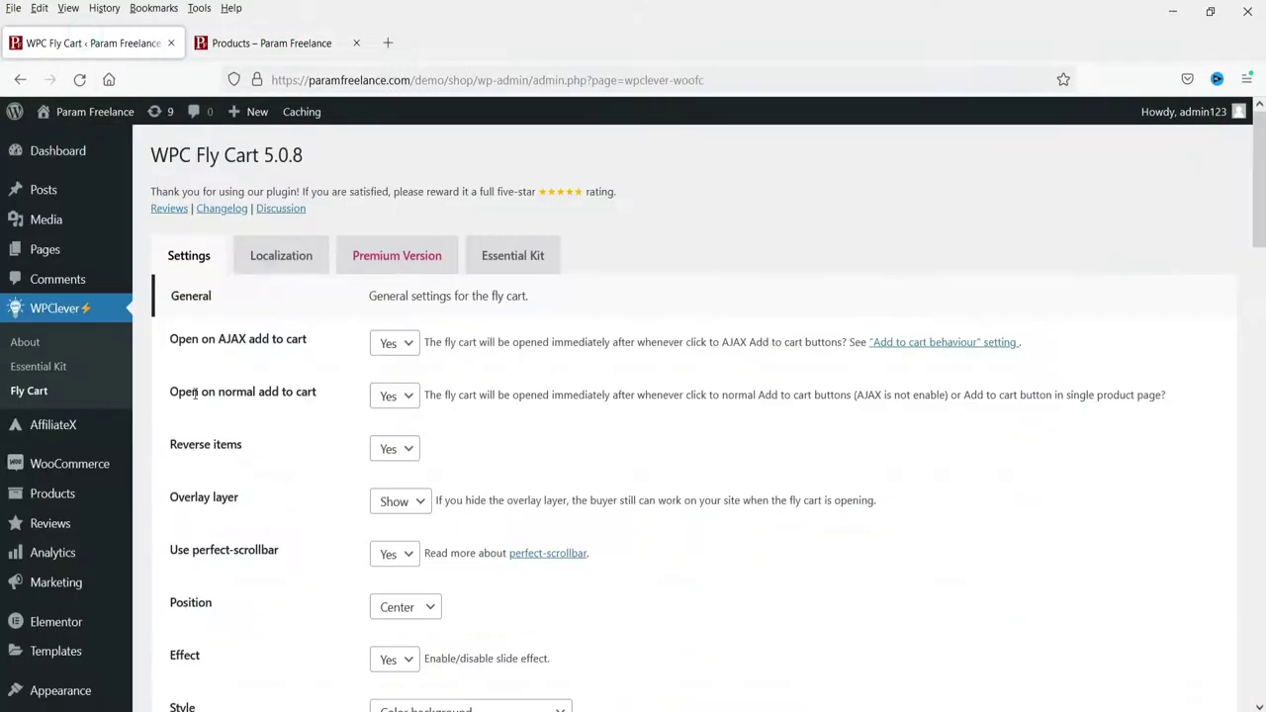
scroll(198, 387, "down", 1)
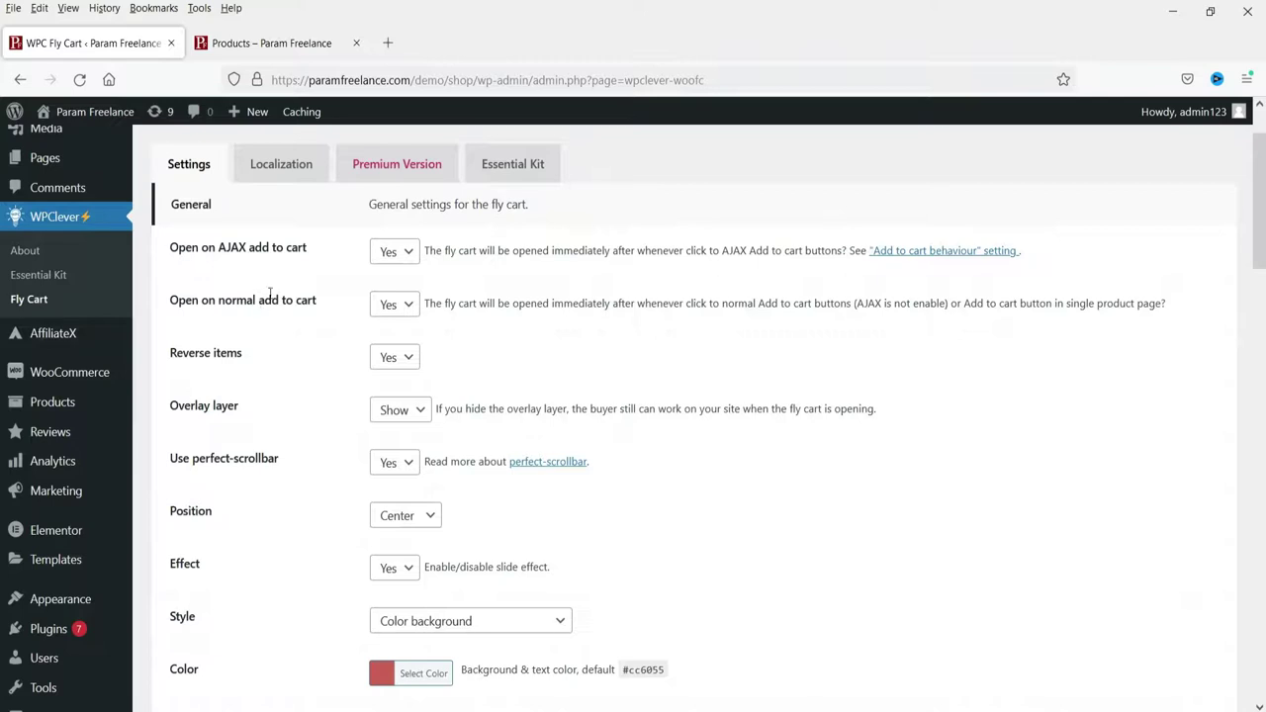
left_click(252, 44)
left_click(495, 557)
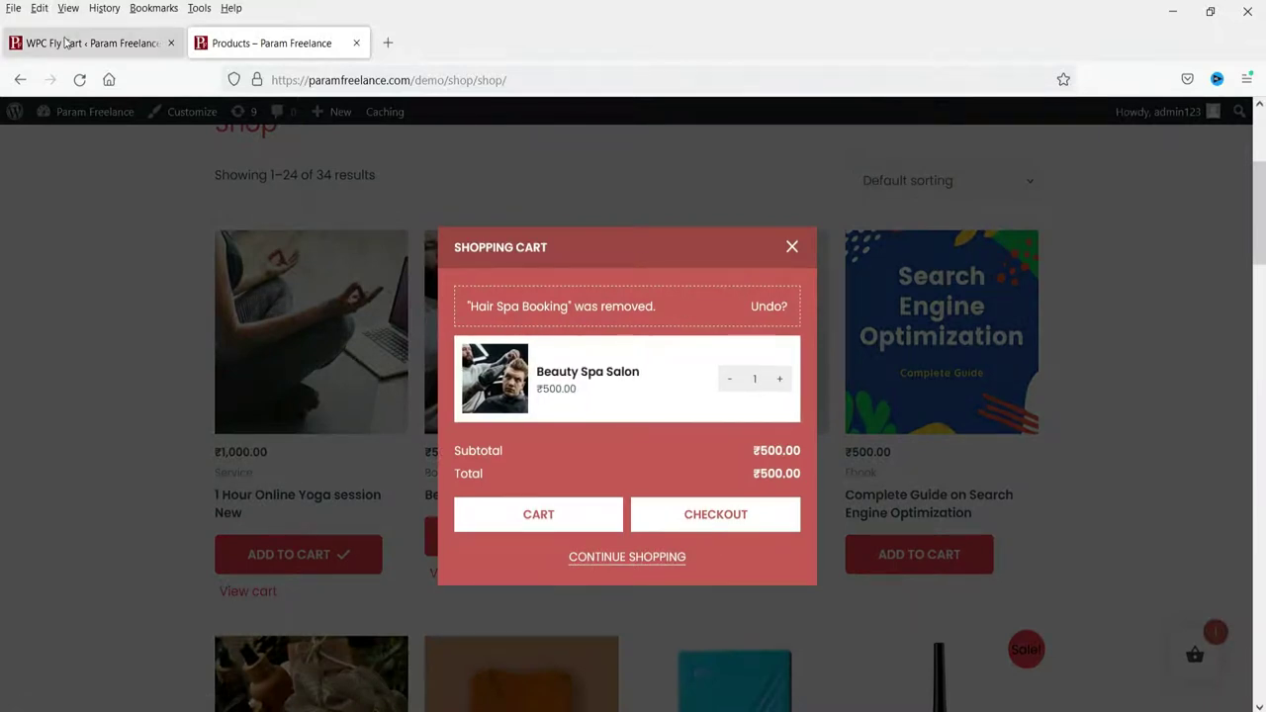
left_click(67, 43)
scroll(650, 322, "down", 1)
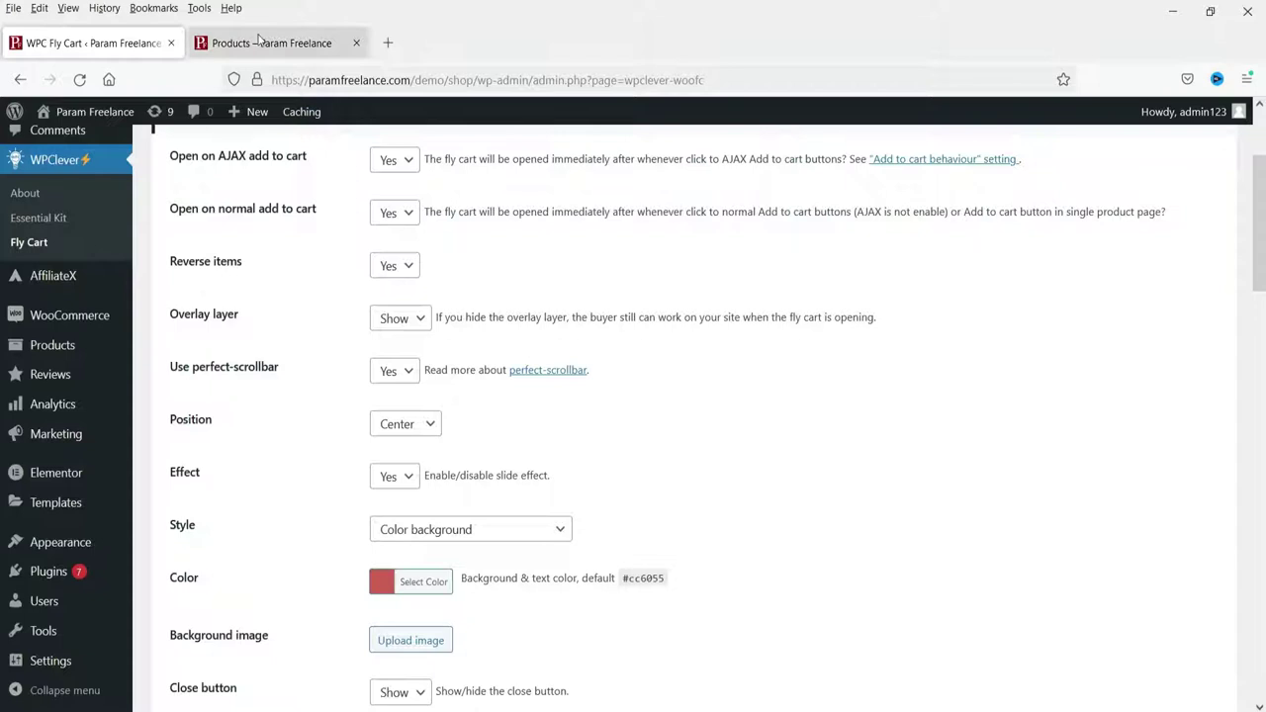
Step: Close the cart popup, add Black Printed Coffee Mug, and return to Fly Cart settings
left_click(297, 41)
mouse_move(667, 336)
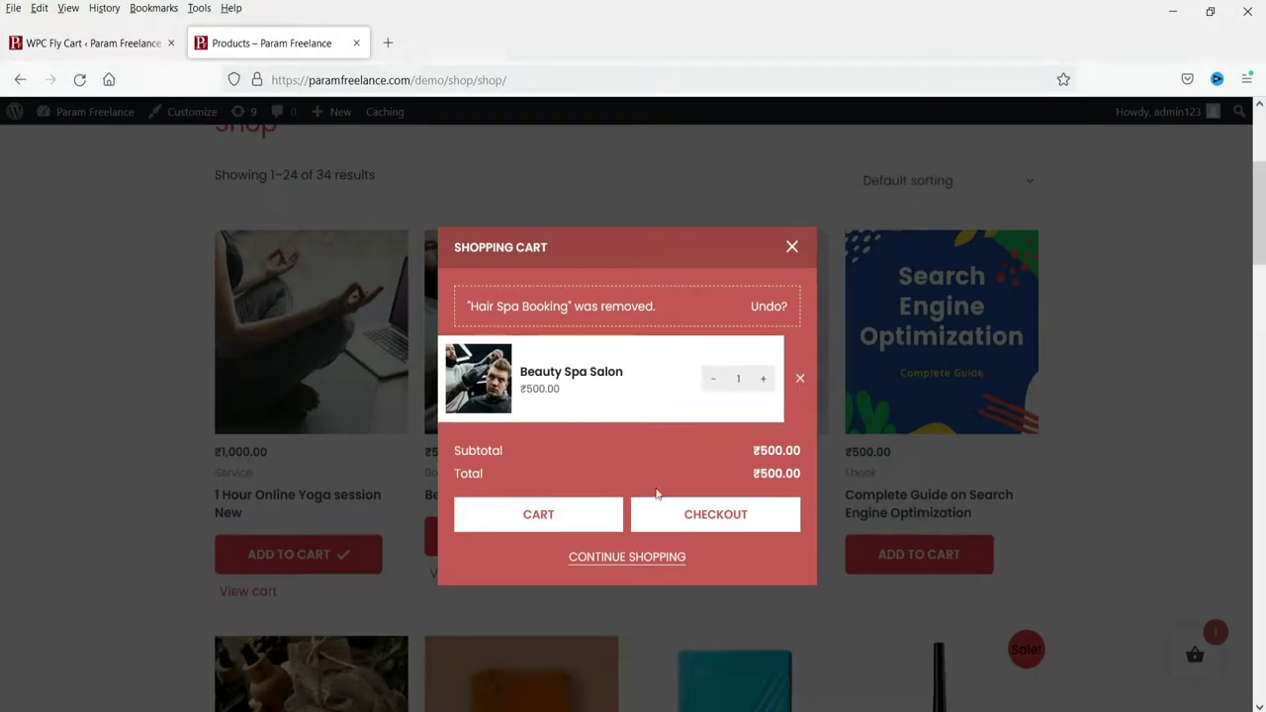
mouse_move(593, 403)
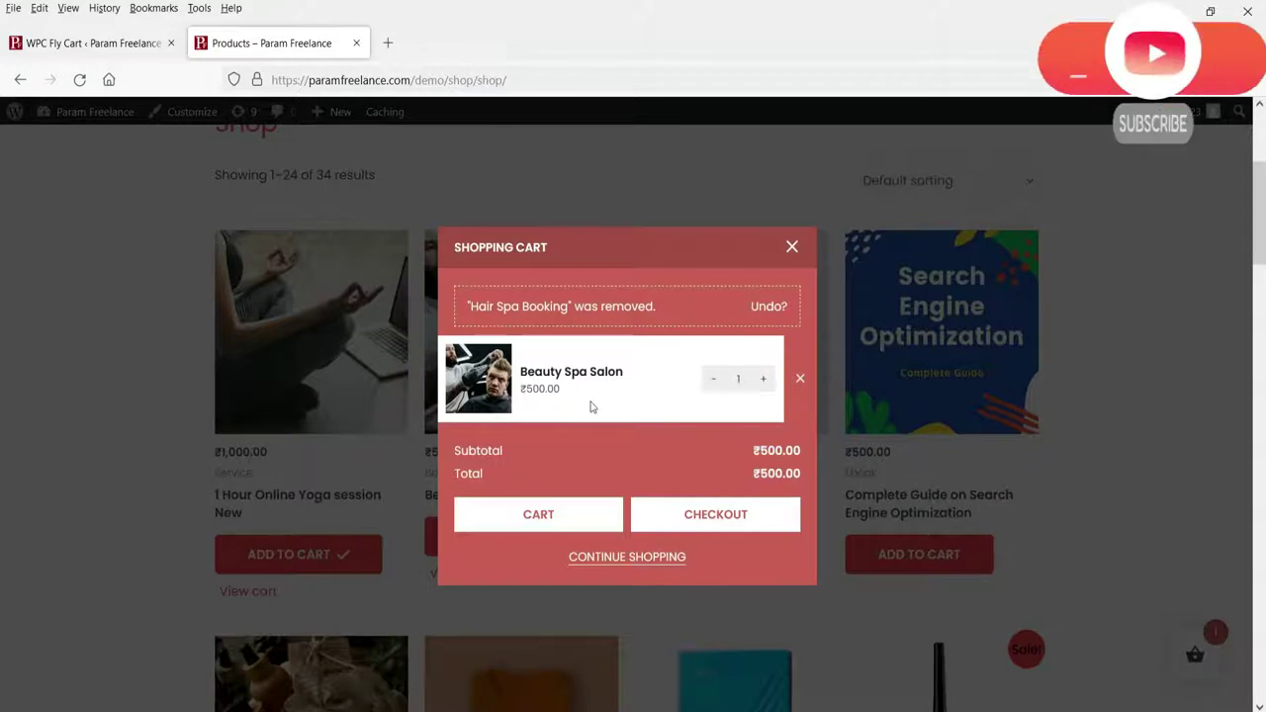
left_click(633, 558)
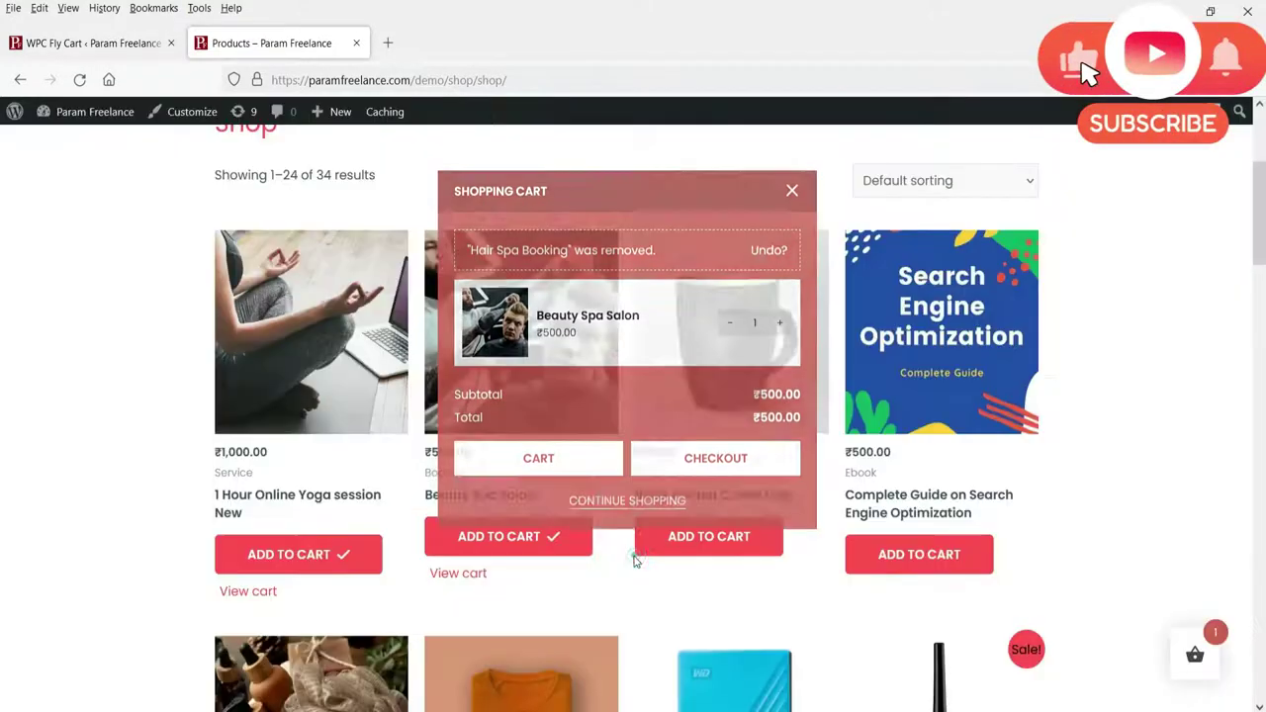
left_click(710, 547)
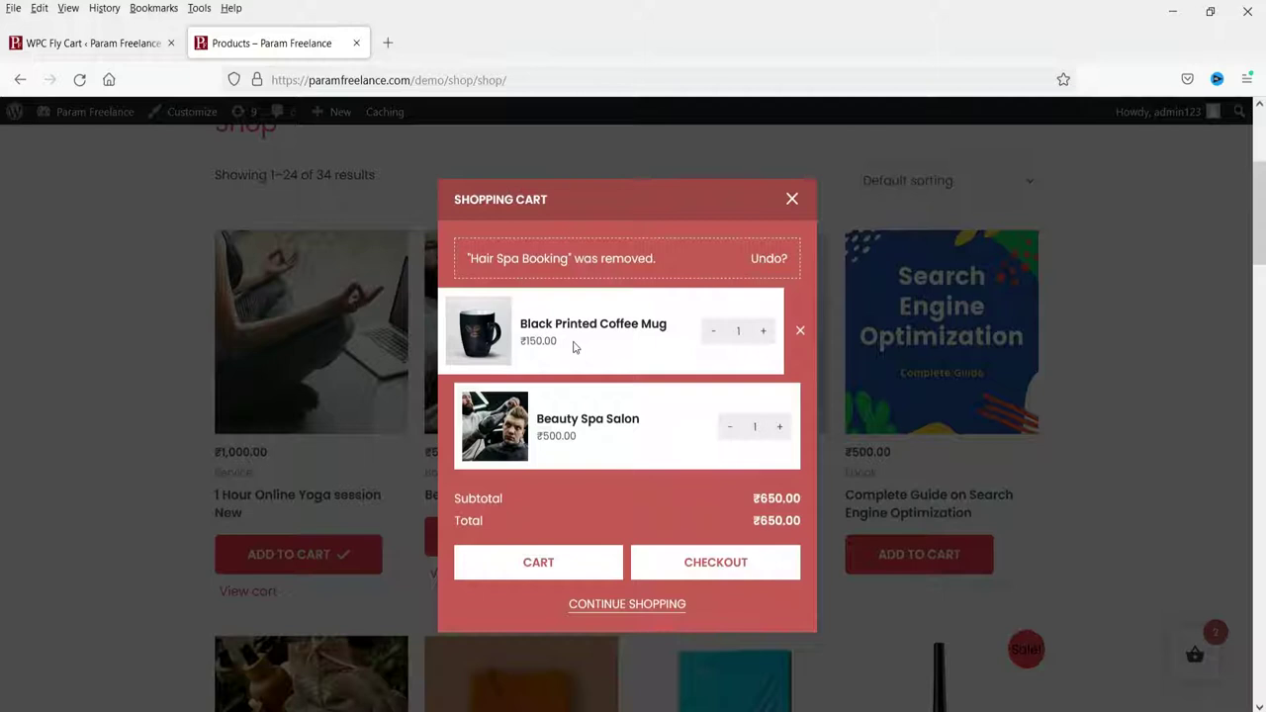
left_click(31, 43)
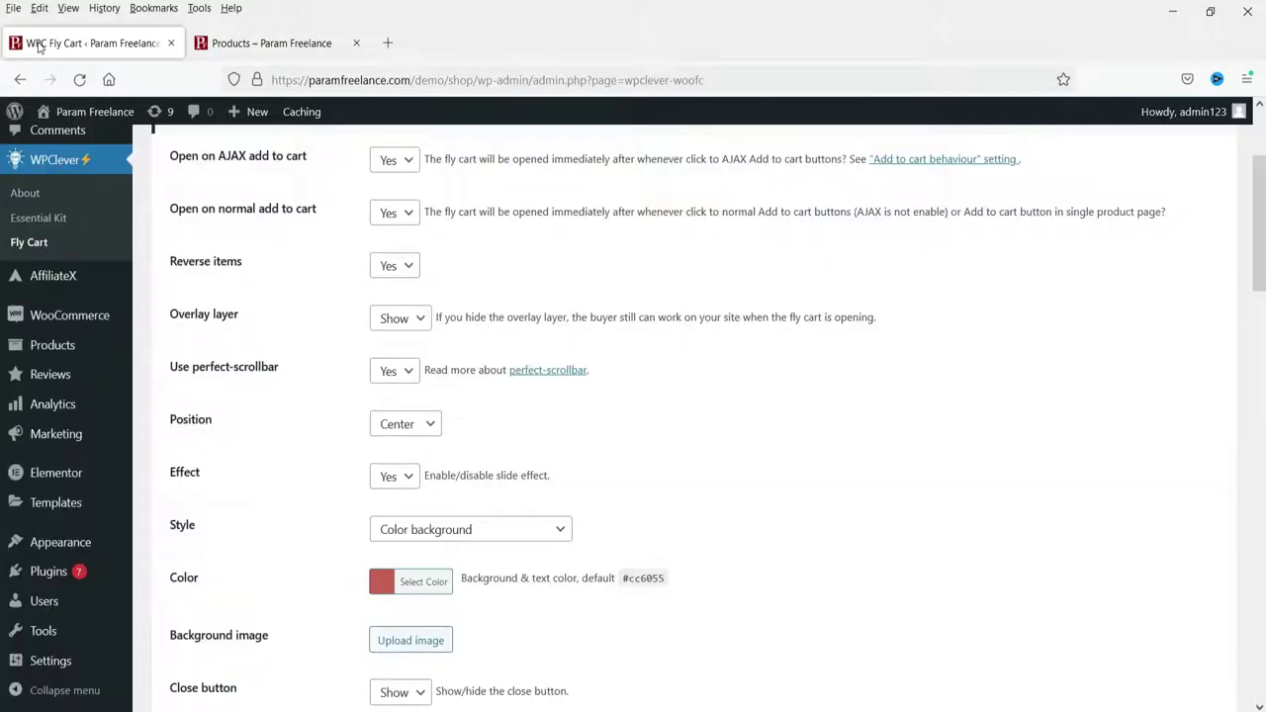
Step: Keep Reverse items at Yes and confirm the cart lists Black Printed Coffee Mug first
left_click(405, 267)
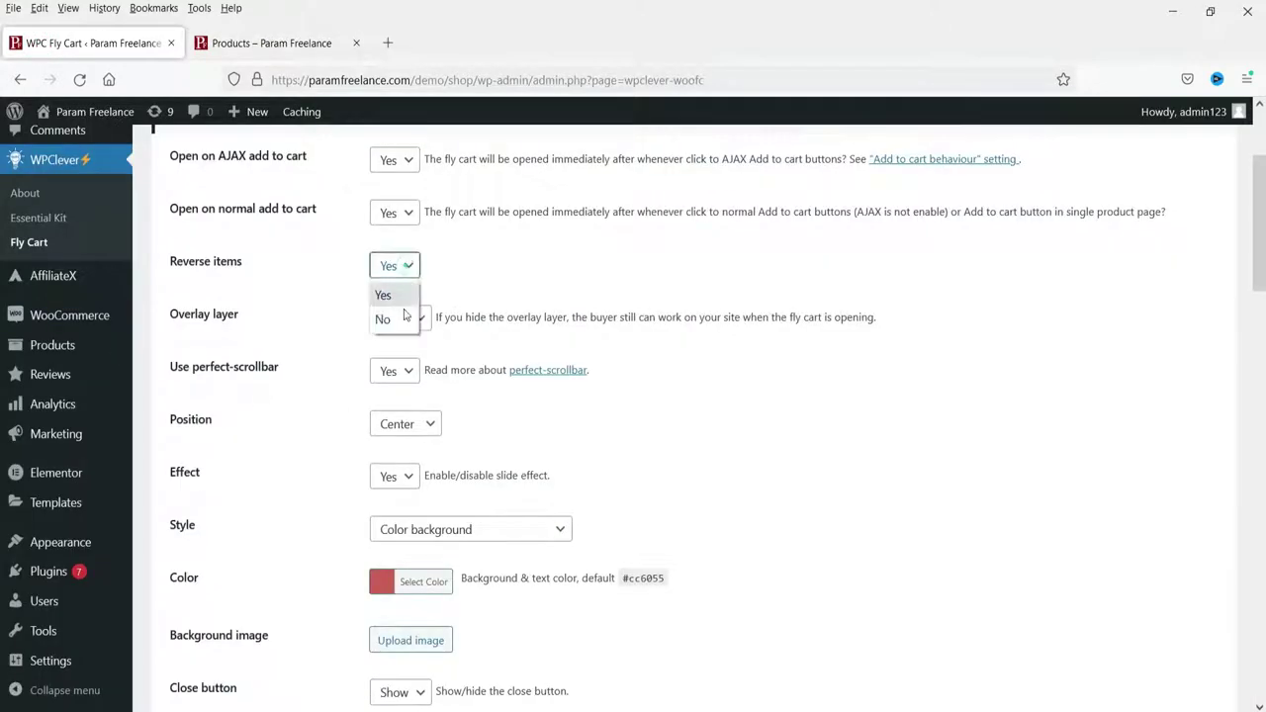
left_click(629, 269)
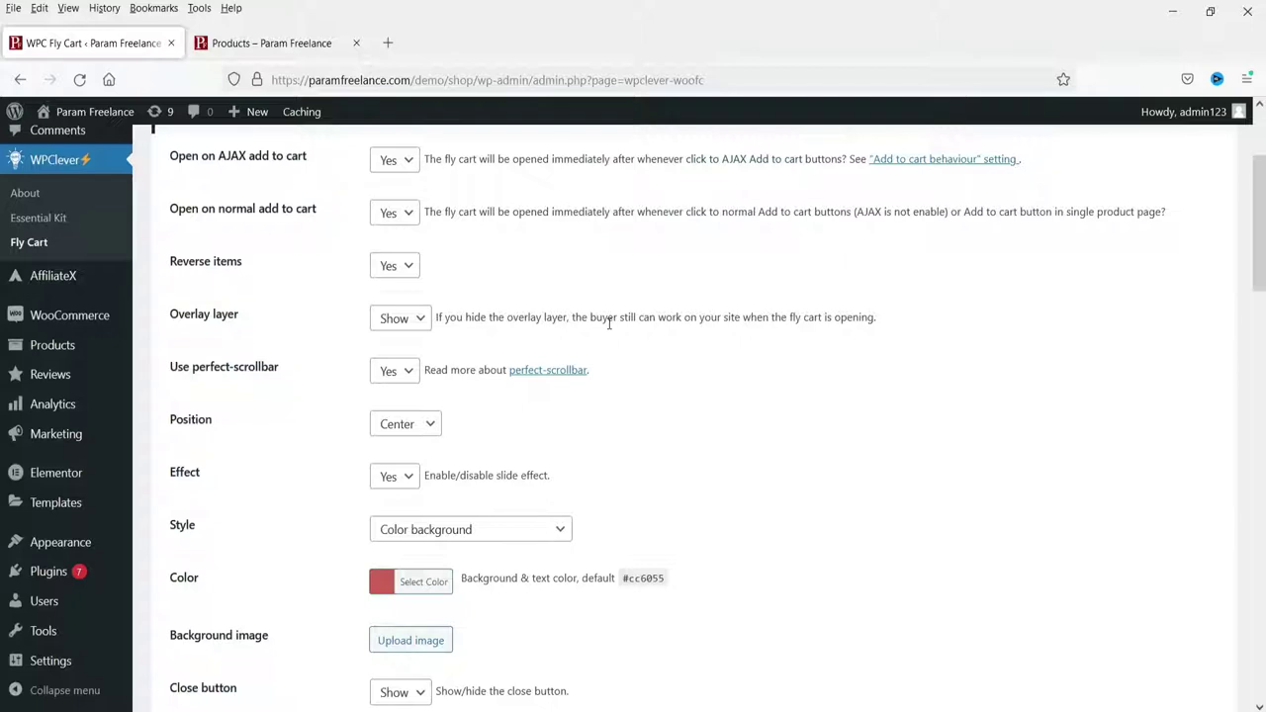
left_click(252, 43)
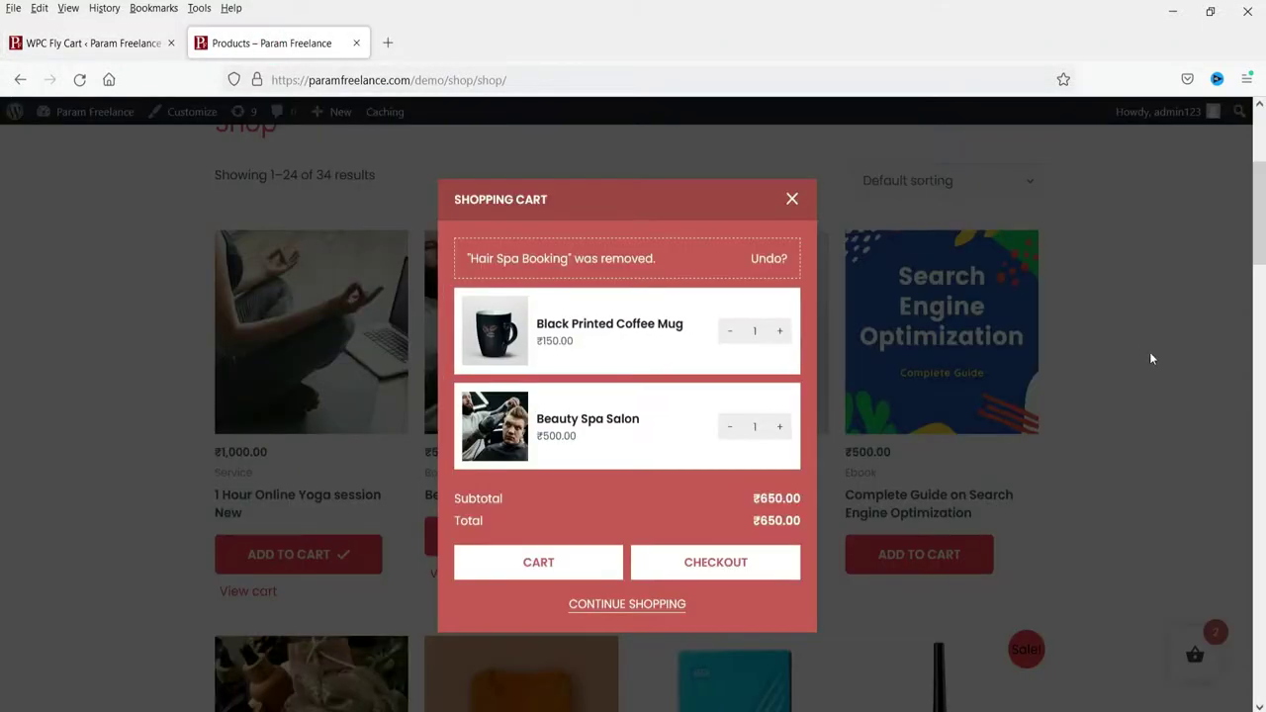
scroll(1127, 313, "down", 9)
scroll(1118, 309, "up", 7)
scroll(1095, 309, "up", 4)
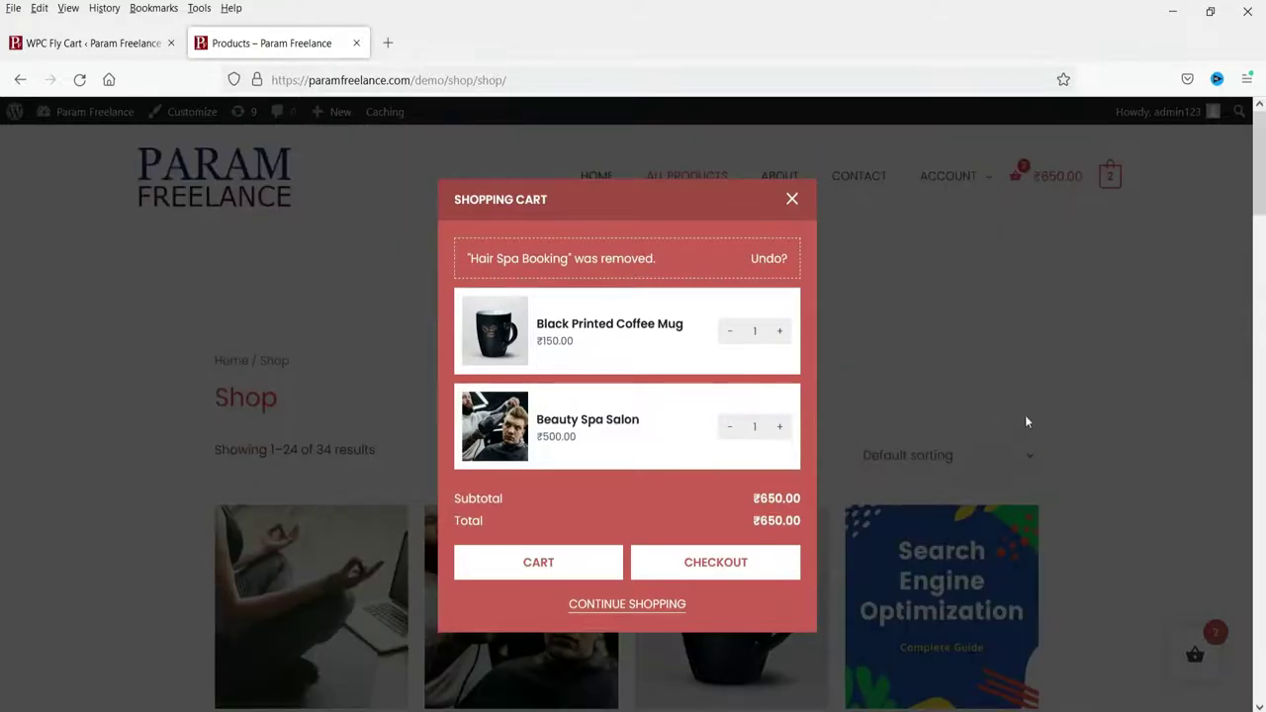
left_click(1189, 331)
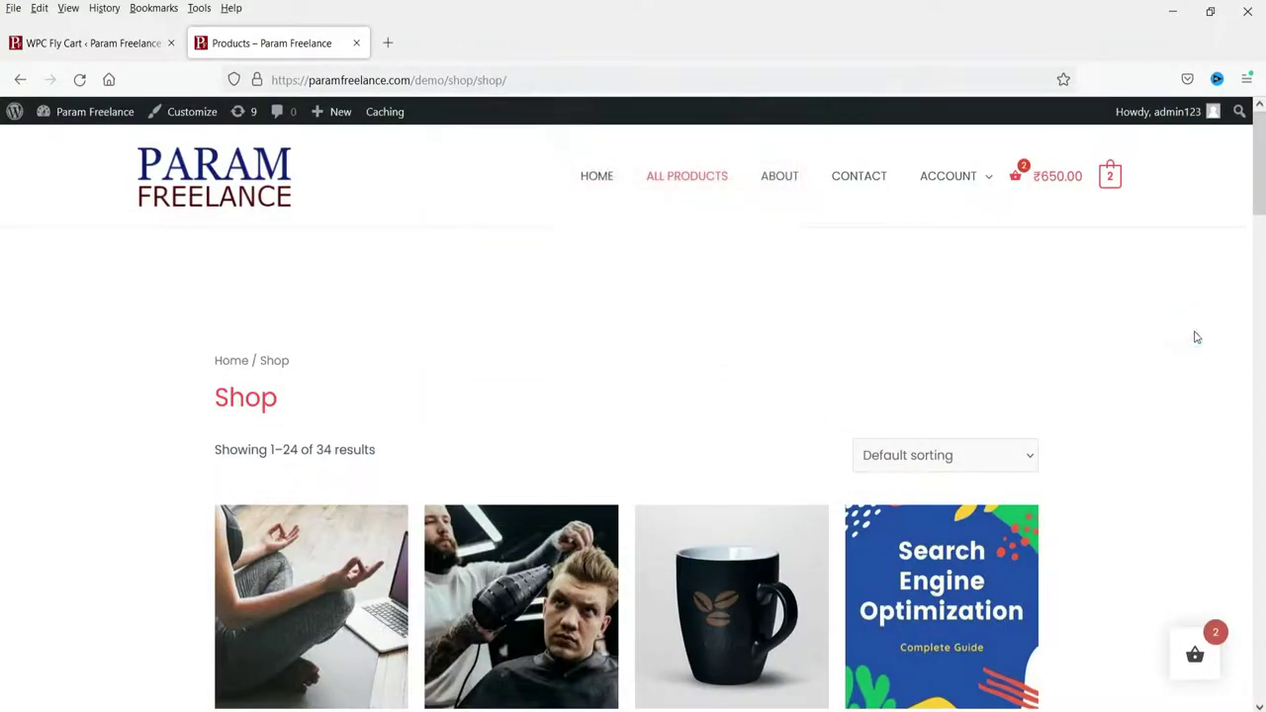
left_click(47, 44)
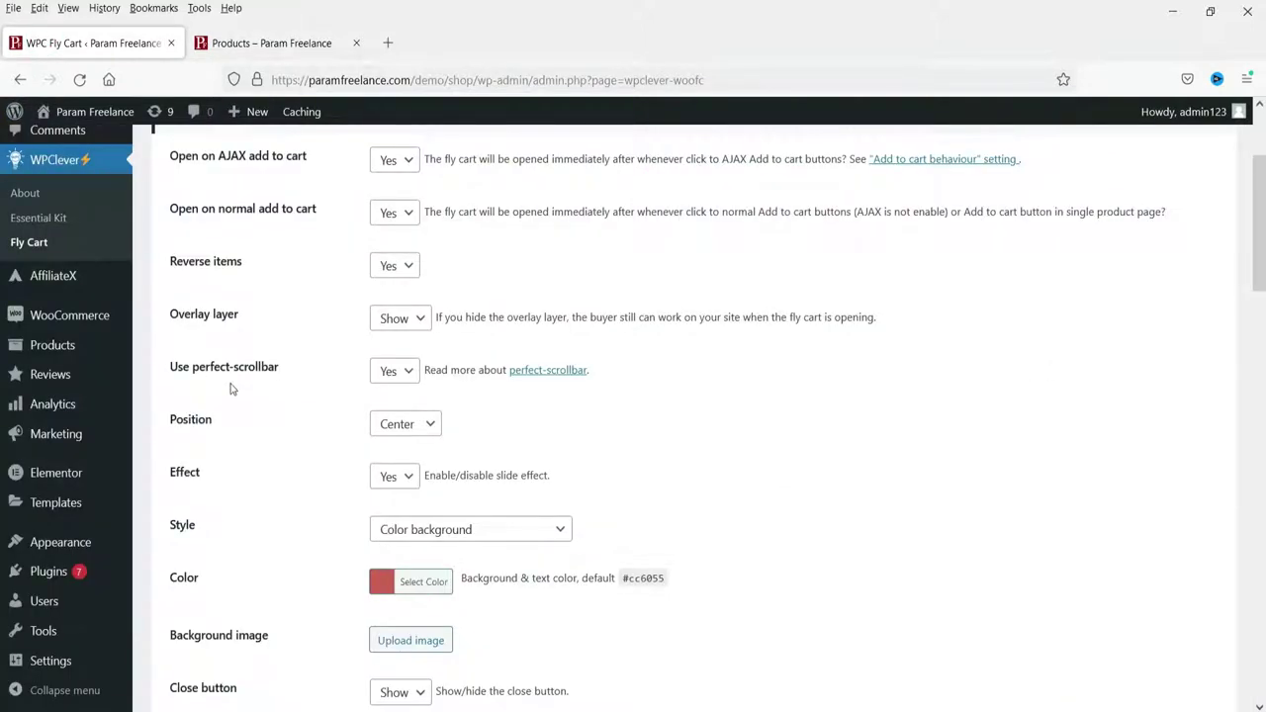
Step: Add the coffee mug to the cart on the shop page and close the popup
left_click(261, 43)
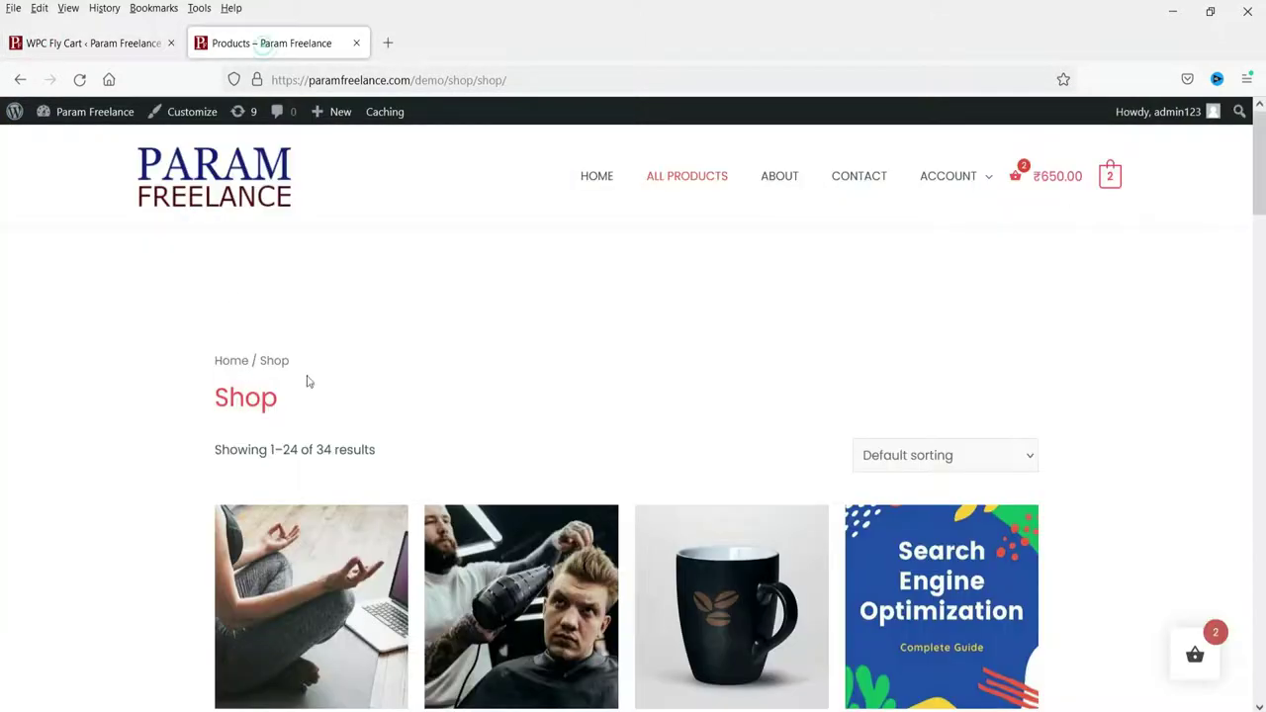
scroll(665, 440, "down", 4)
left_click(665, 444)
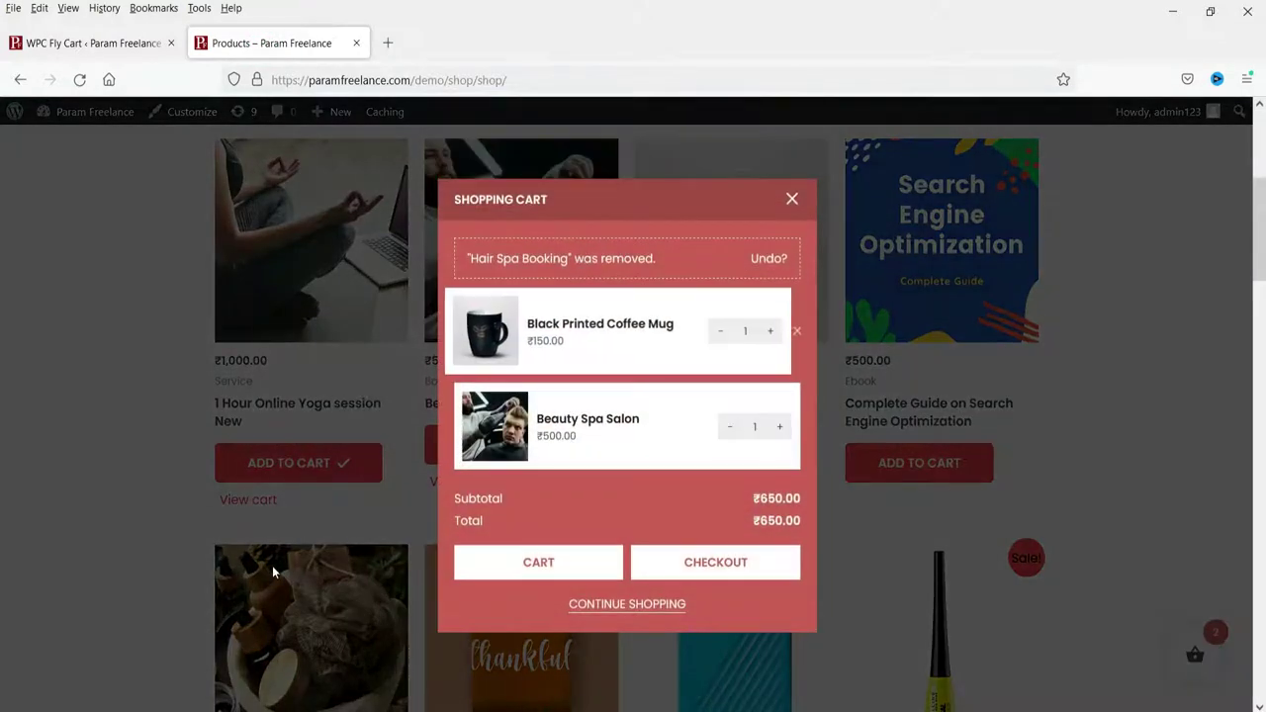
scroll(248, 495, "down", 3)
left_click(792, 199)
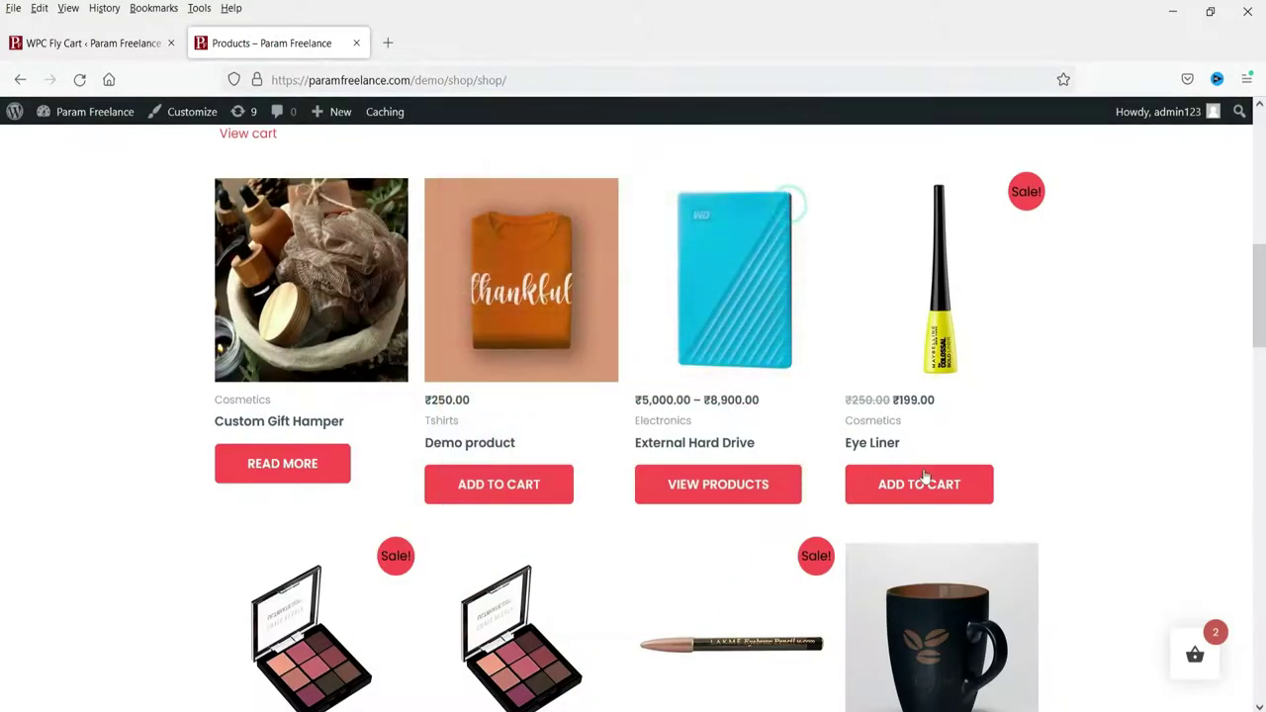
Step: Add Eye Liner and Eyebrow Pencil, bringing the cart to ₹924.00
left_click(920, 494)
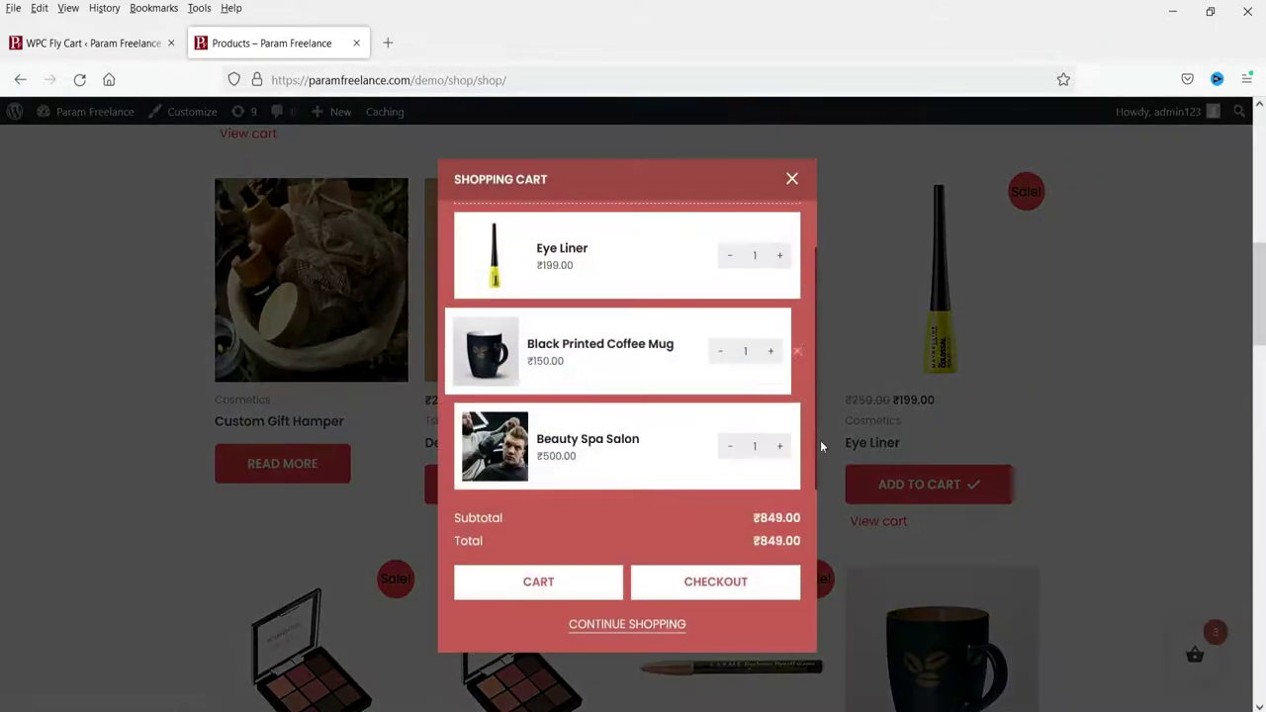
scroll(767, 354, "up", 1)
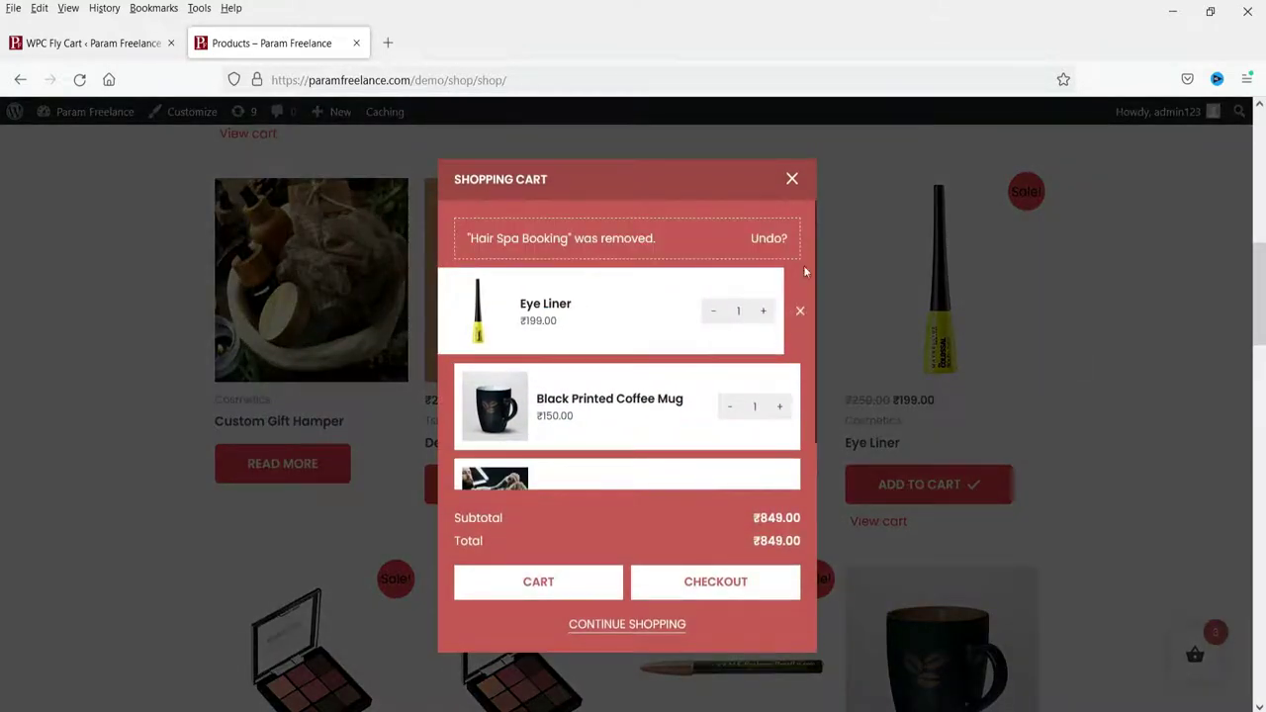
scroll(758, 386, "down", 1)
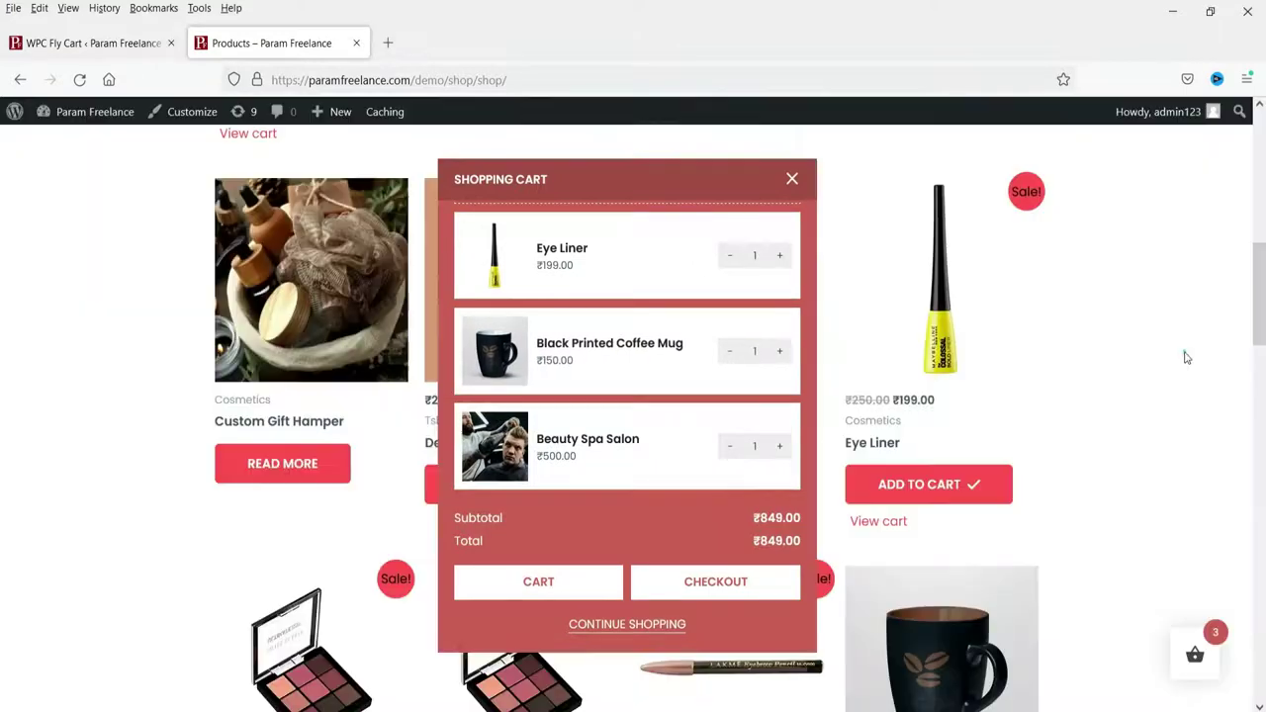
scroll(1185, 354, "down", 4)
left_click(711, 522)
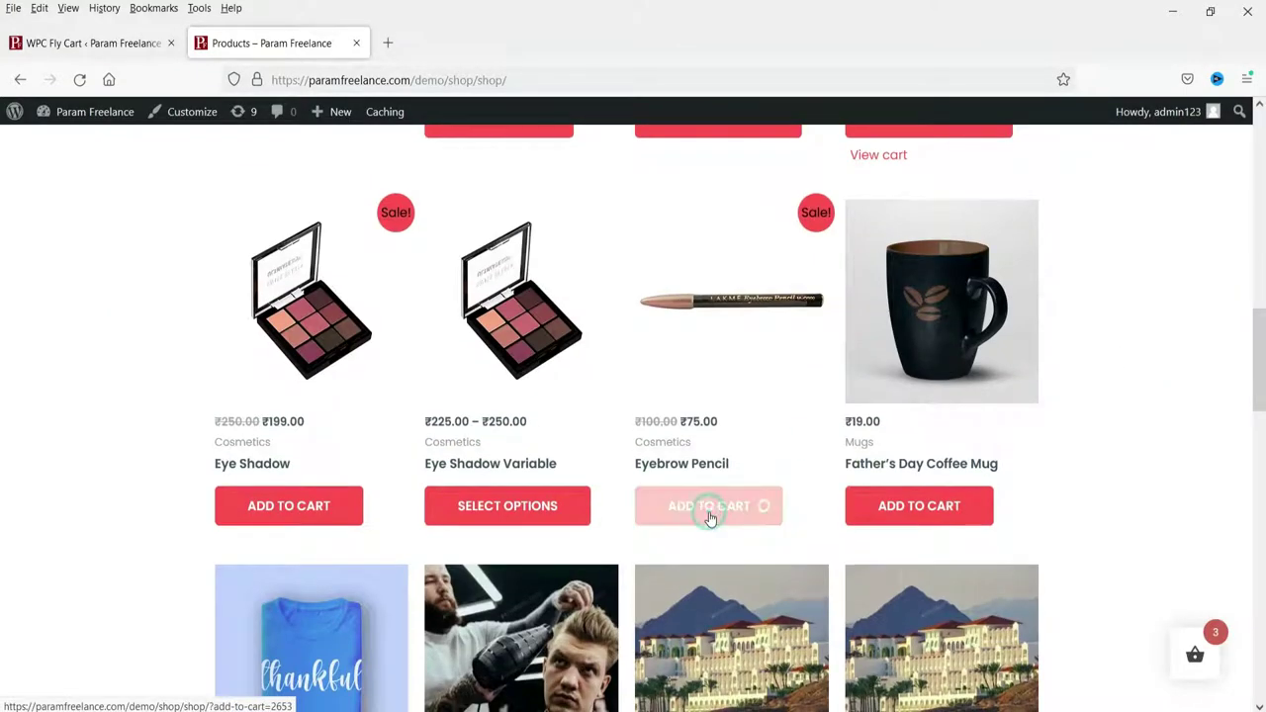
scroll(676, 317, "down", 2)
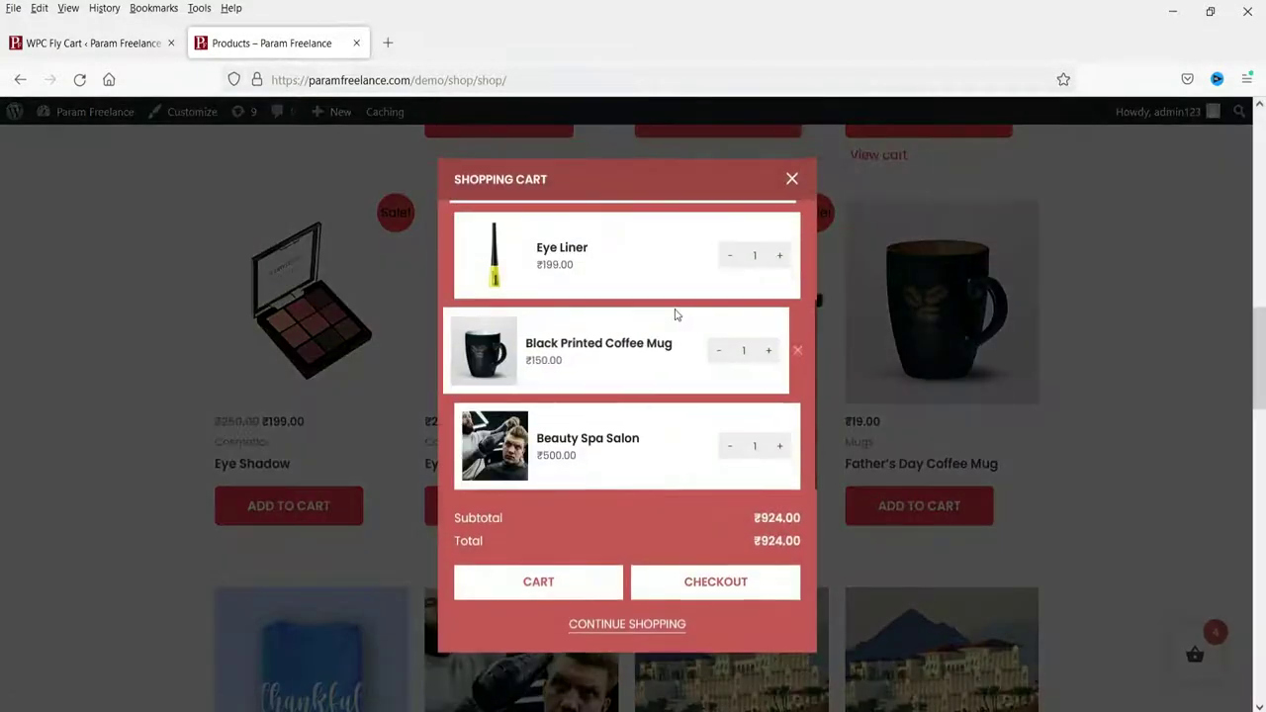
scroll(665, 317, "up", 2)
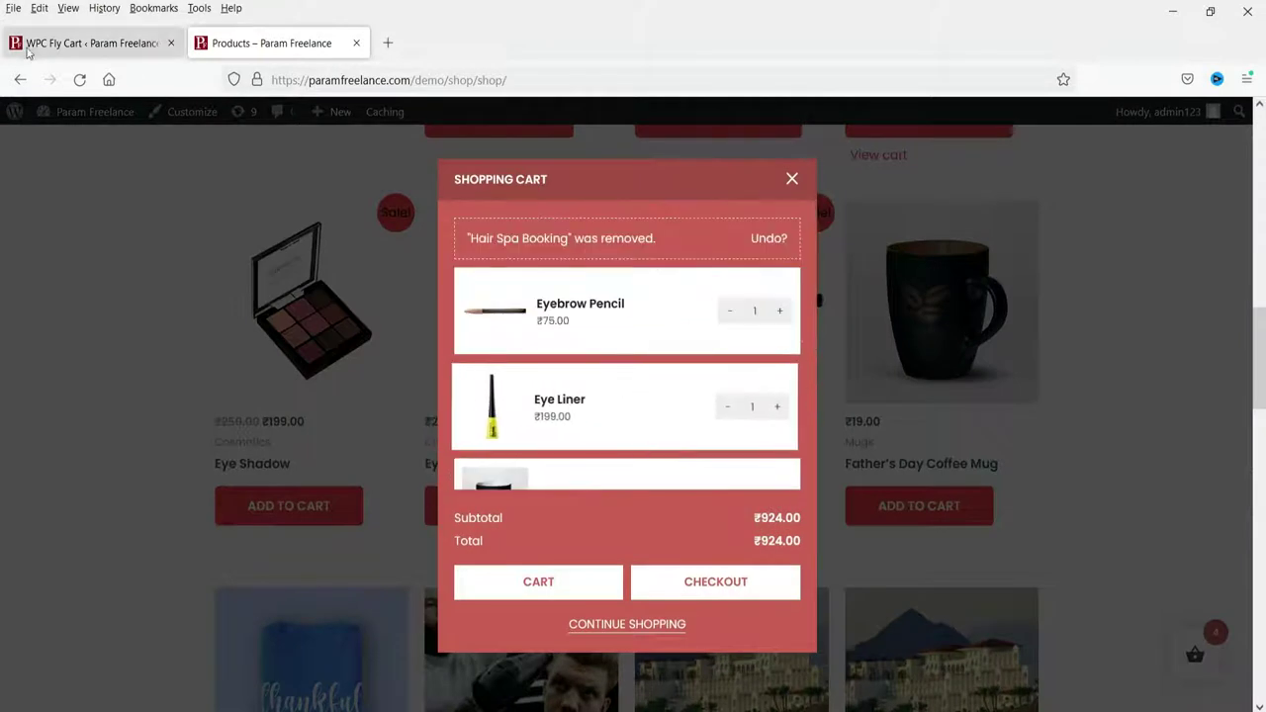
left_click(29, 44)
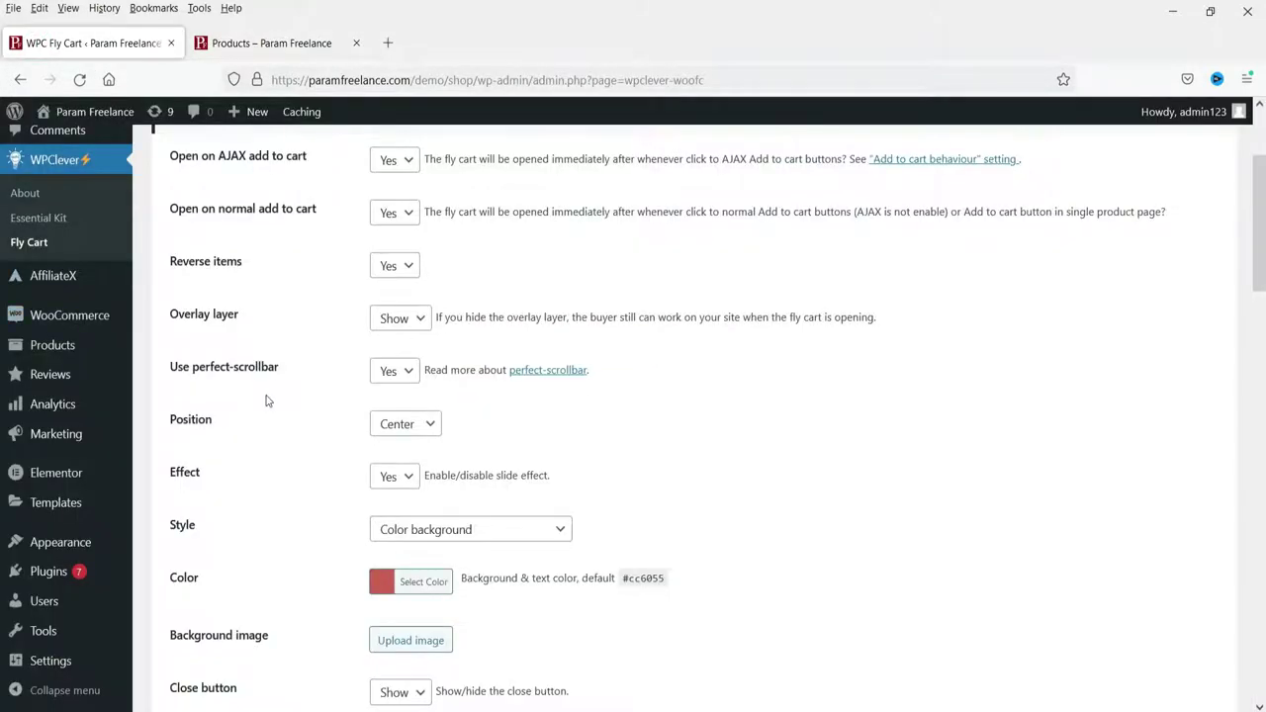
Step: Set the Fly Cart position to Right and keep the slide Effect at Yes
scroll(265, 400, "down", 1)
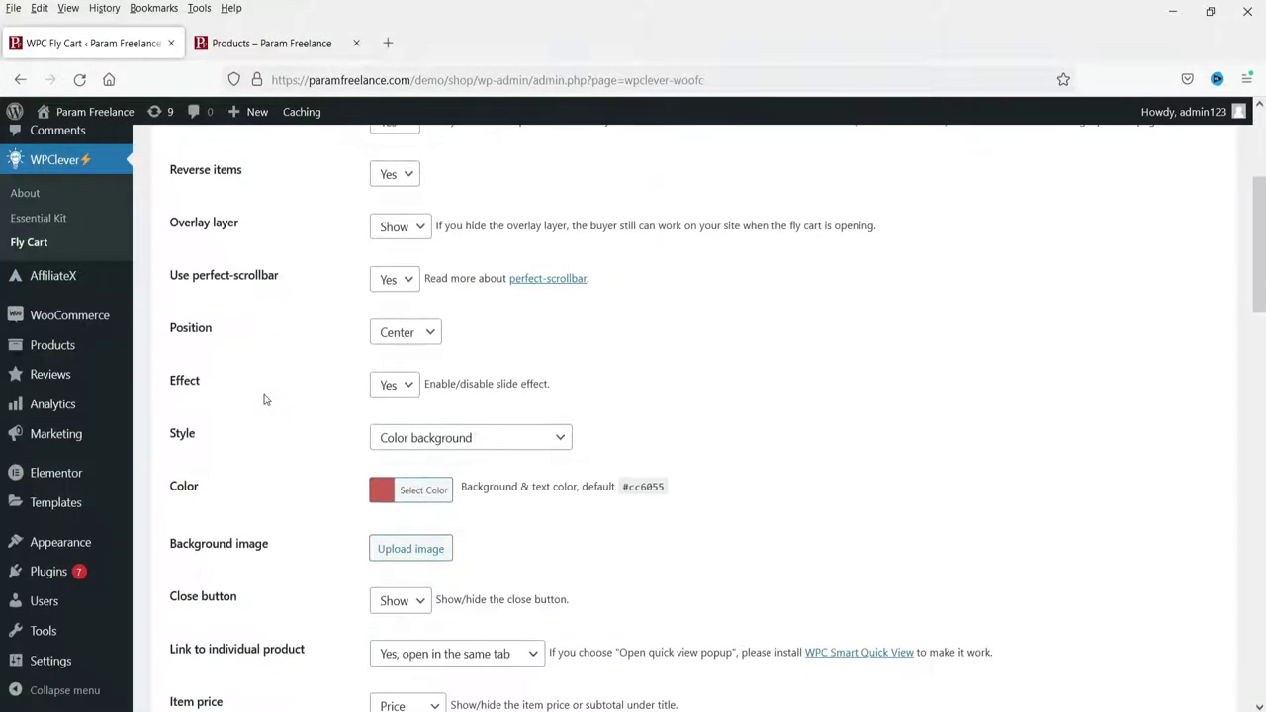
left_click(396, 337)
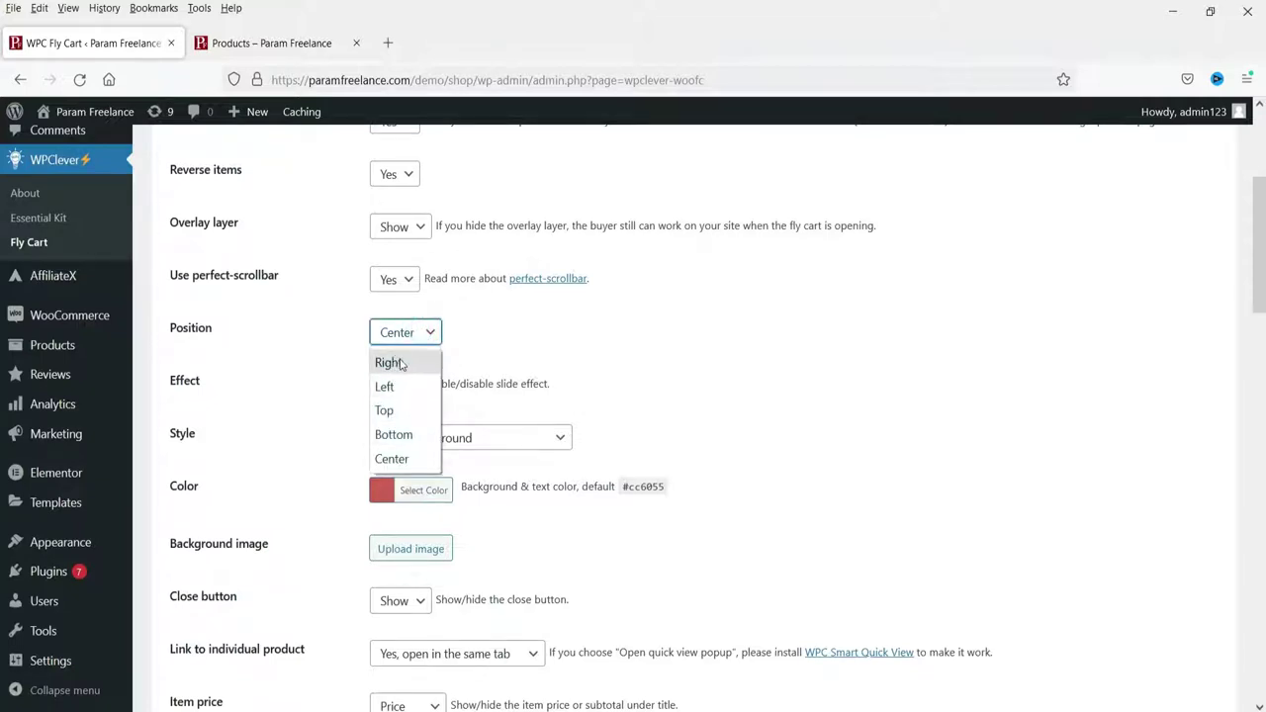
left_click(403, 365)
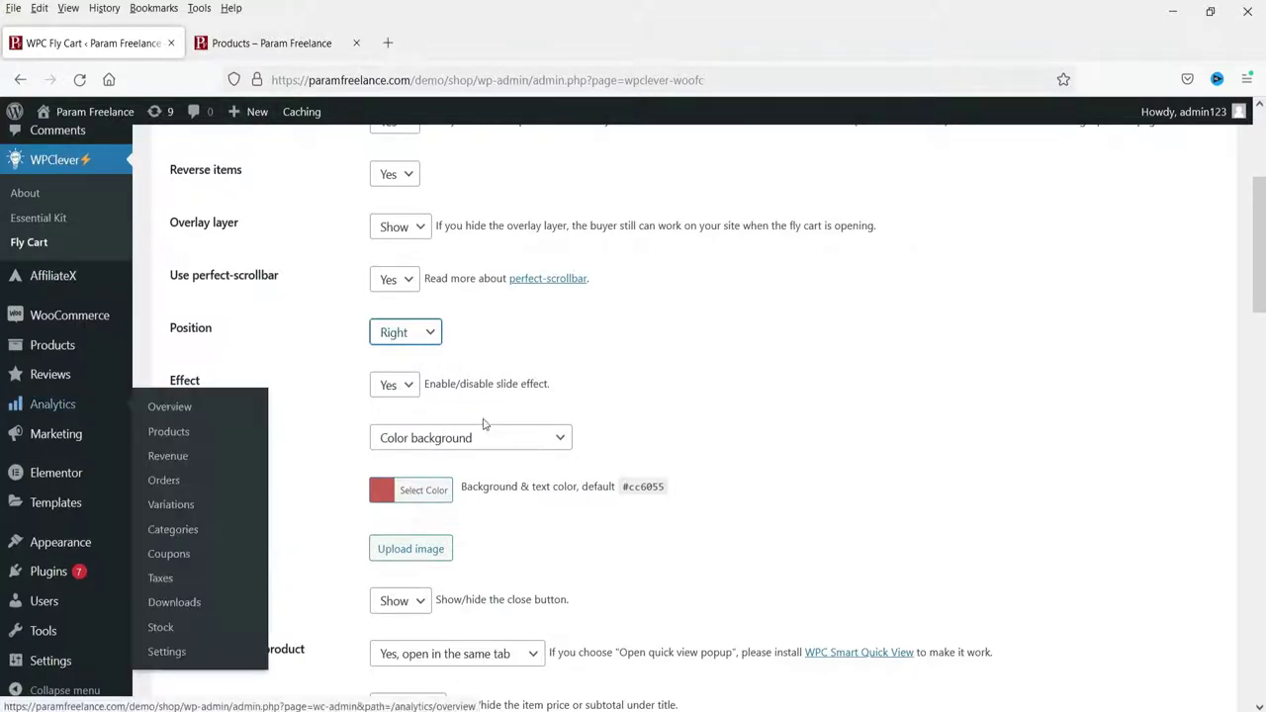
left_click(405, 385)
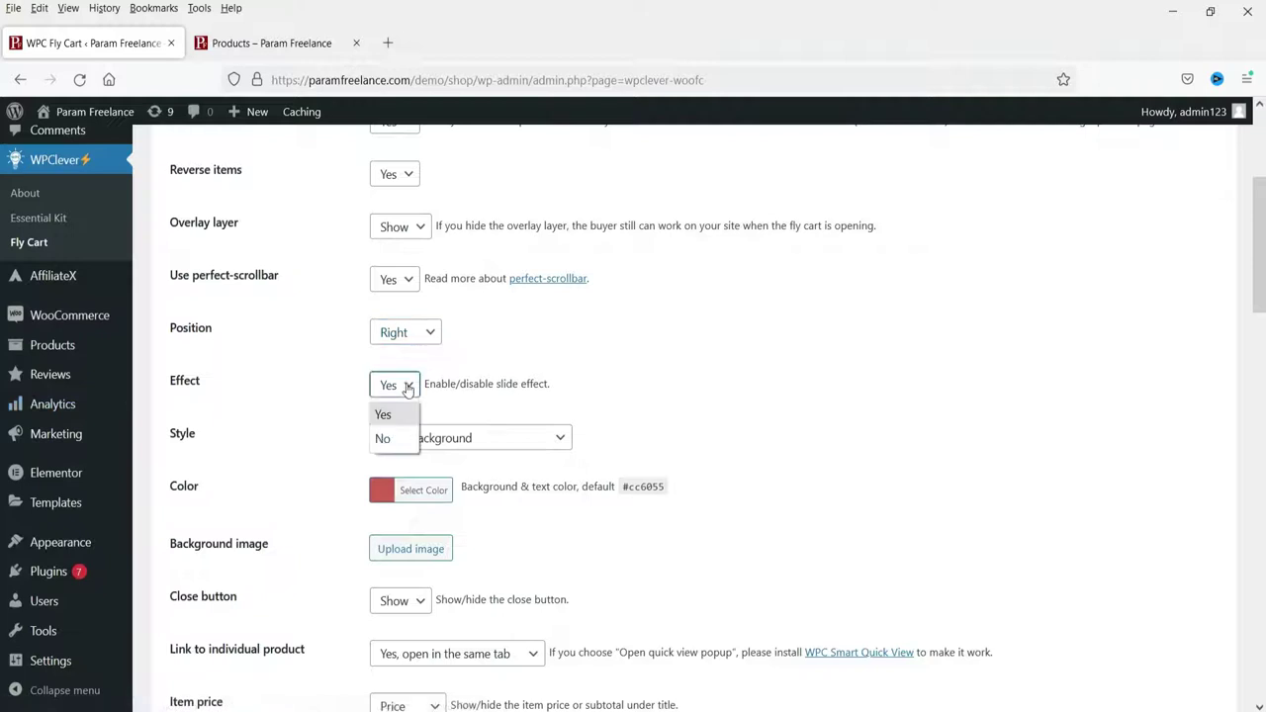
left_click(759, 396)
Step: Check the cart on the shop page, then open the cart colour picker (#cc6055)
scroll(611, 366, "down", 2)
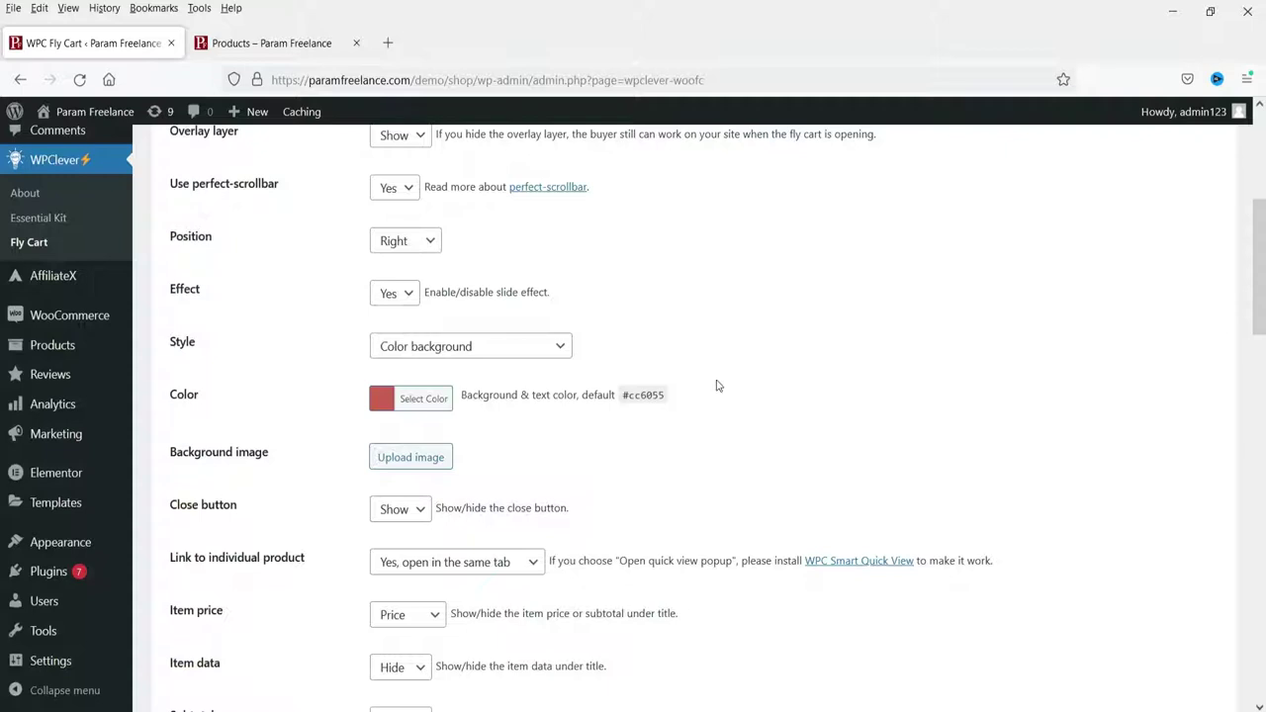
left_click(248, 42)
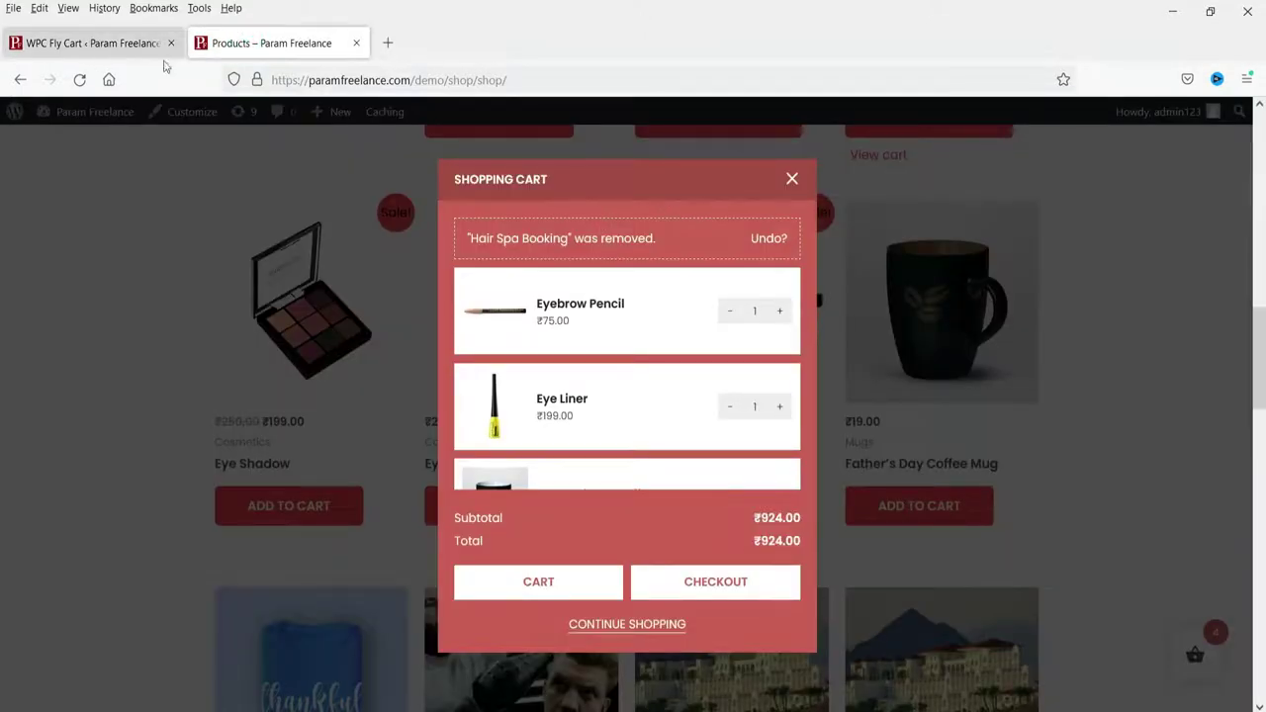
left_click(46, 47)
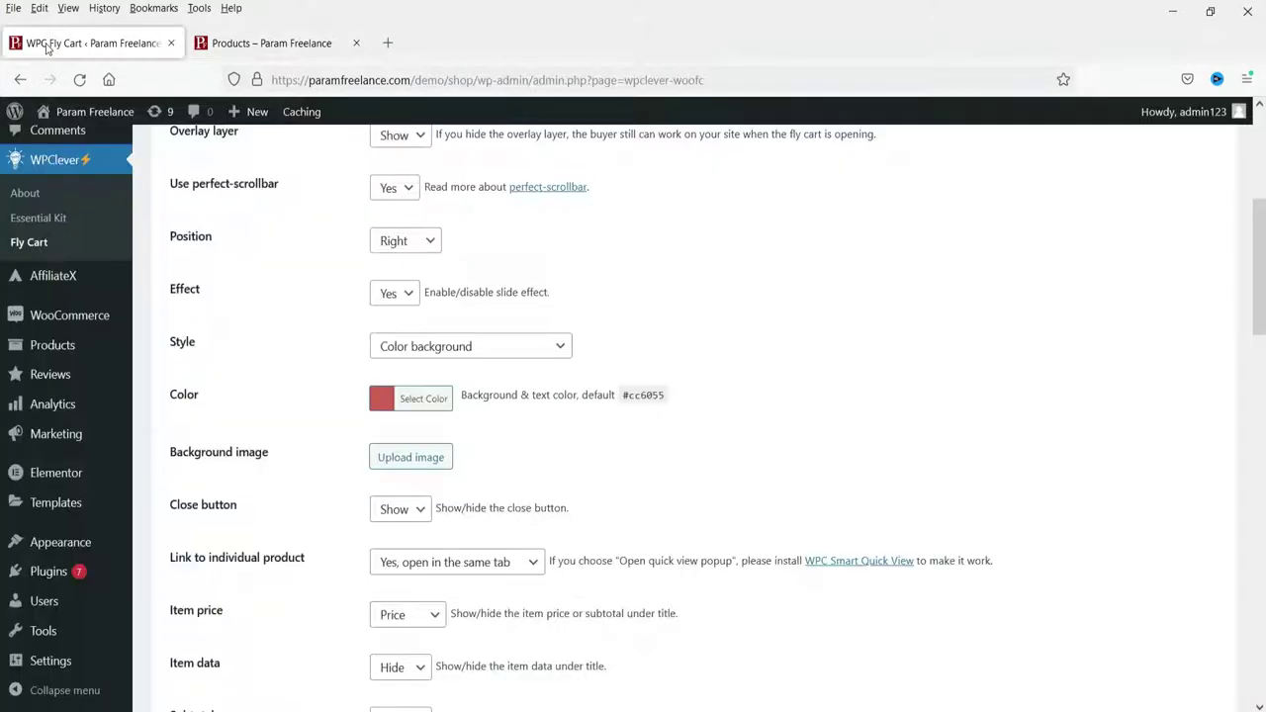
left_click(394, 401)
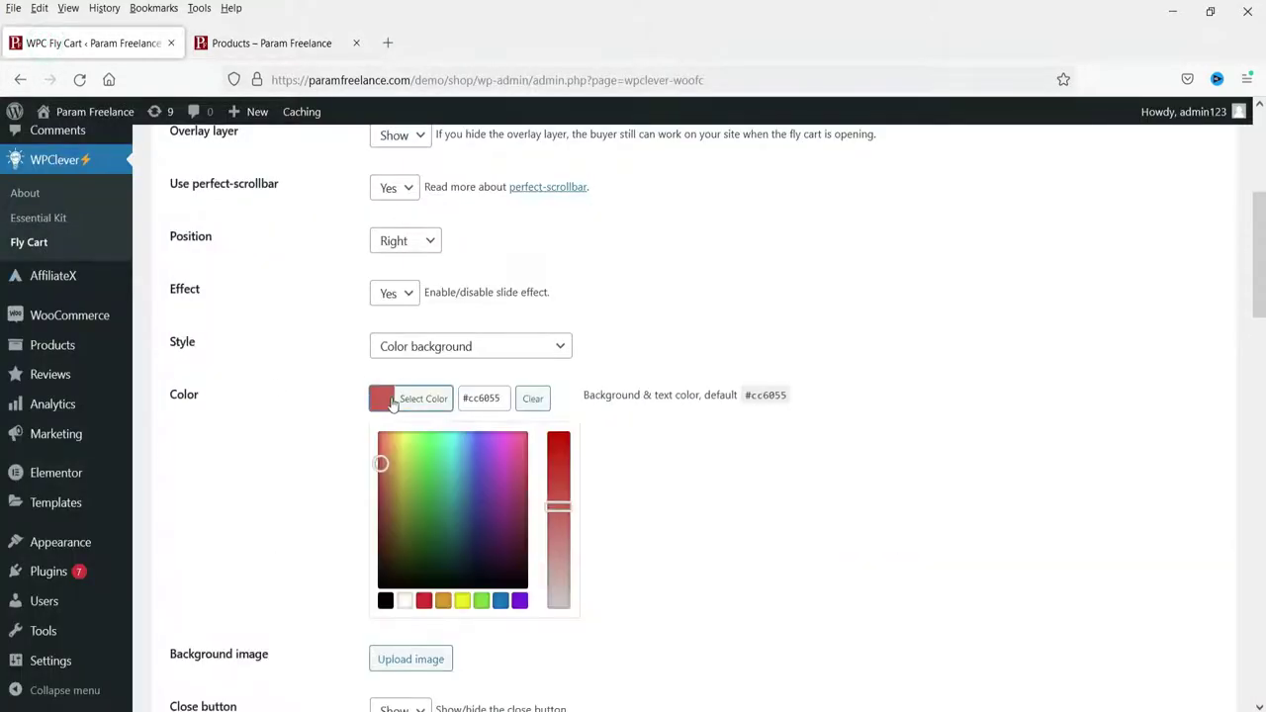
Step: Close the colour picker at #cc6055 and keep the Fly Cart style as Color background
left_click(804, 485)
scroll(486, 326, "down", 5)
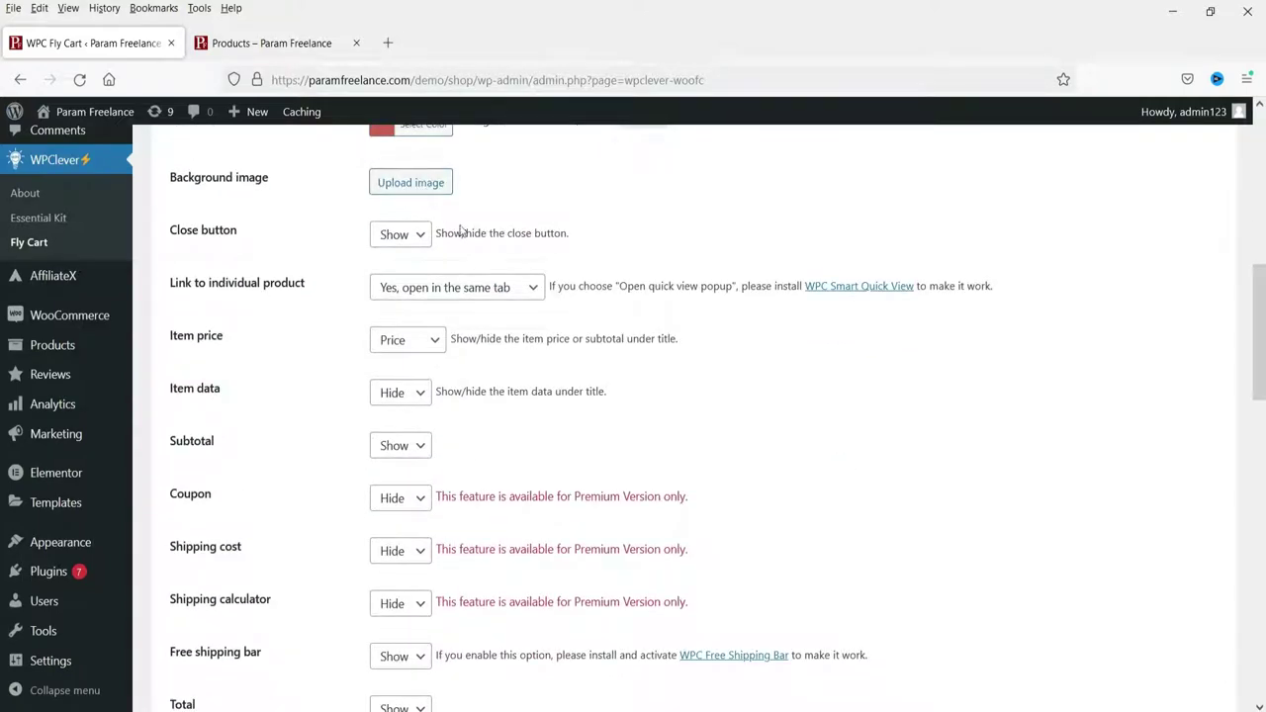
scroll(439, 212, "up", 3)
left_click(479, 249)
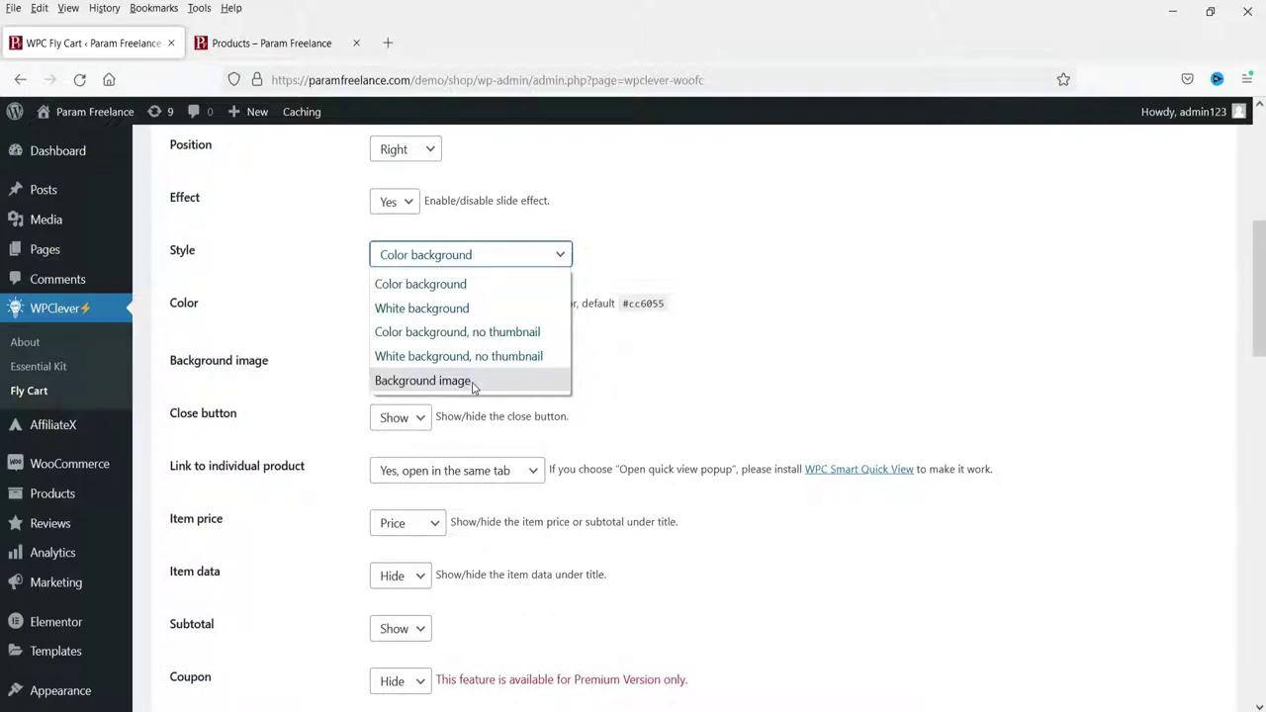
left_click(742, 374)
scroll(402, 244, "down", 2)
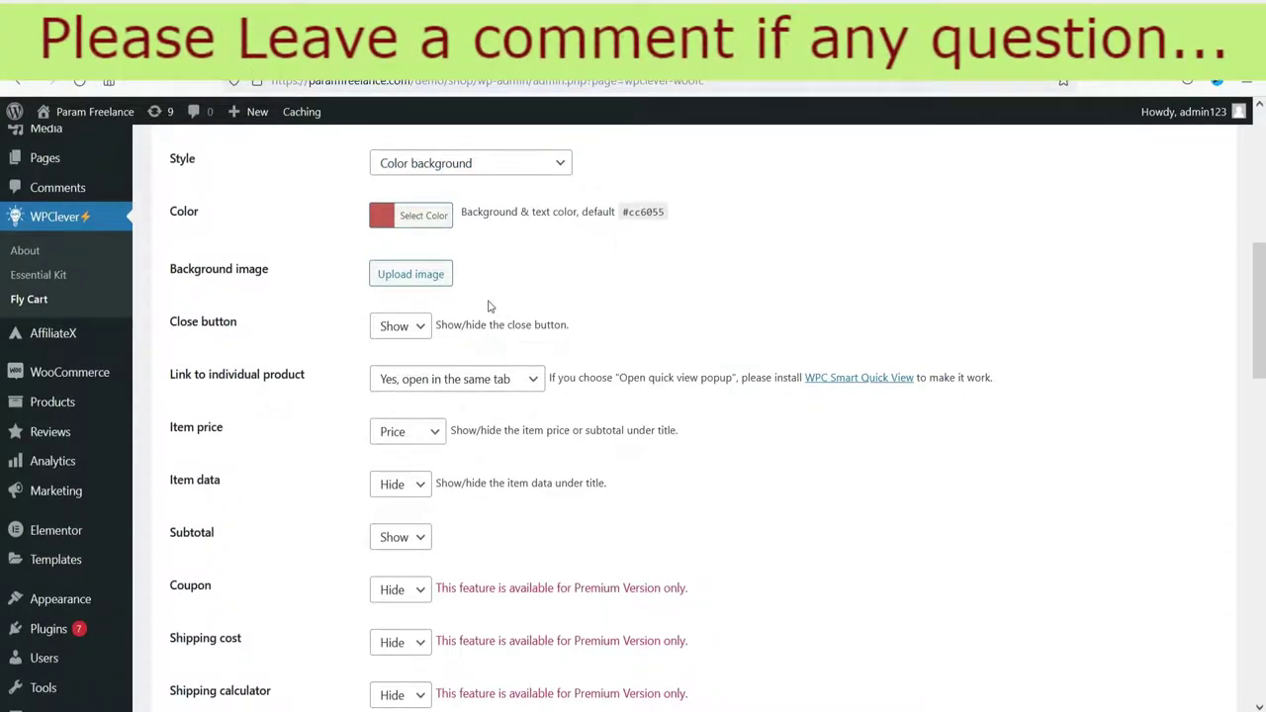
Step: Check the shop-page cart, open Eyebrow Pencil from the cart popup, then return to Fly Cart settings
left_click(272, 42)
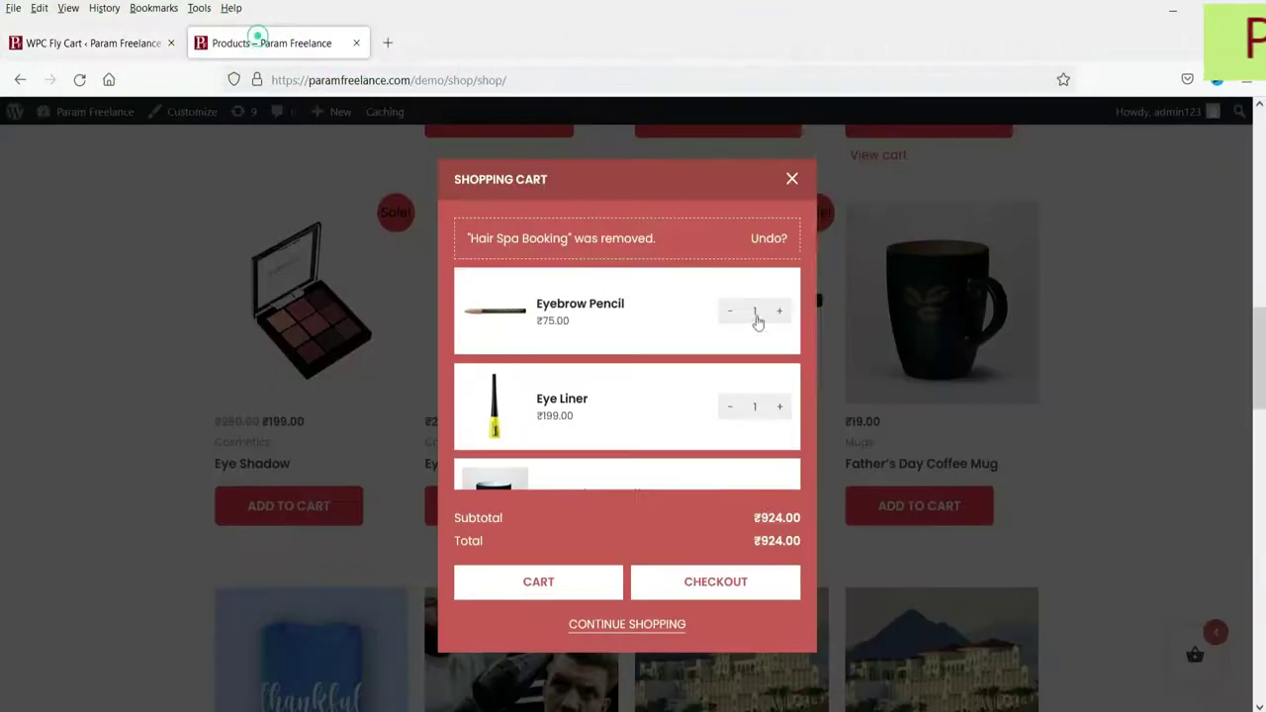
left_click(87, 42)
scroll(294, 314, "down", 3)
scroll(288, 299, "up", 2)
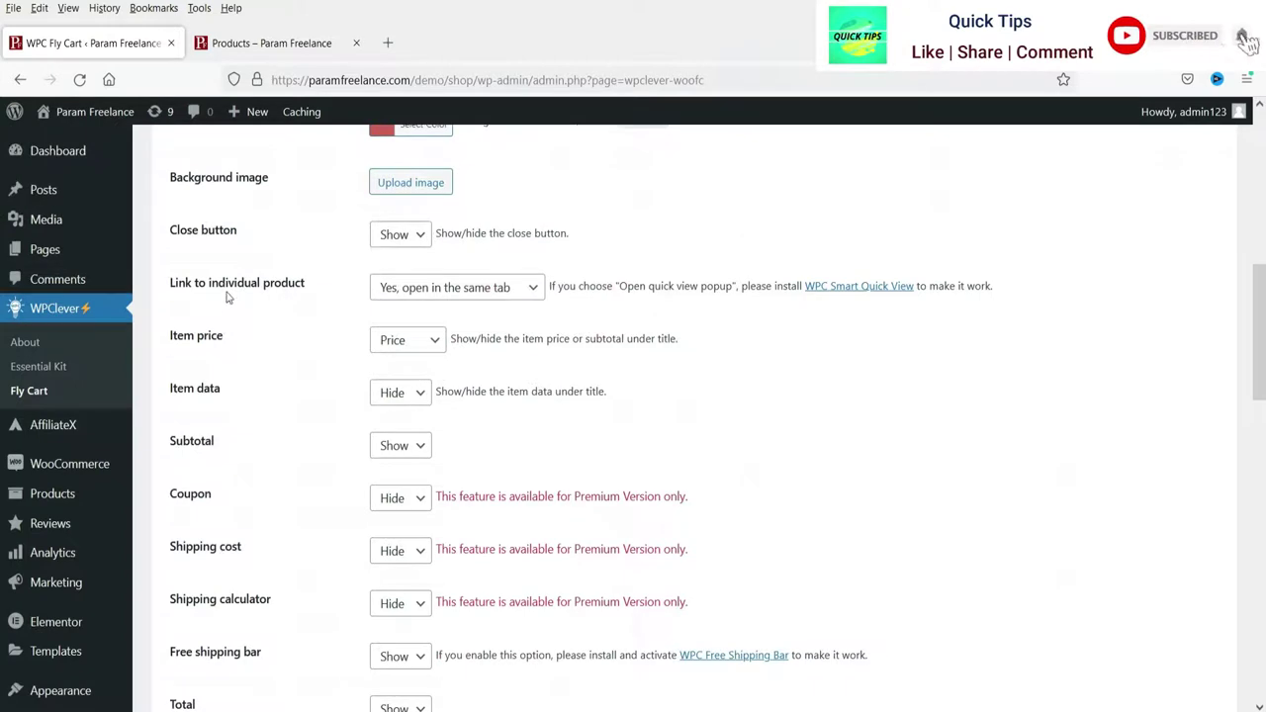
left_click(242, 40)
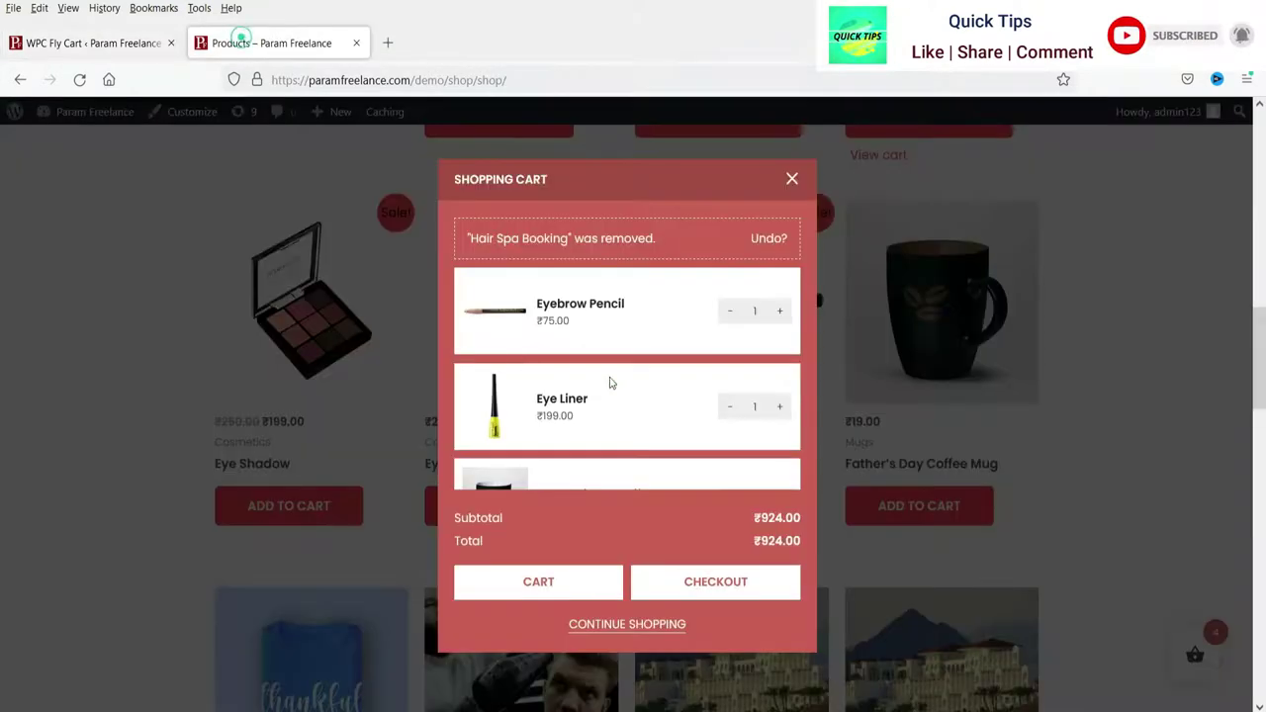
left_click(599, 309)
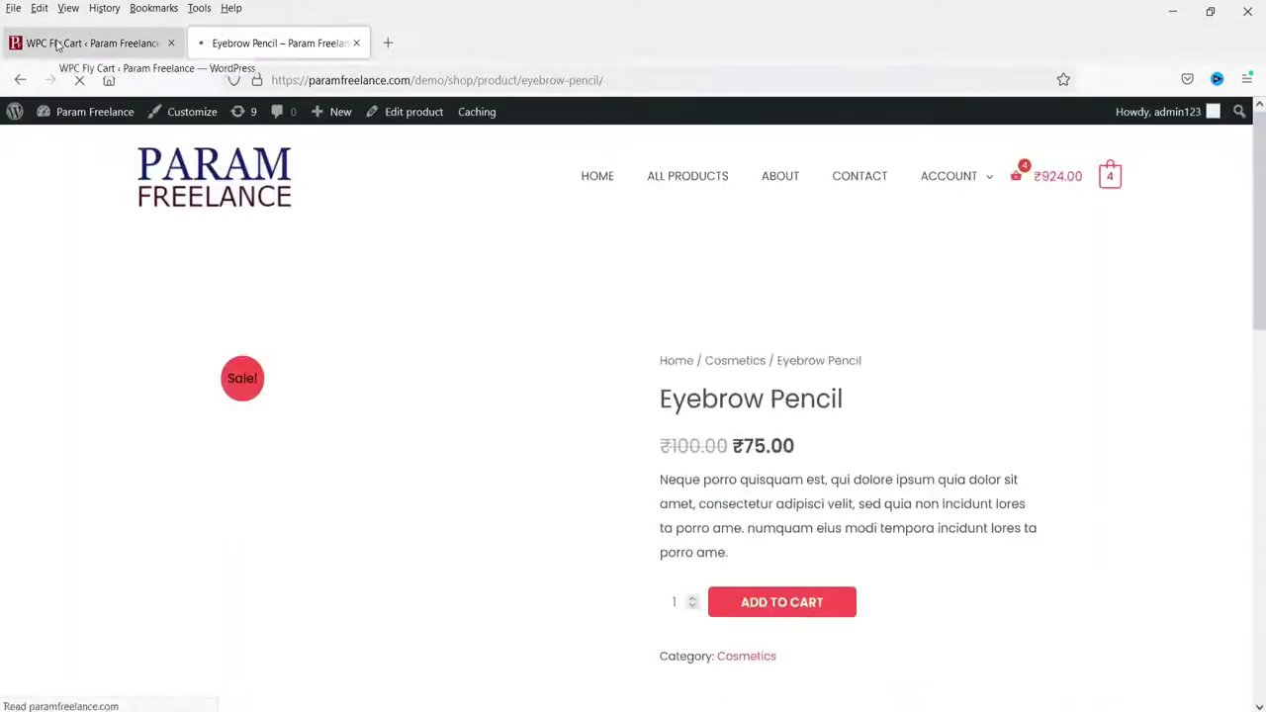
left_click(57, 44)
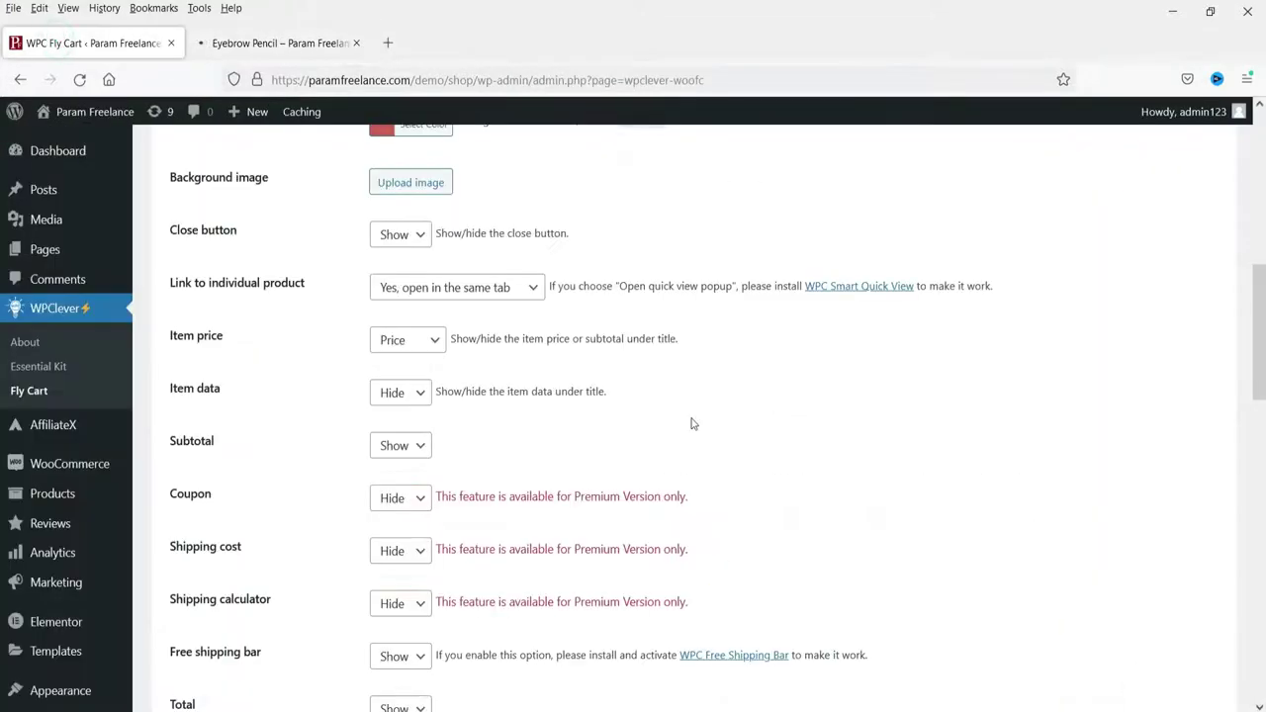
Step: Review the Link to individual product and Item price dropdowns unchanged, then scroll through the settings
left_click(498, 292)
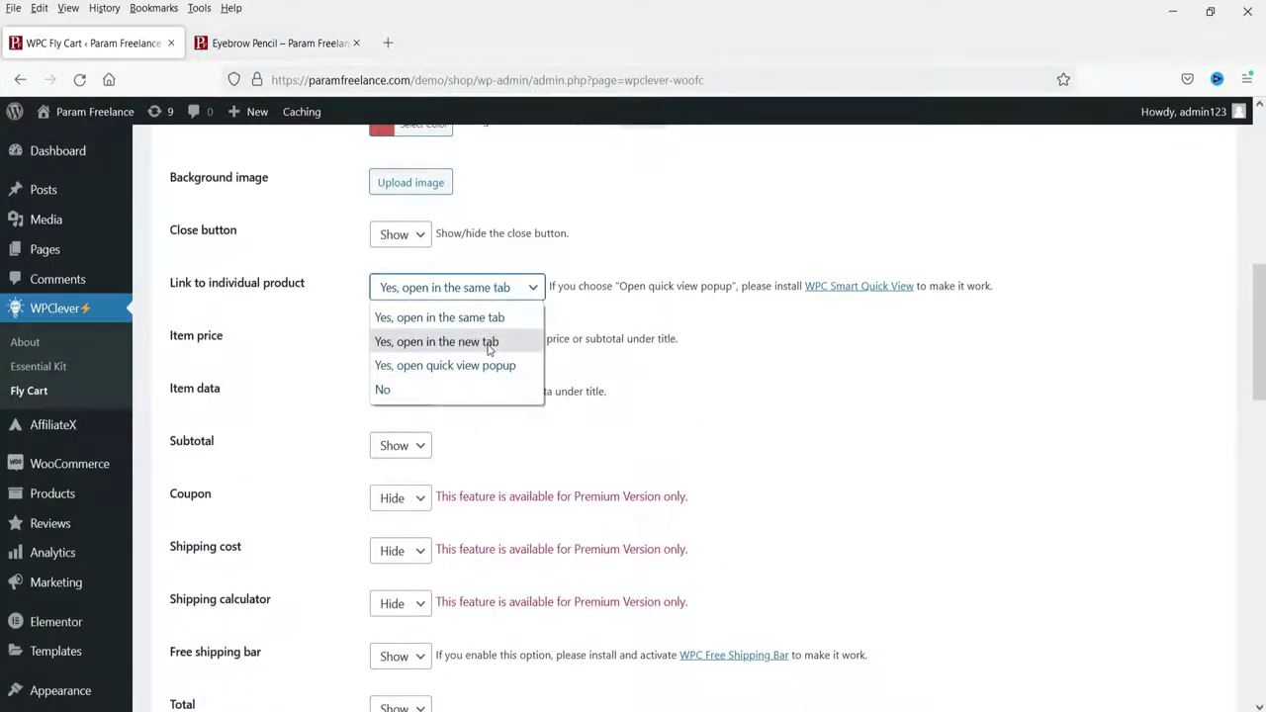
left_click(568, 353)
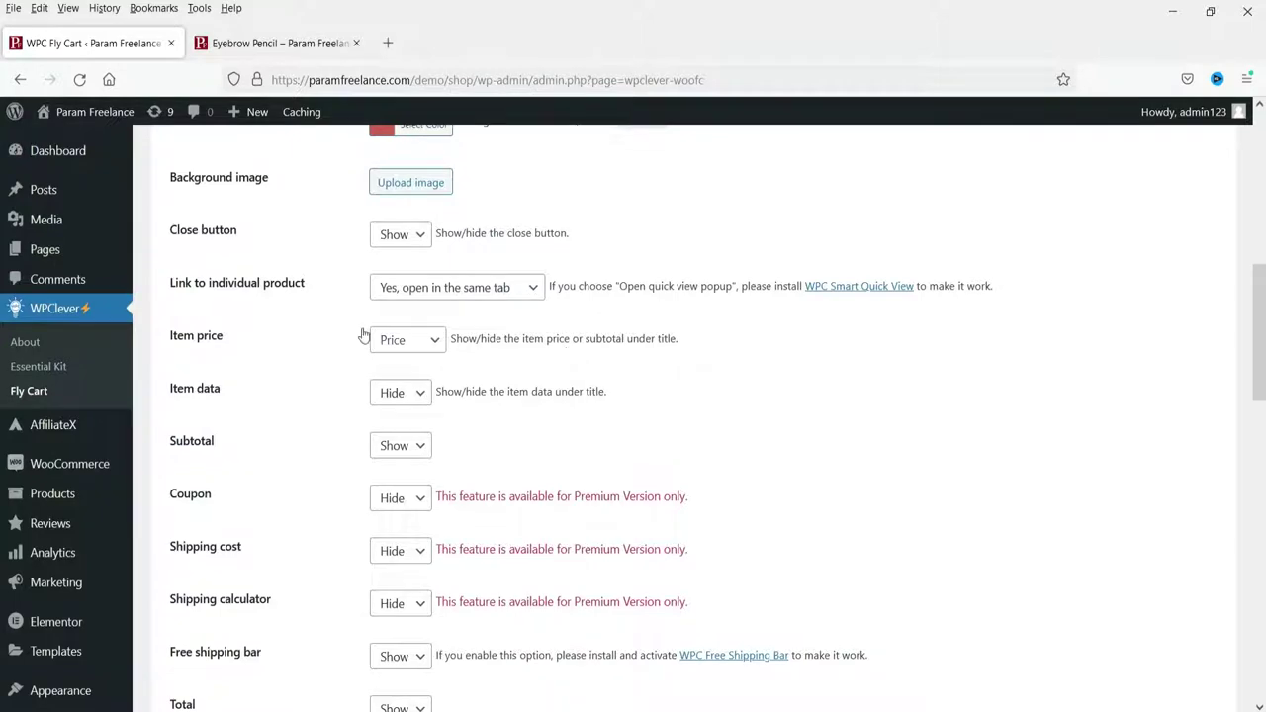
left_click(436, 346)
left_click(437, 348)
scroll(499, 386, "down", 1)
scroll(499, 386, "down", 1)
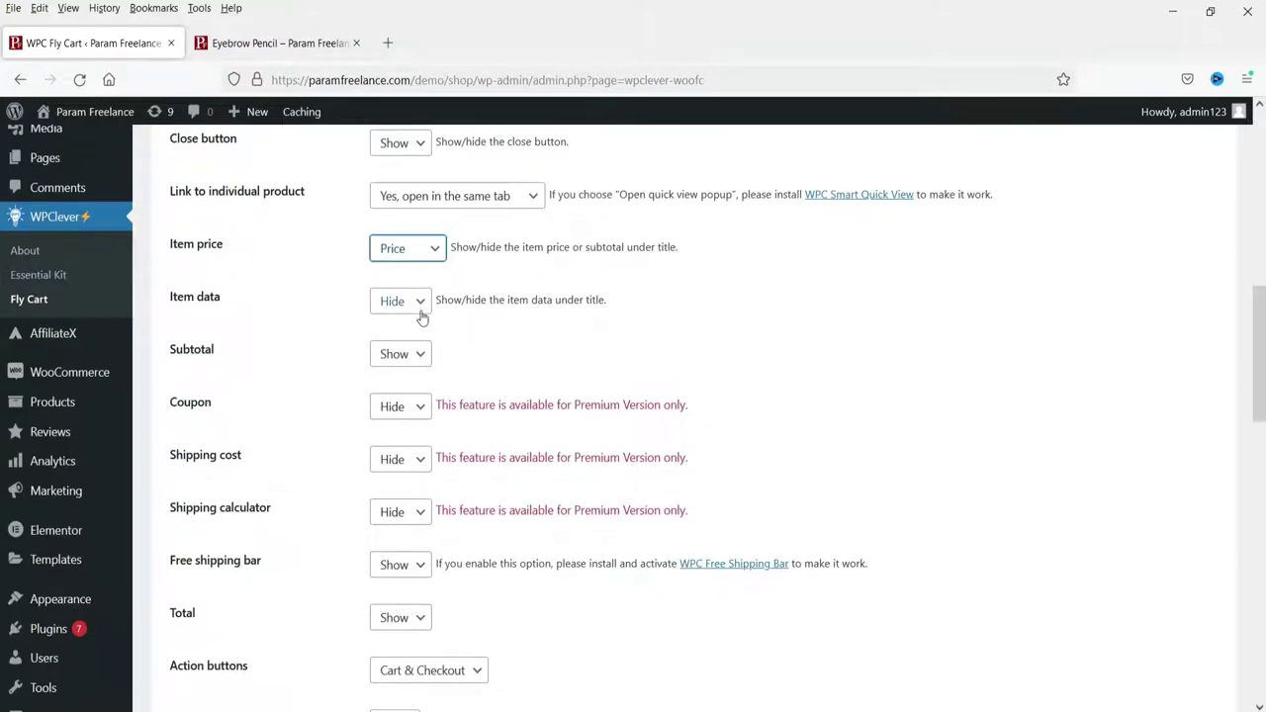
scroll(624, 333, "down", 4)
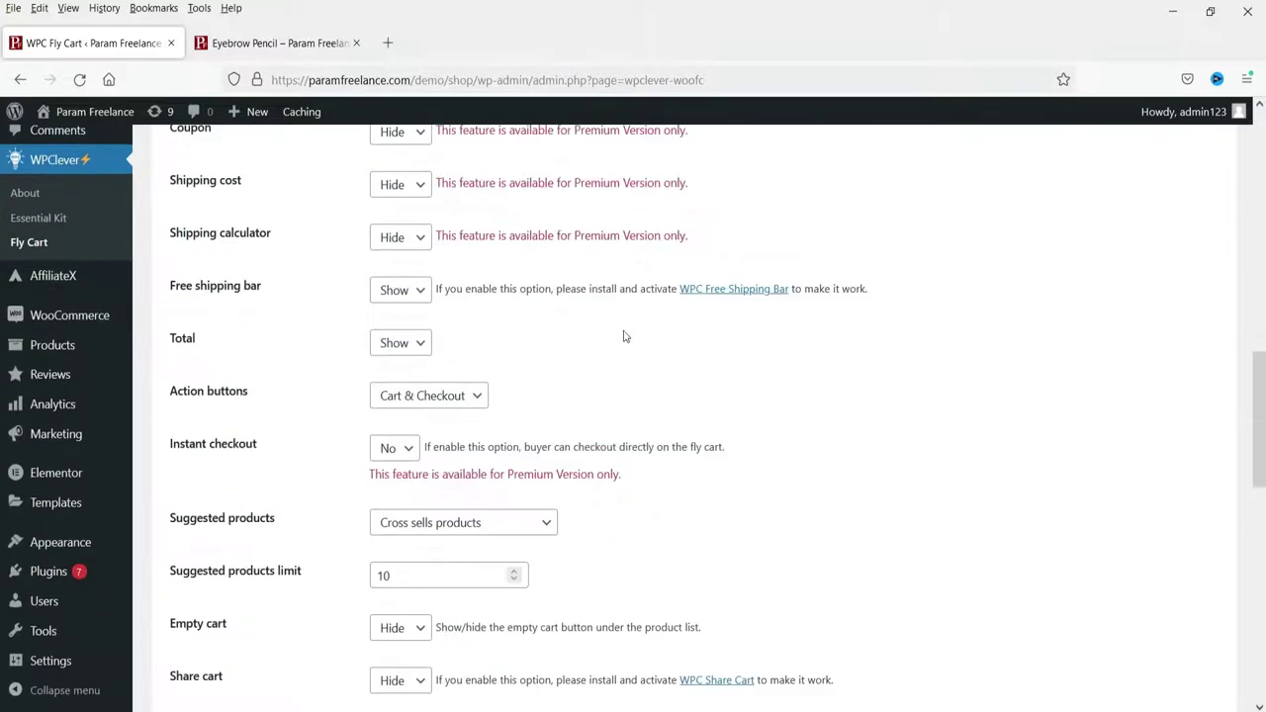
scroll(180, 303, "down", 3)
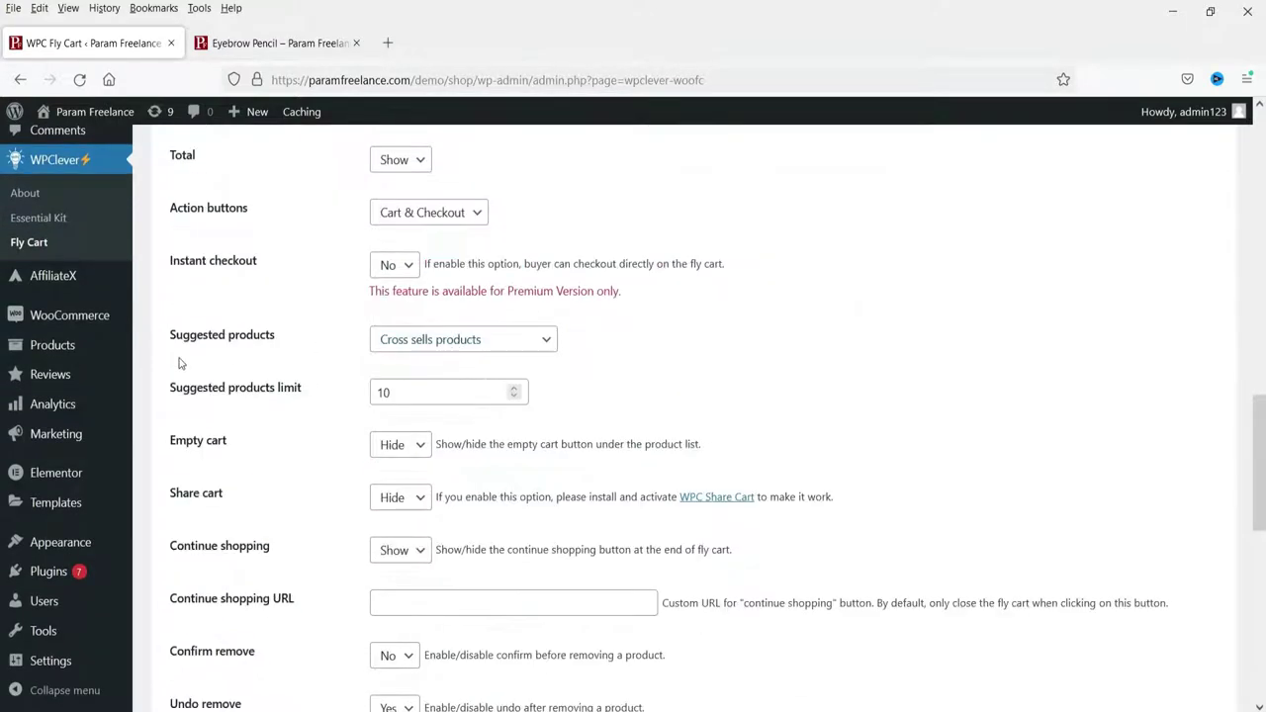
scroll(595, 389, "down", 3)
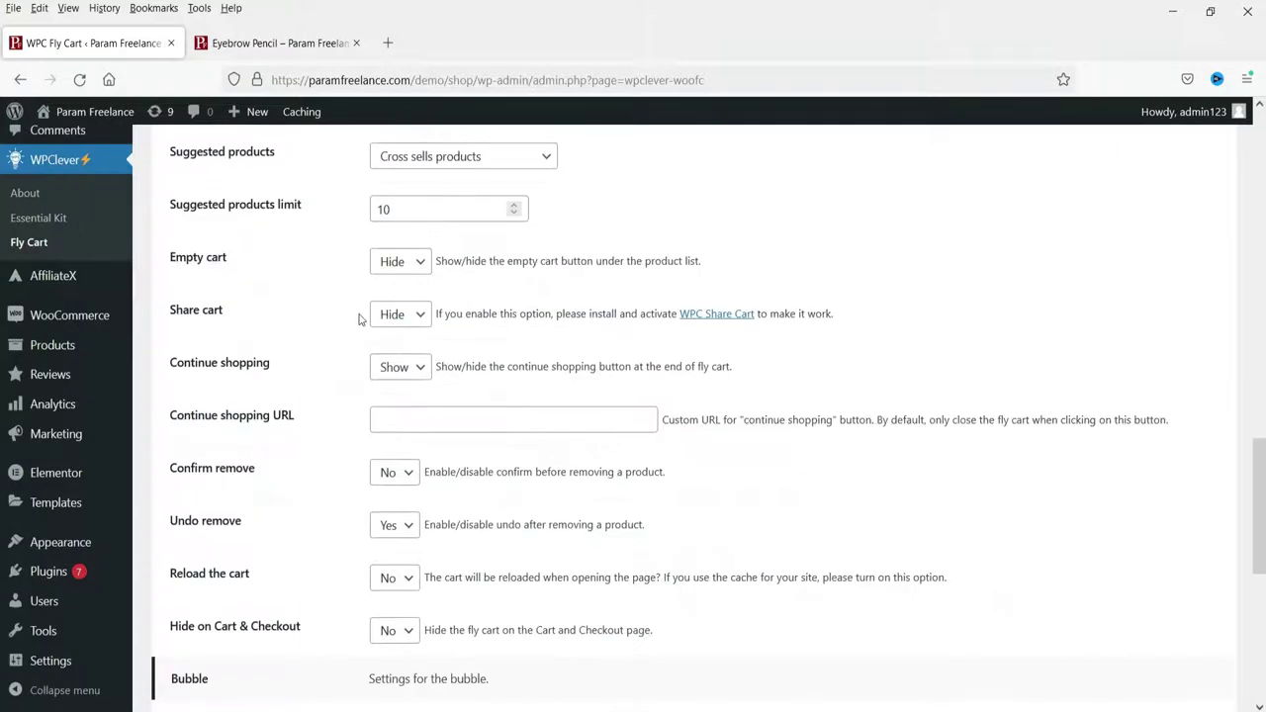
scroll(331, 308, "down", 3)
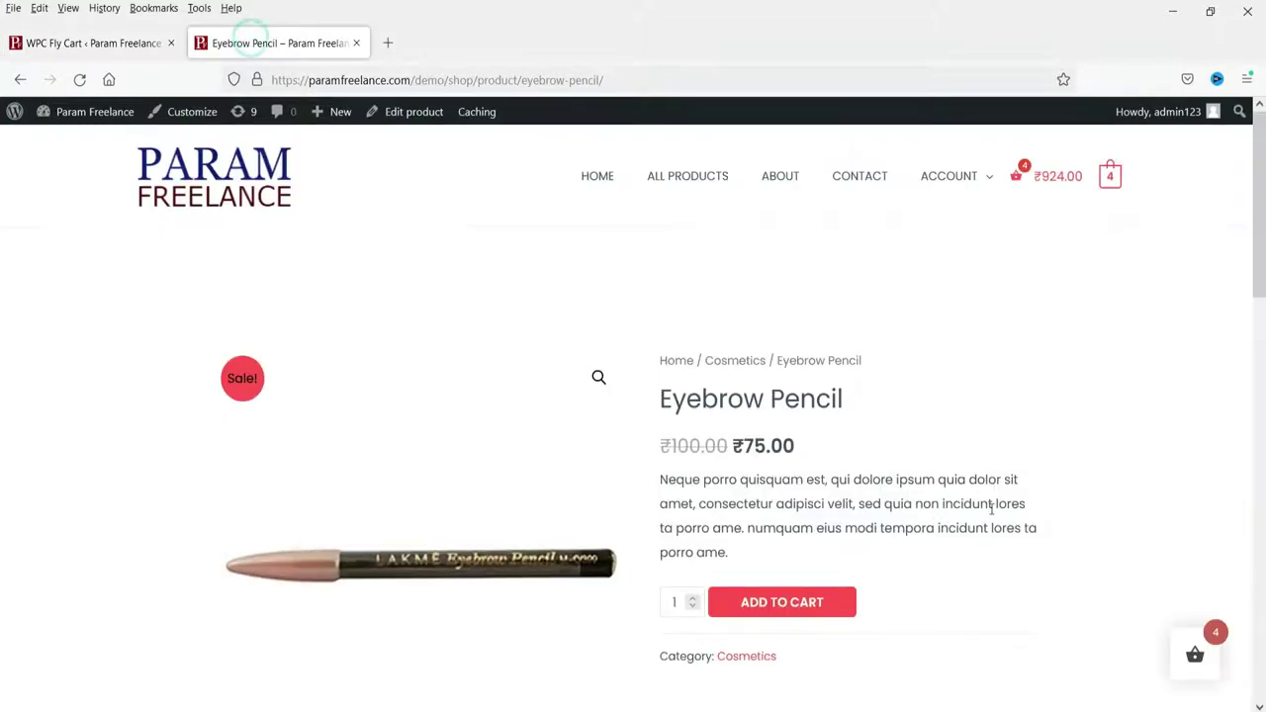
Step: Preview the shop's cart popup, then check the Bubble position choices in WPC Fly Cart settings
left_click(1187, 668)
mouse_move(801, 267)
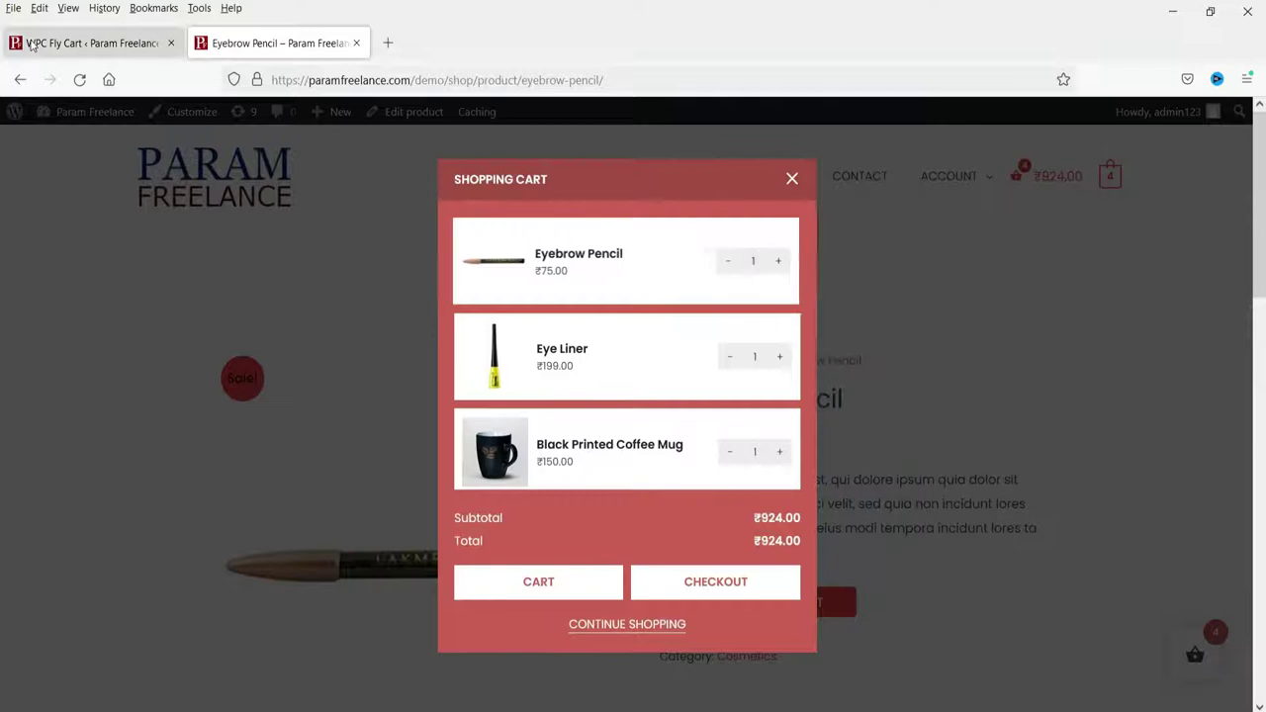
left_click(89, 42)
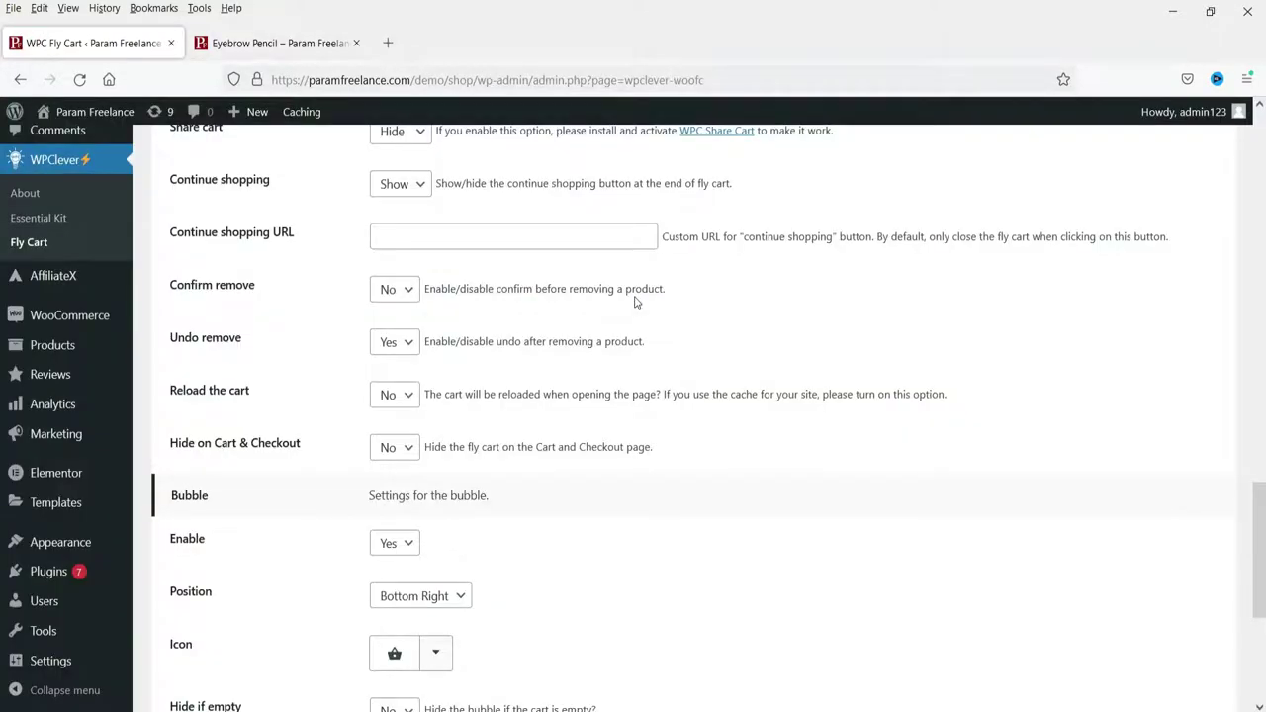
scroll(433, 282, "down", 3)
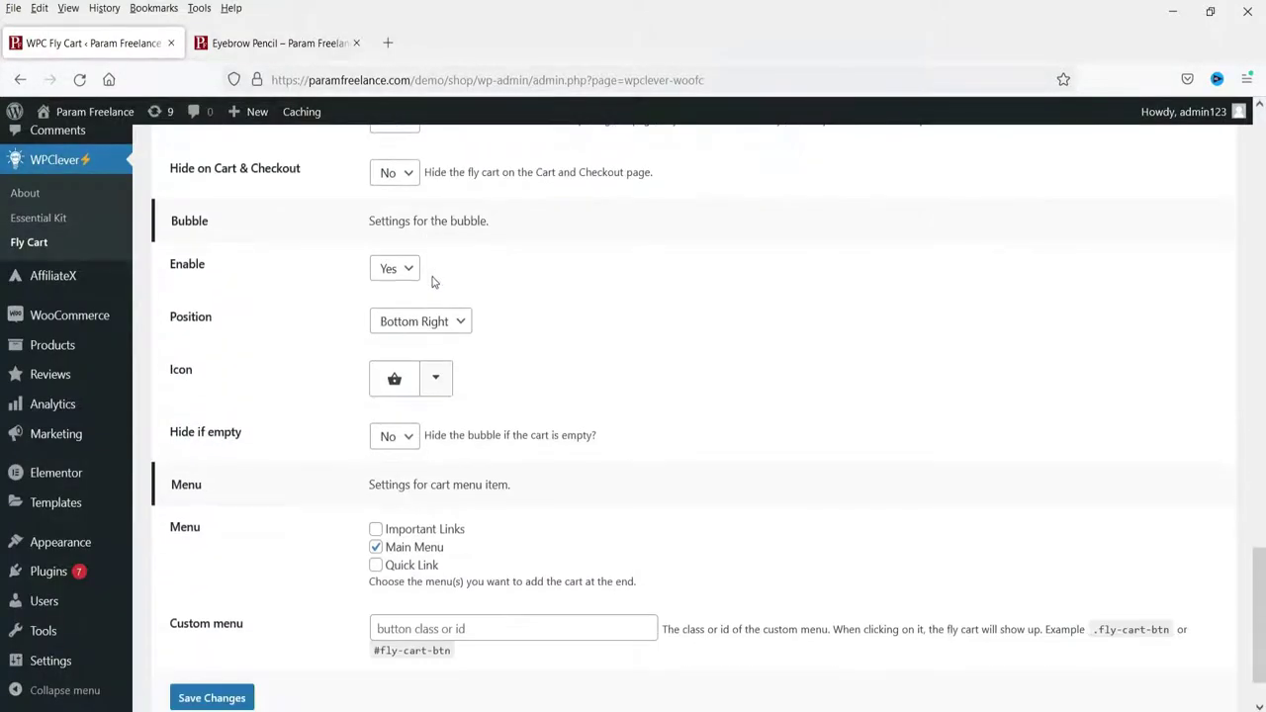
scroll(433, 282, "up", 3)
scroll(563, 379, "down", 3)
left_click(386, 334)
left_click(438, 329)
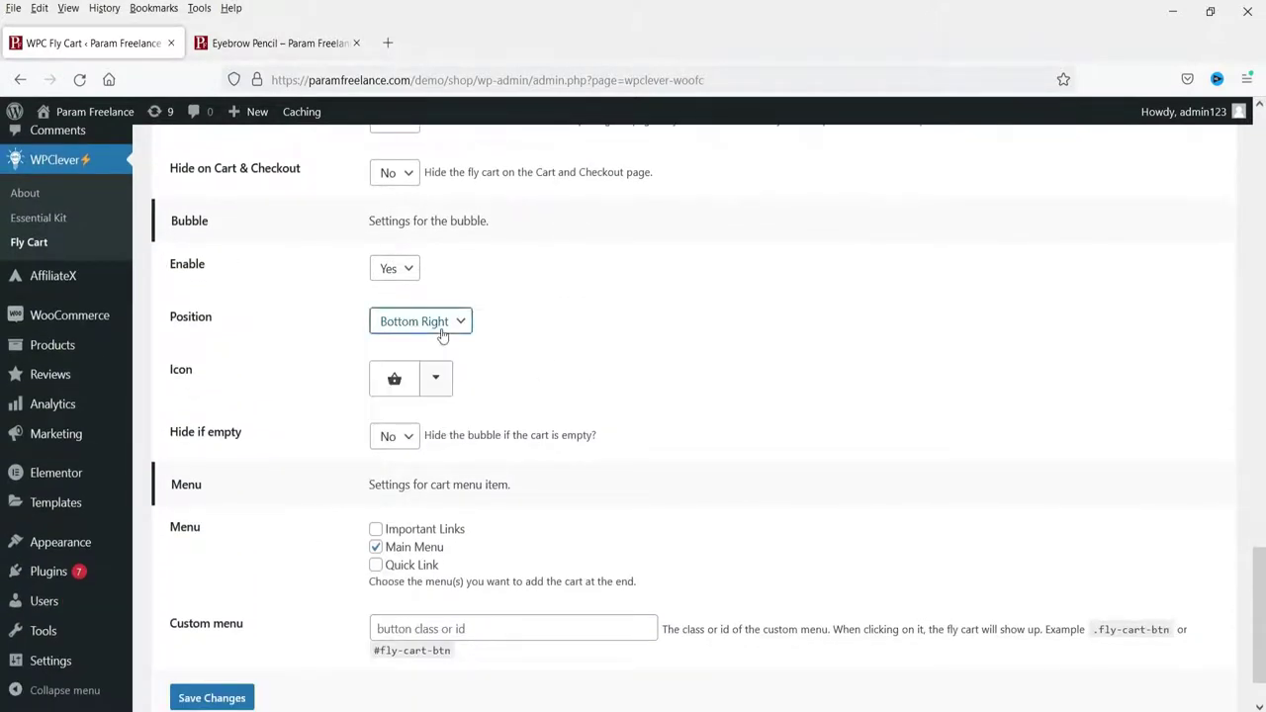
Step: Close the product page cart popup, keep the bubble at Bottom Right, and browse the bubble icons
left_click(279, 43)
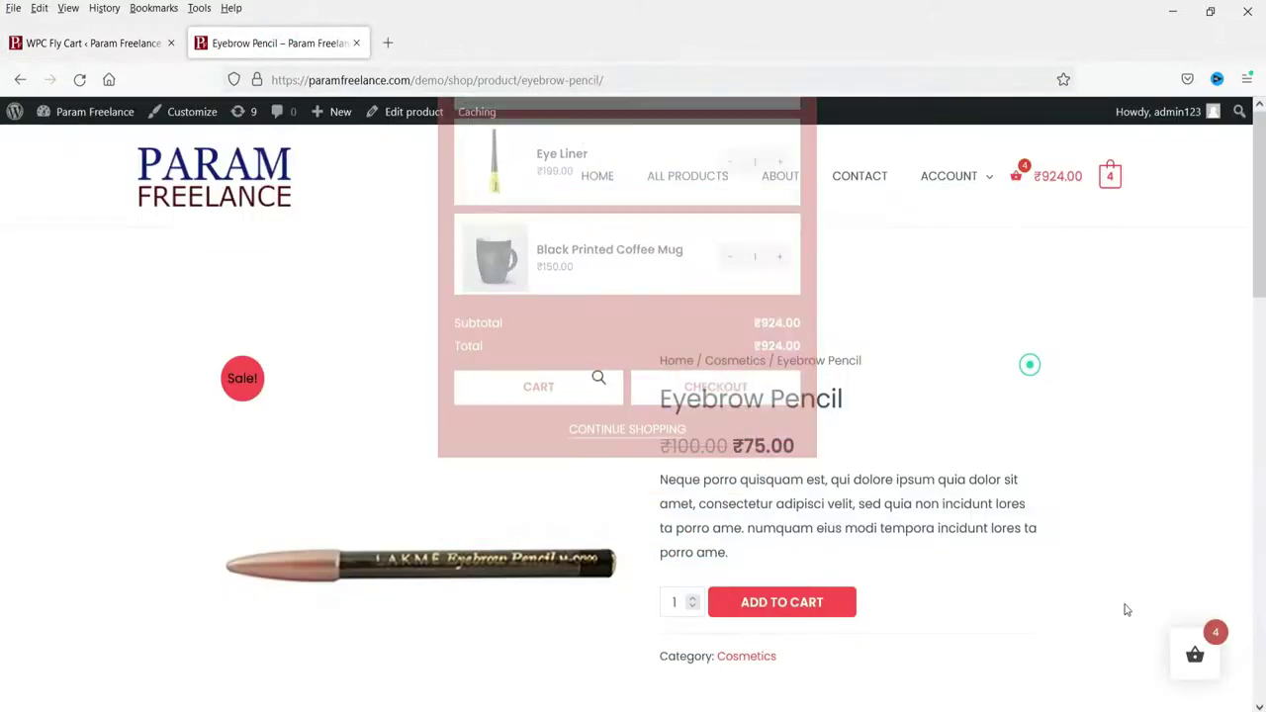
left_click(1045, 418)
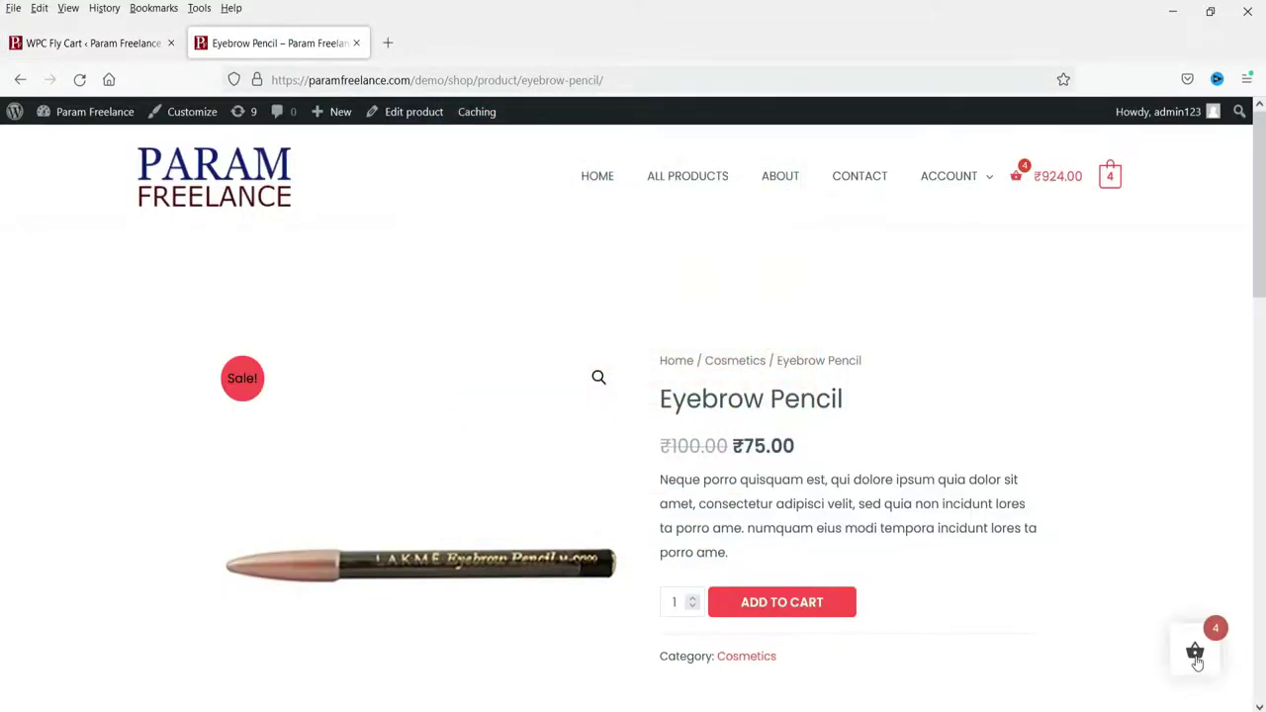
left_click(63, 37)
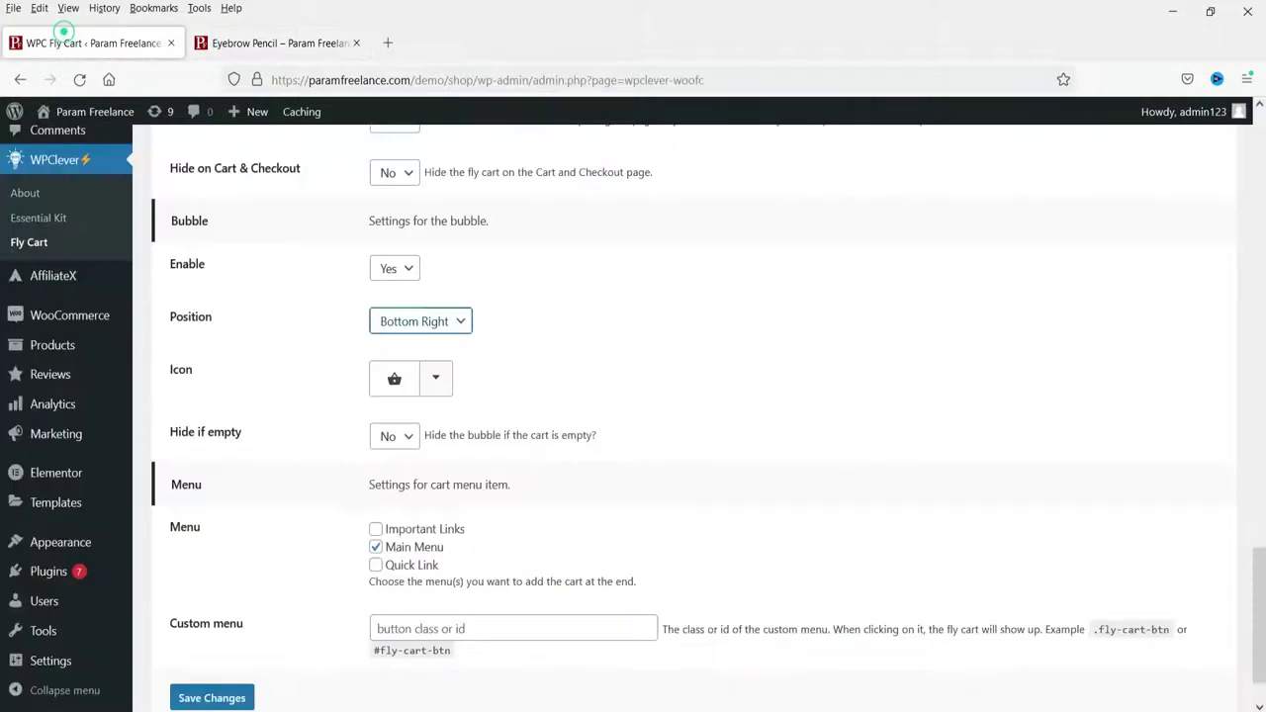
left_click(464, 324)
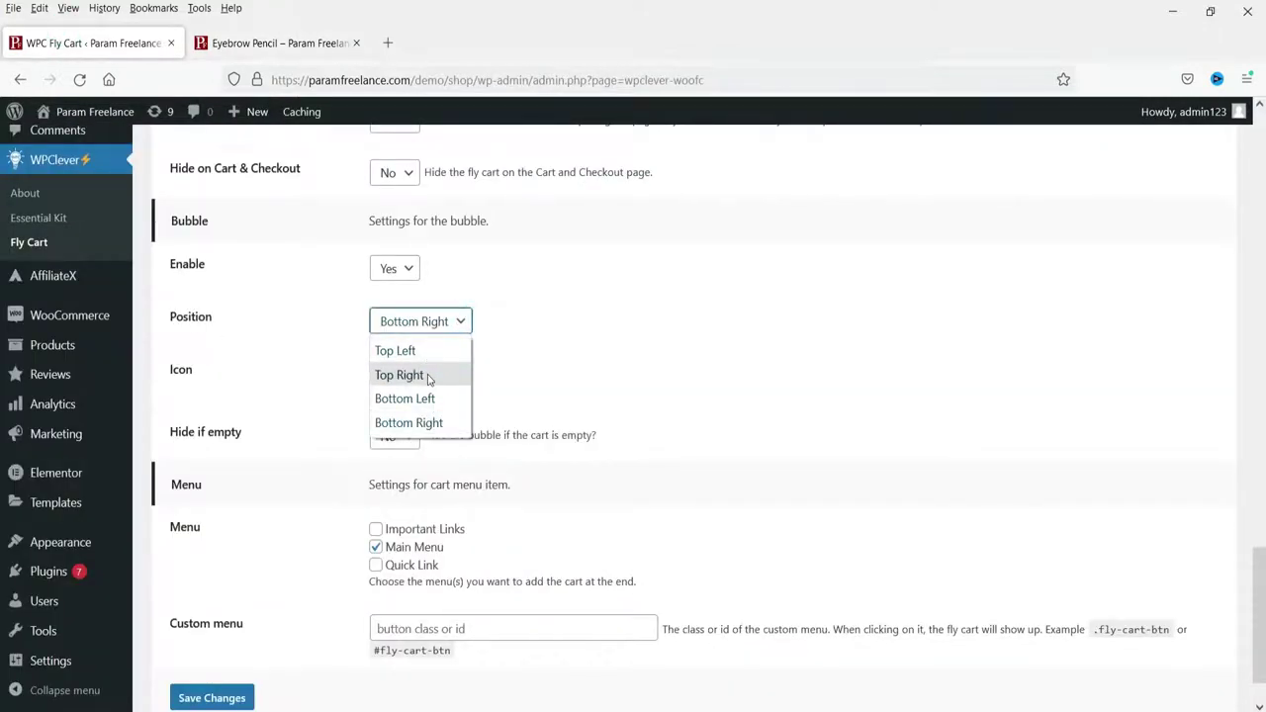
left_click(740, 321)
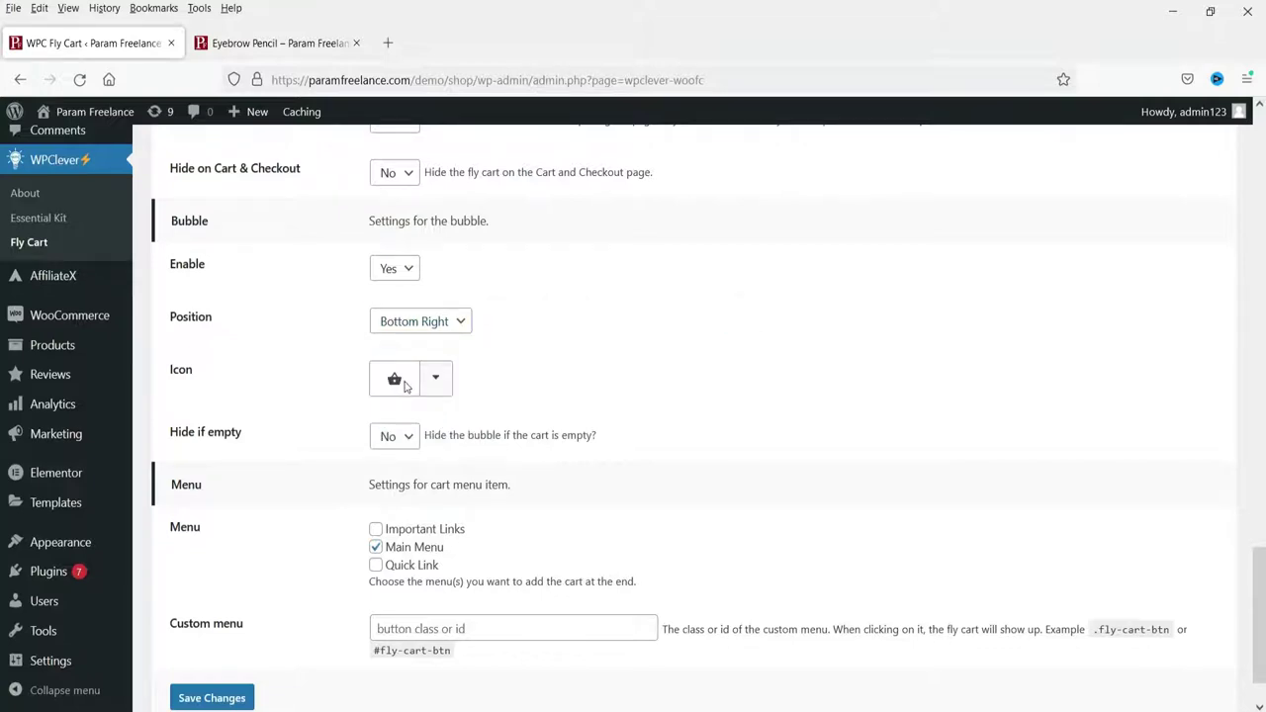
left_click(437, 378)
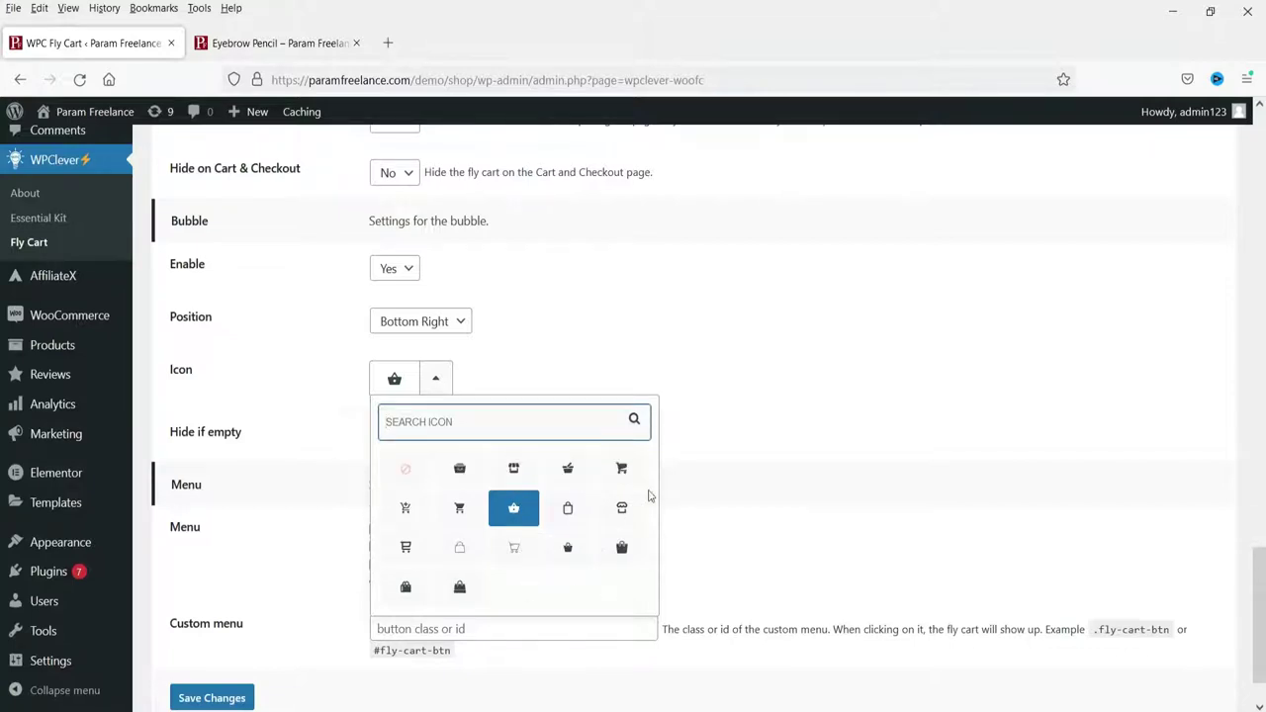
left_click(932, 325)
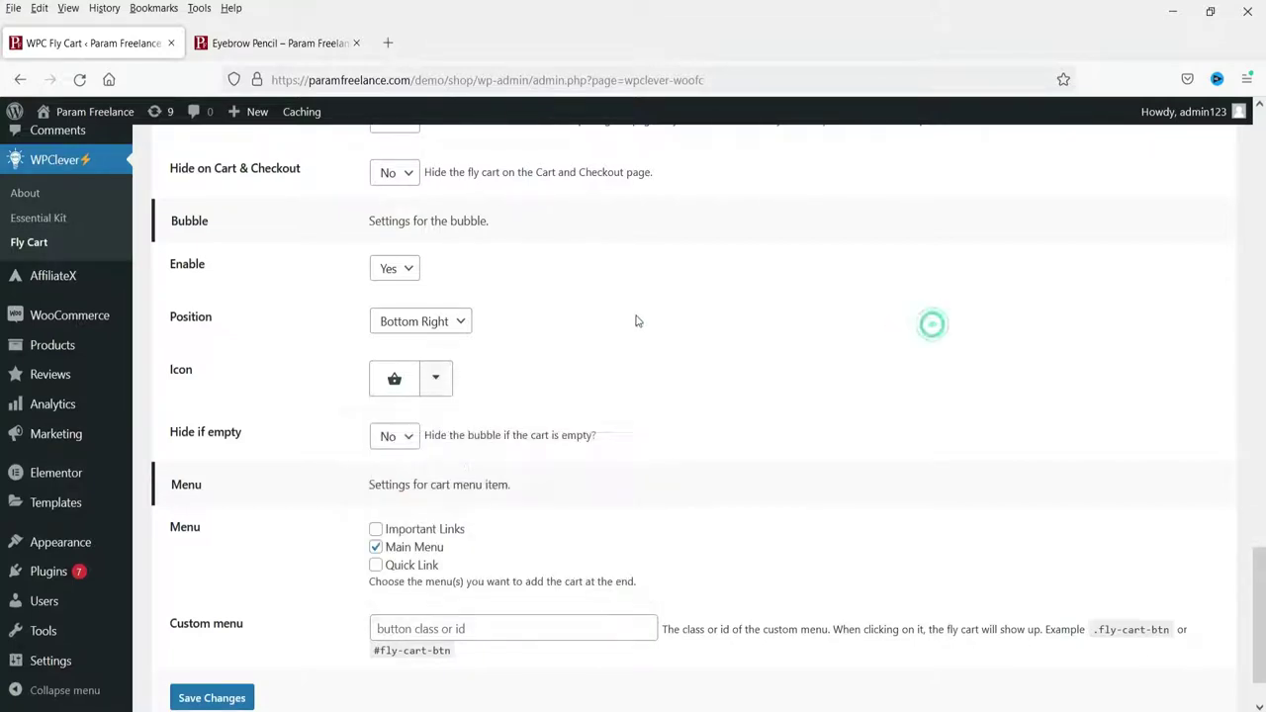
scroll(447, 307, "down", 1)
left_click(413, 371)
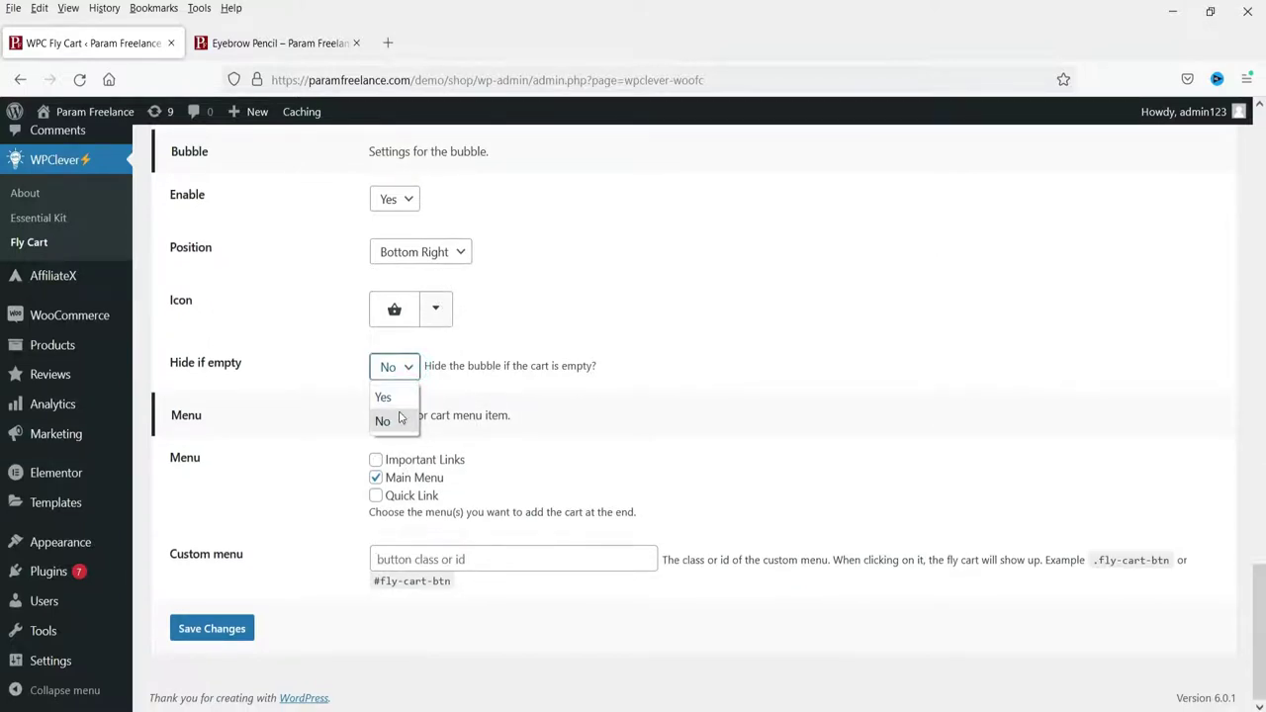
left_click(400, 414)
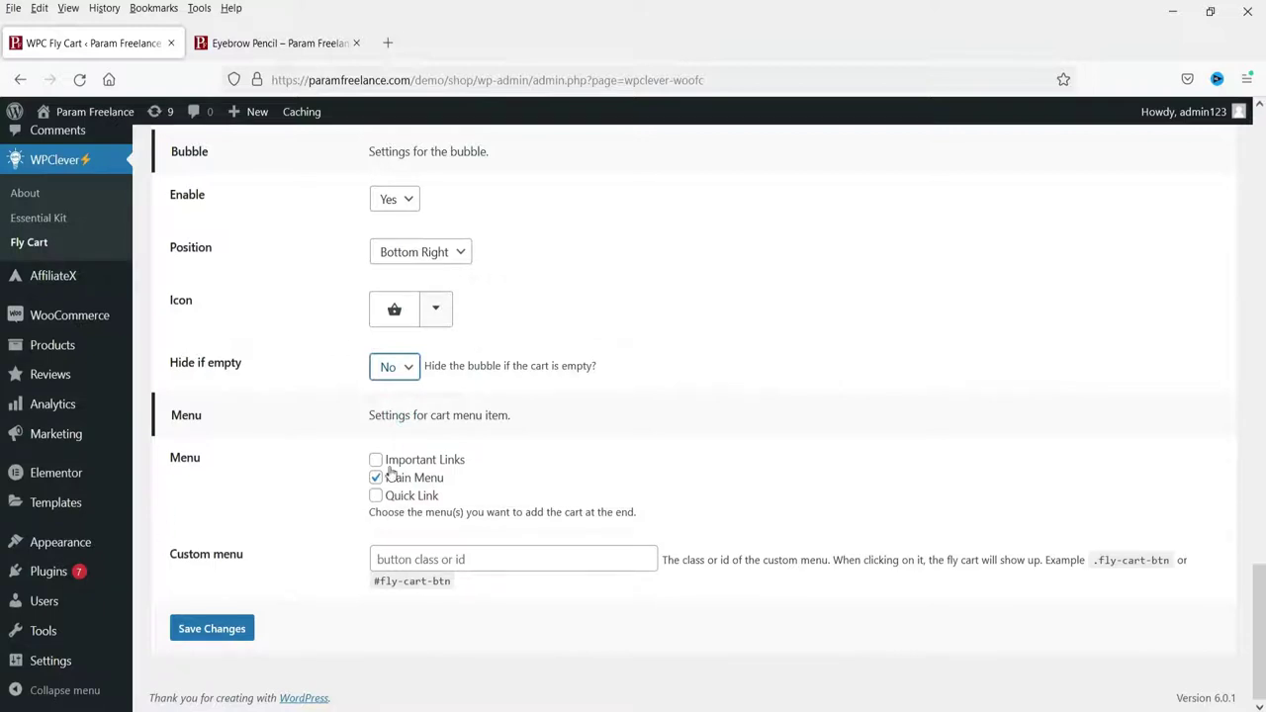
left_click(267, 42)
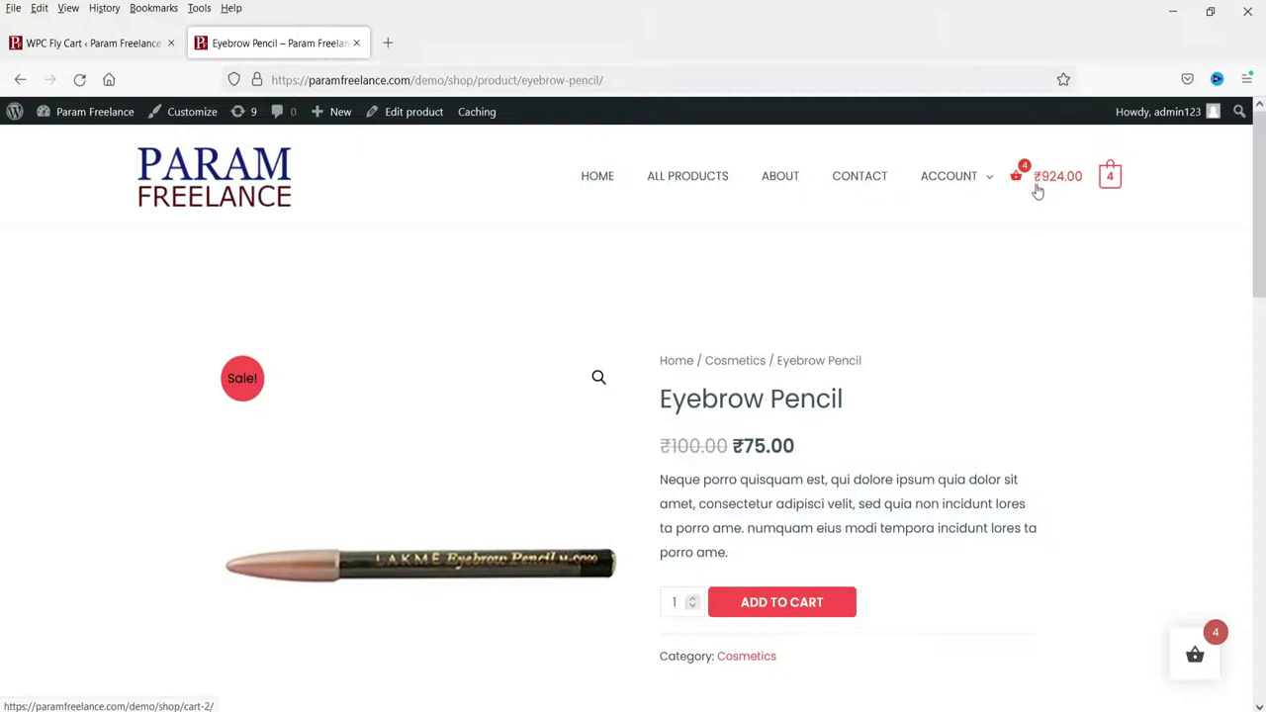
mouse_move(1108, 180)
left_click(59, 43)
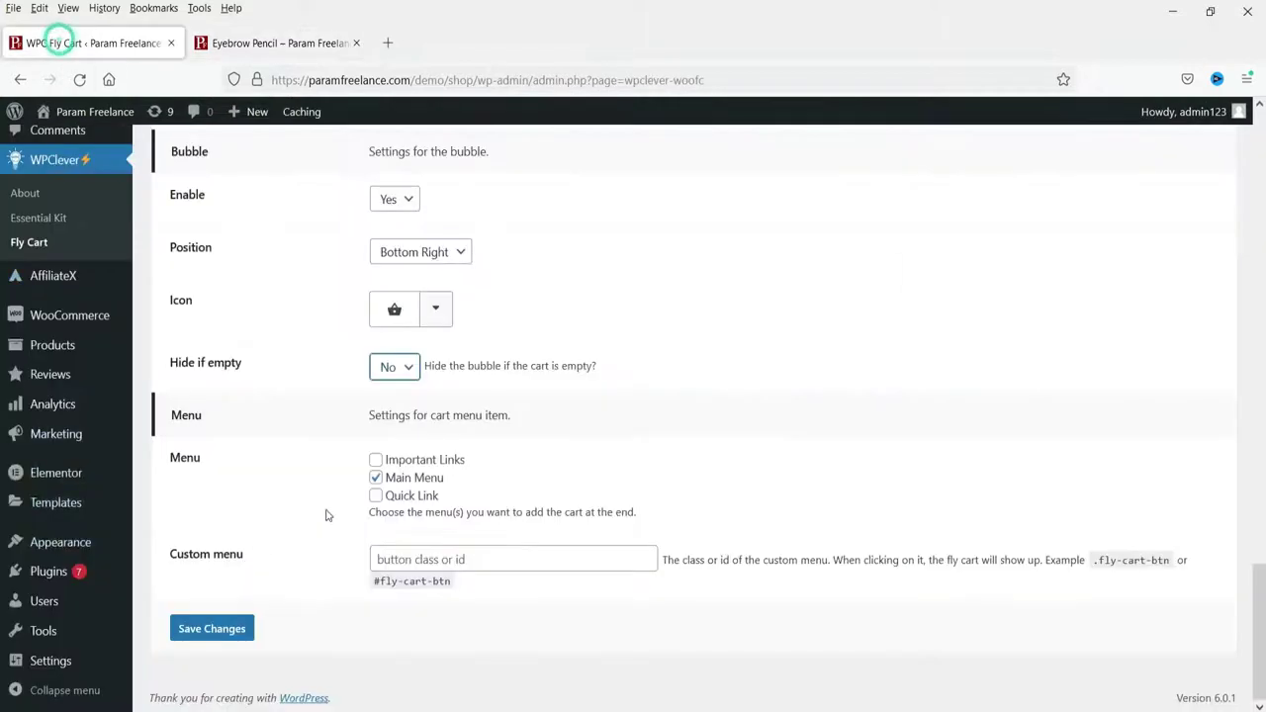
Step: Uncheck Main Menu, save the Fly Cart settings, and open the All Products shop page
left_click(376, 480)
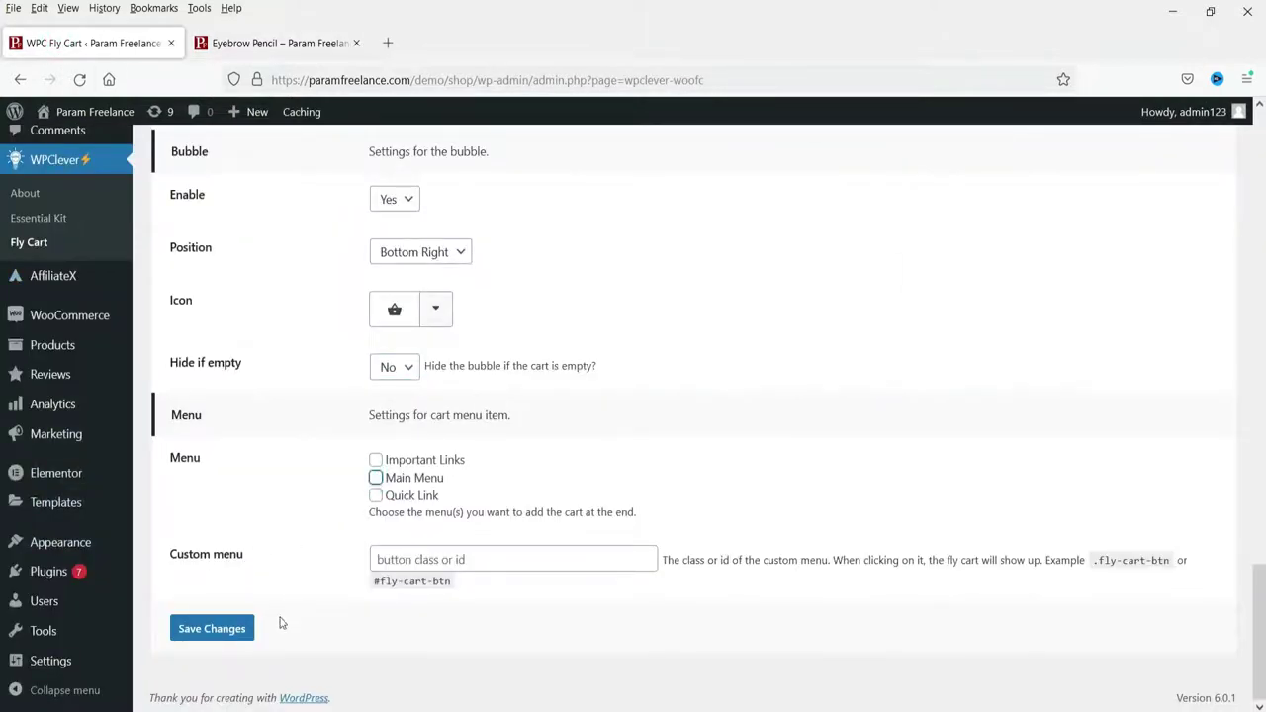
left_click(233, 631)
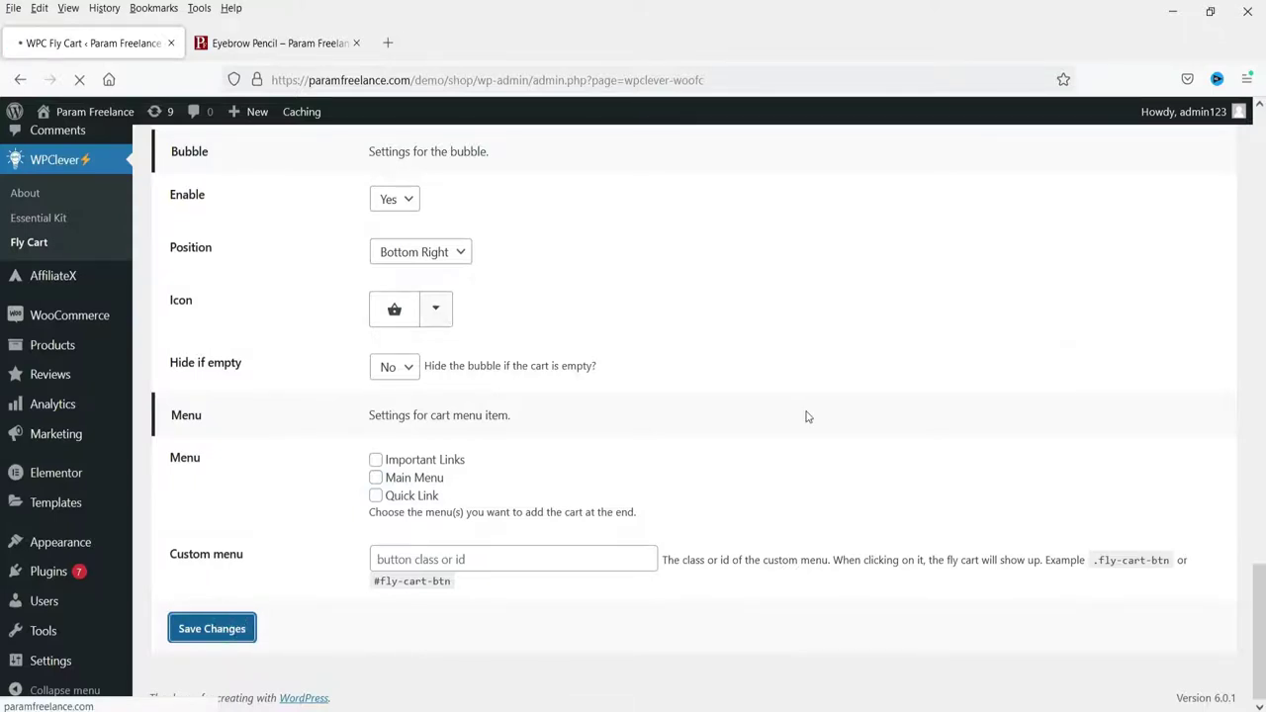
left_click(267, 42)
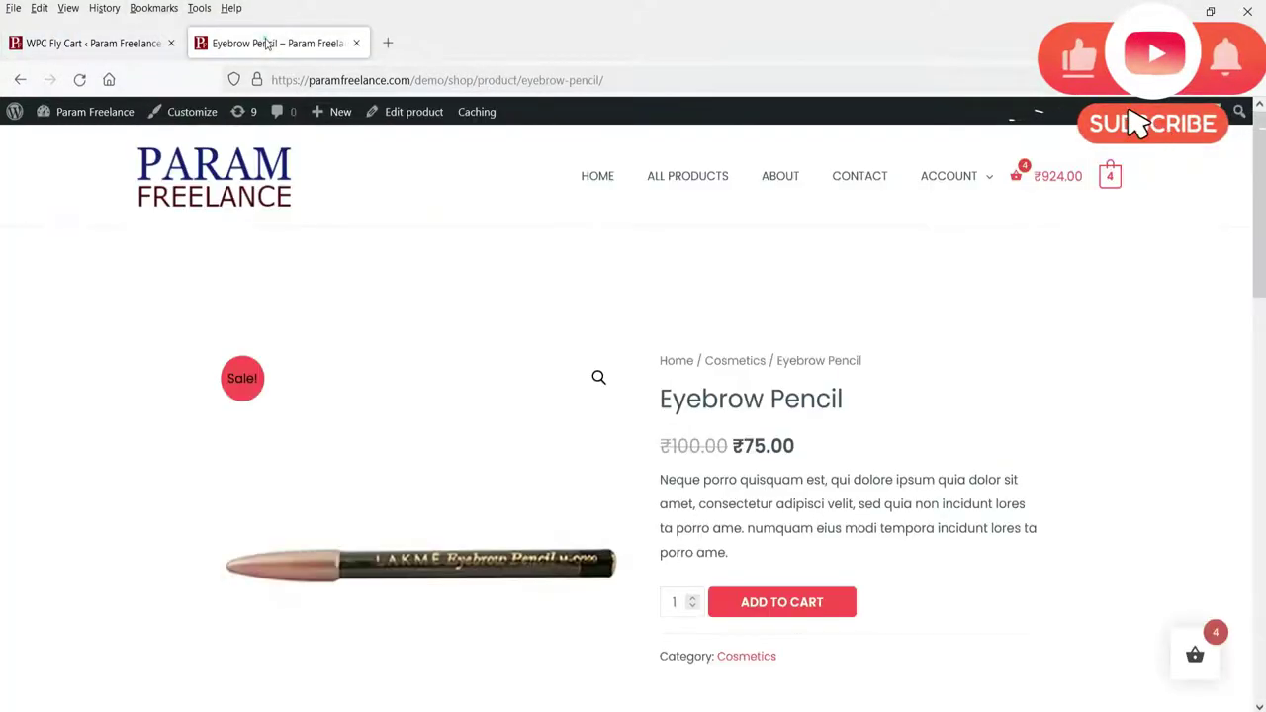
left_click(690, 180)
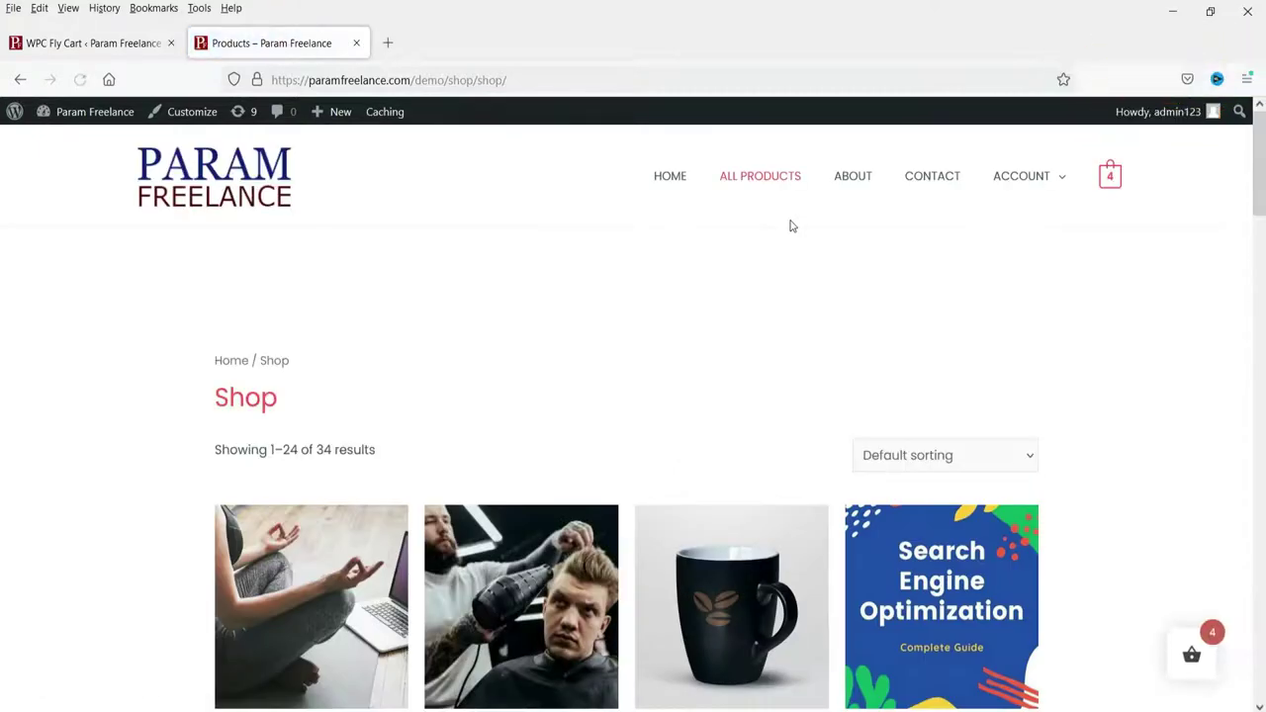
mouse_move(1060, 188)
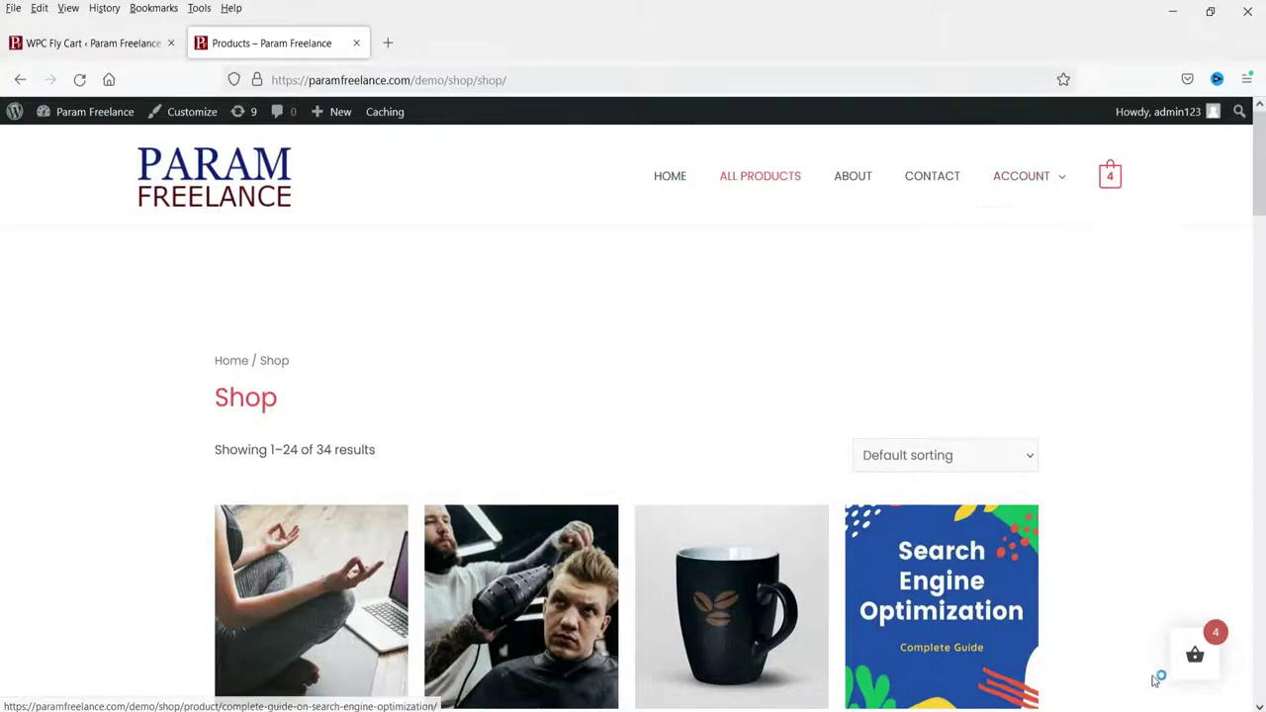
Step: Open and close the cart side panel, then add another shop product to the cart
left_click(1189, 657)
mouse_move(1086, 507)
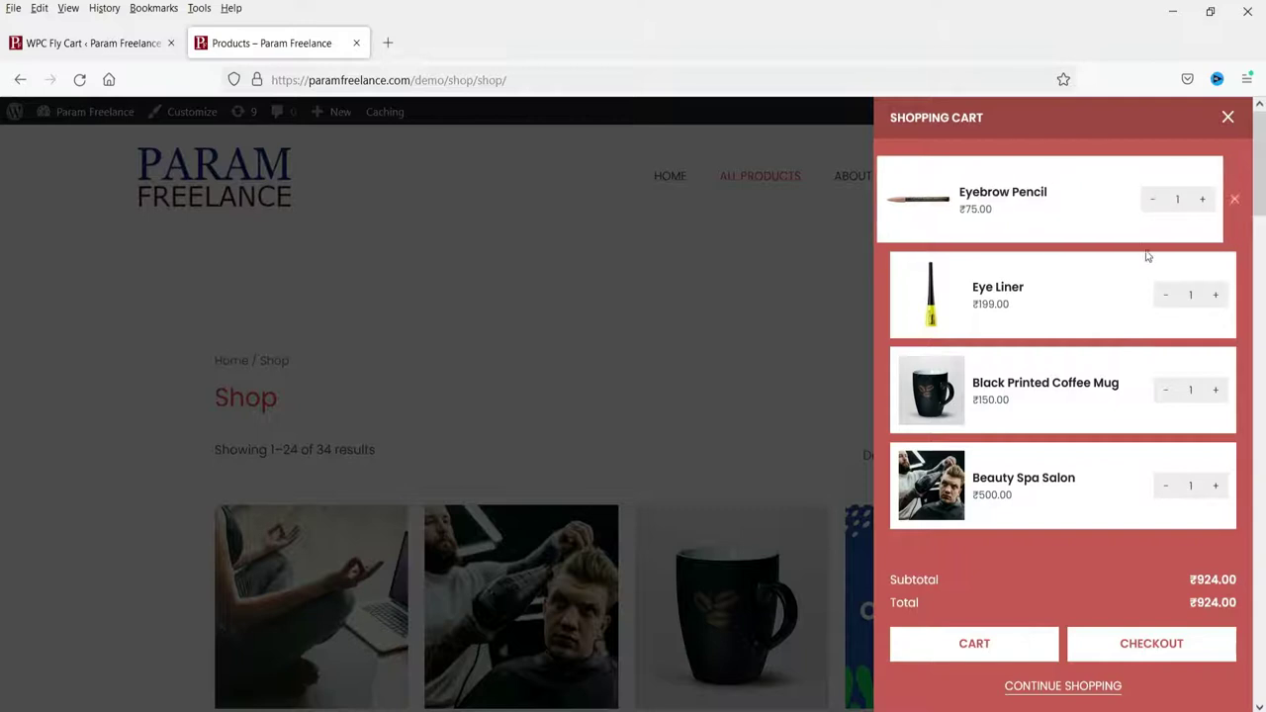
mouse_move(1153, 325)
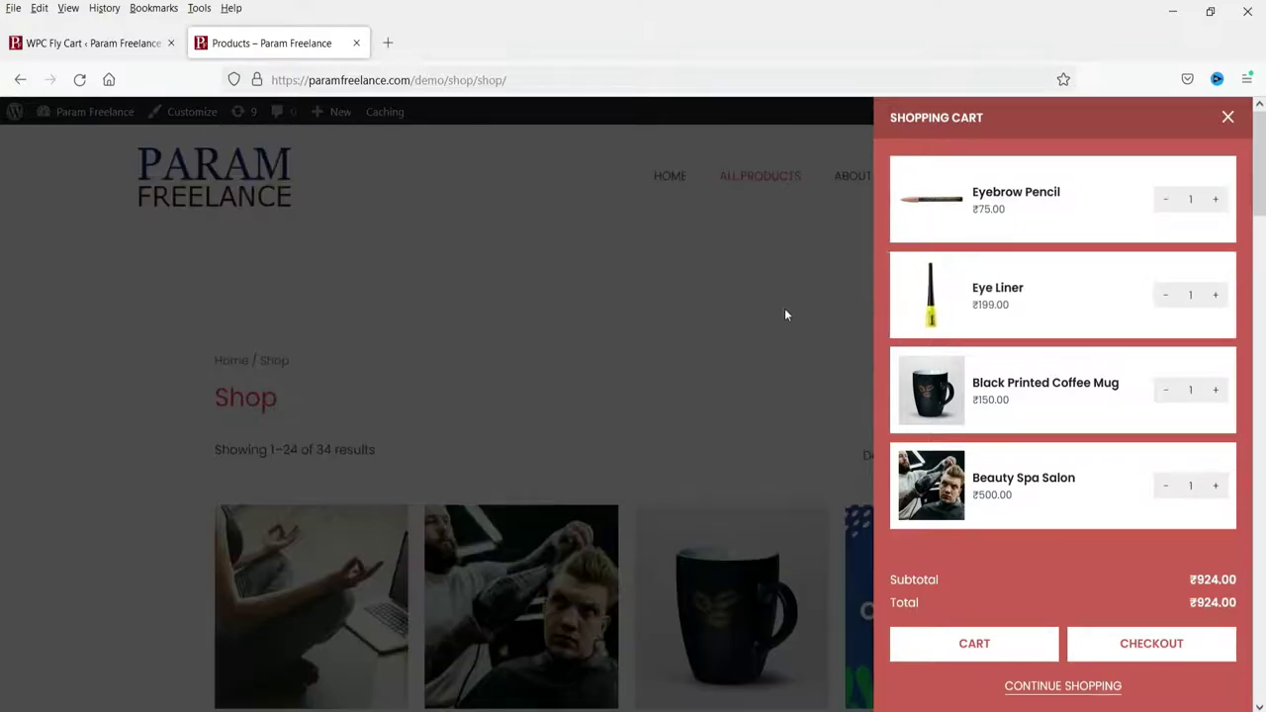
left_click(784, 308)
scroll(890, 272, "down", 5)
left_click(916, 286)
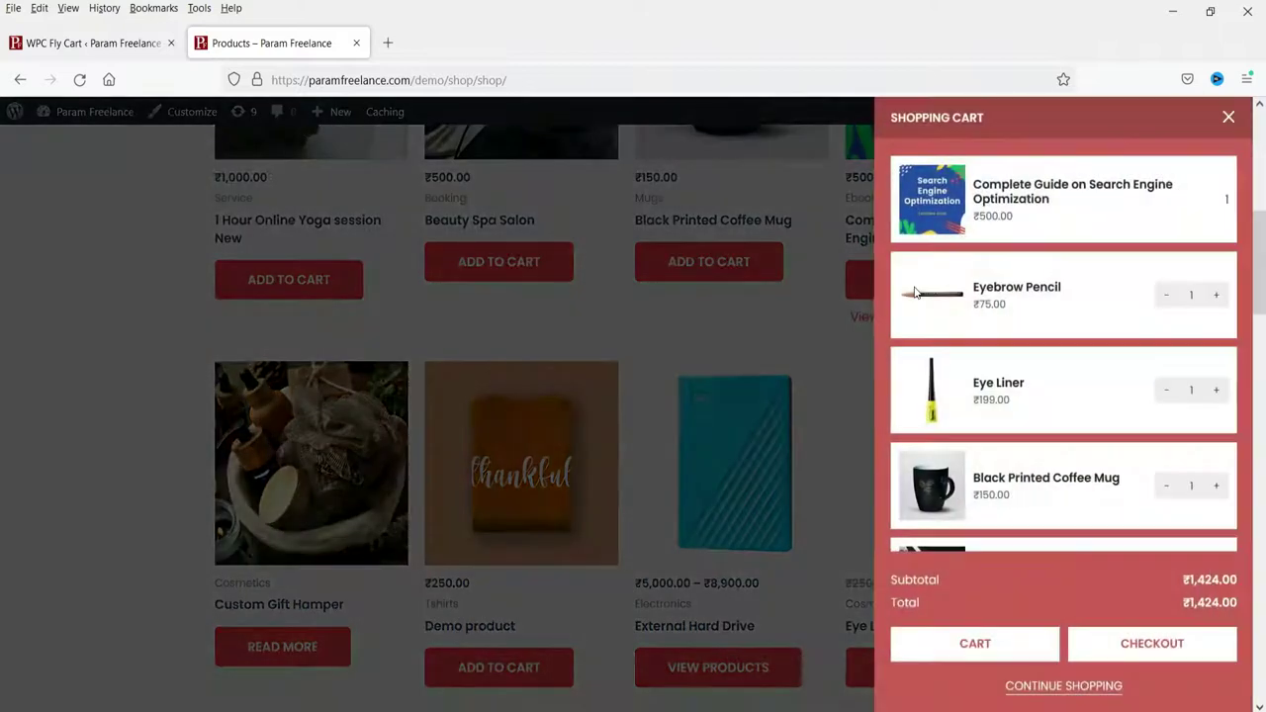
scroll(1029, 296, "down", 2)
mouse_move(1057, 224)
scroll(1078, 289, "up", 1)
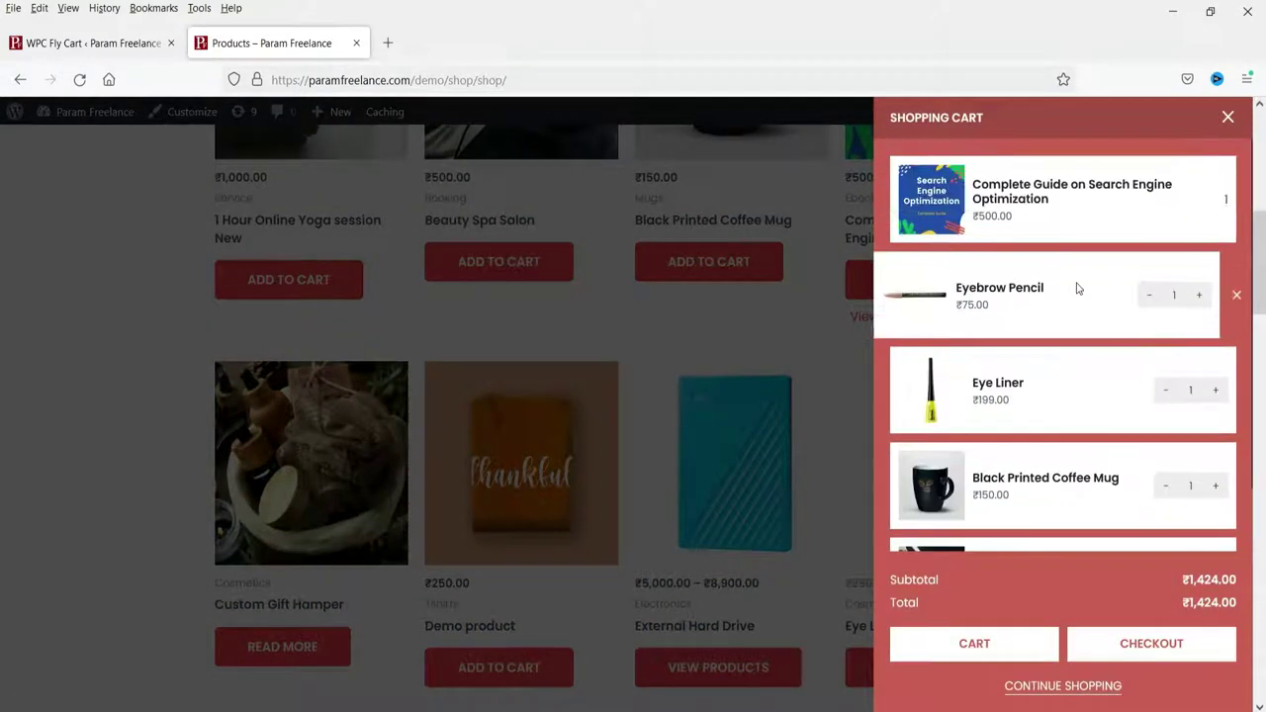
Step: Remove Eyebrow Pencil from the fly cart, close the panel, and return to WPC Fly Cart settings
left_click(1236, 296)
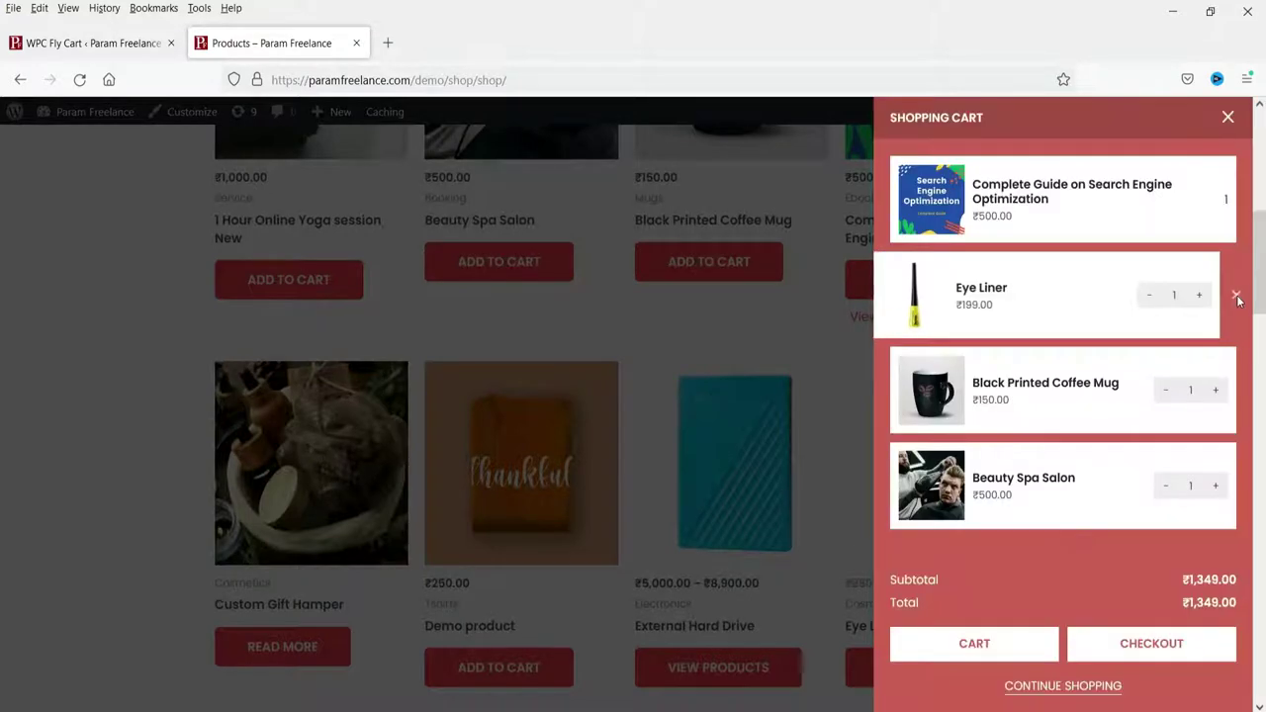
left_click(1228, 117)
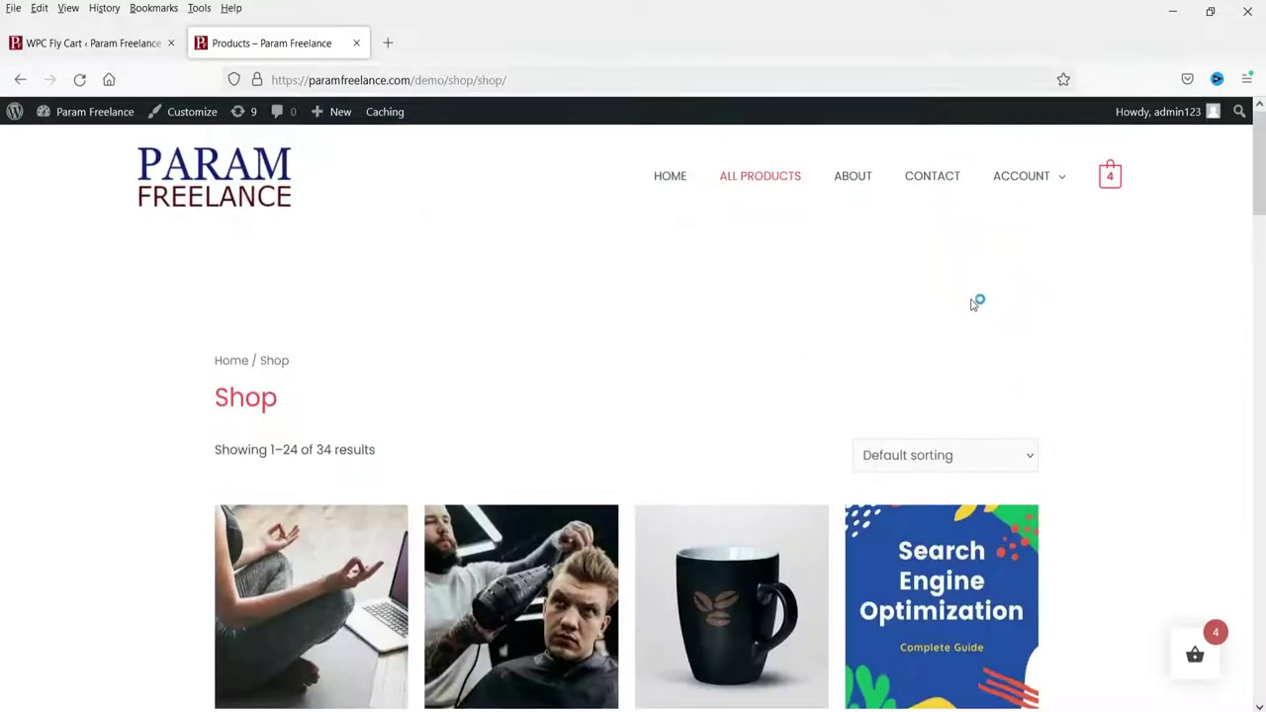
left_click(62, 43)
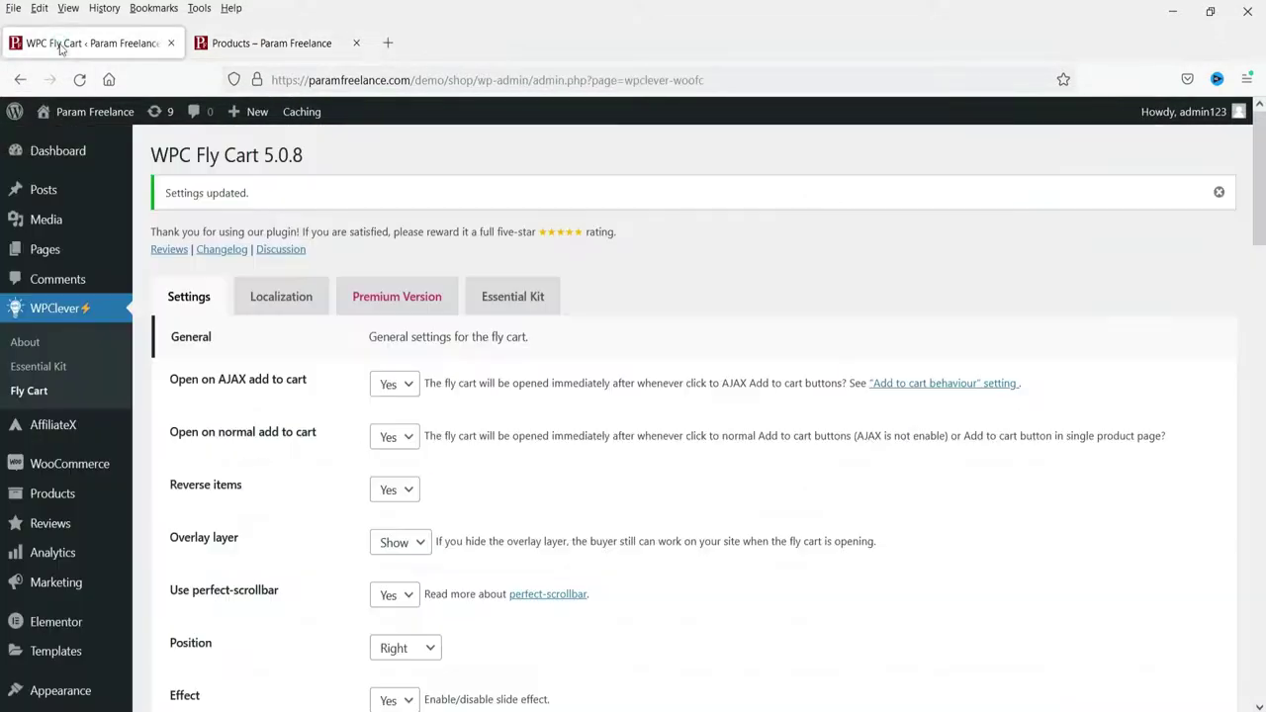
scroll(688, 259, "down", 5)
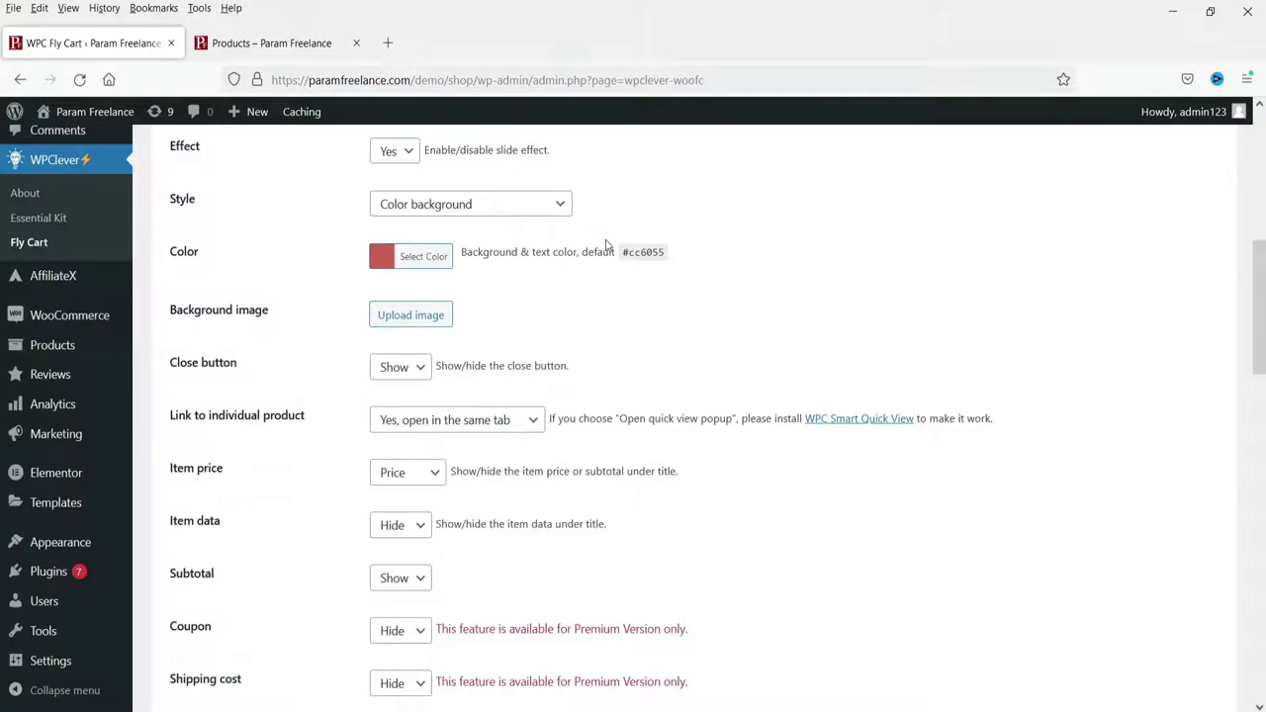
Step: Deactivate WPC Fly Cart for WooCommerce from the Installed Plugins list
left_click(47, 572)
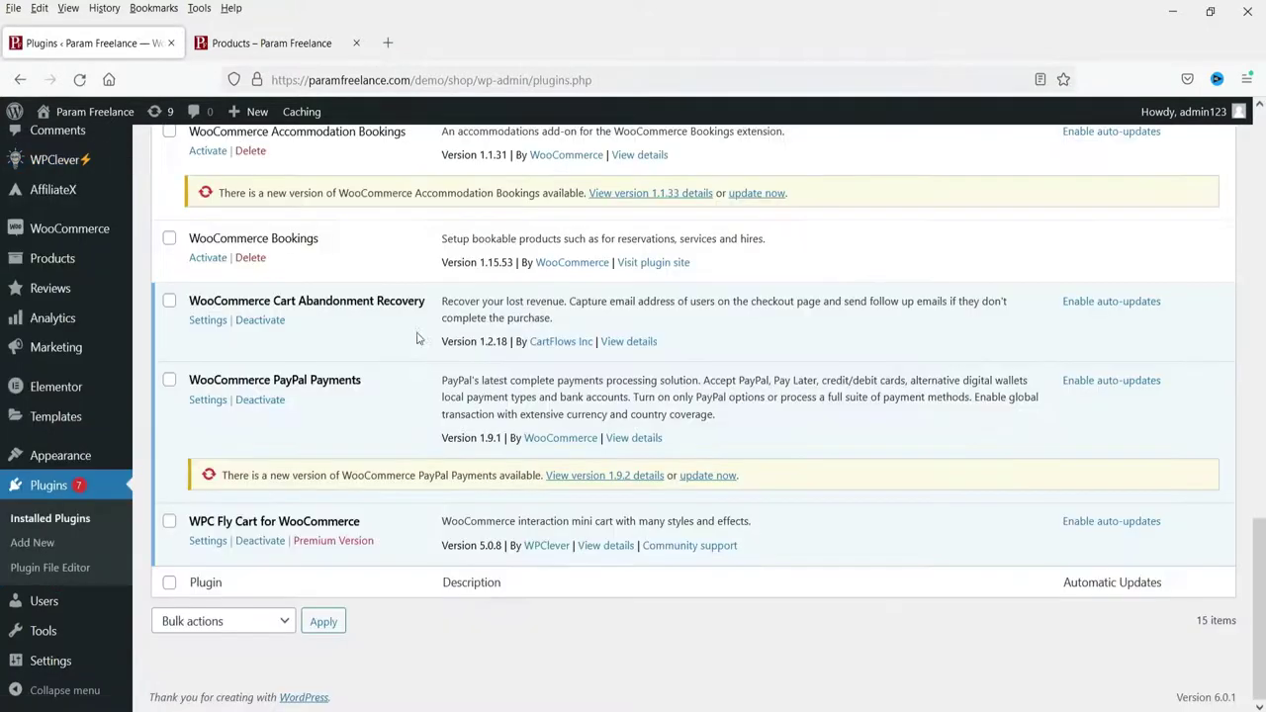
left_click(258, 543)
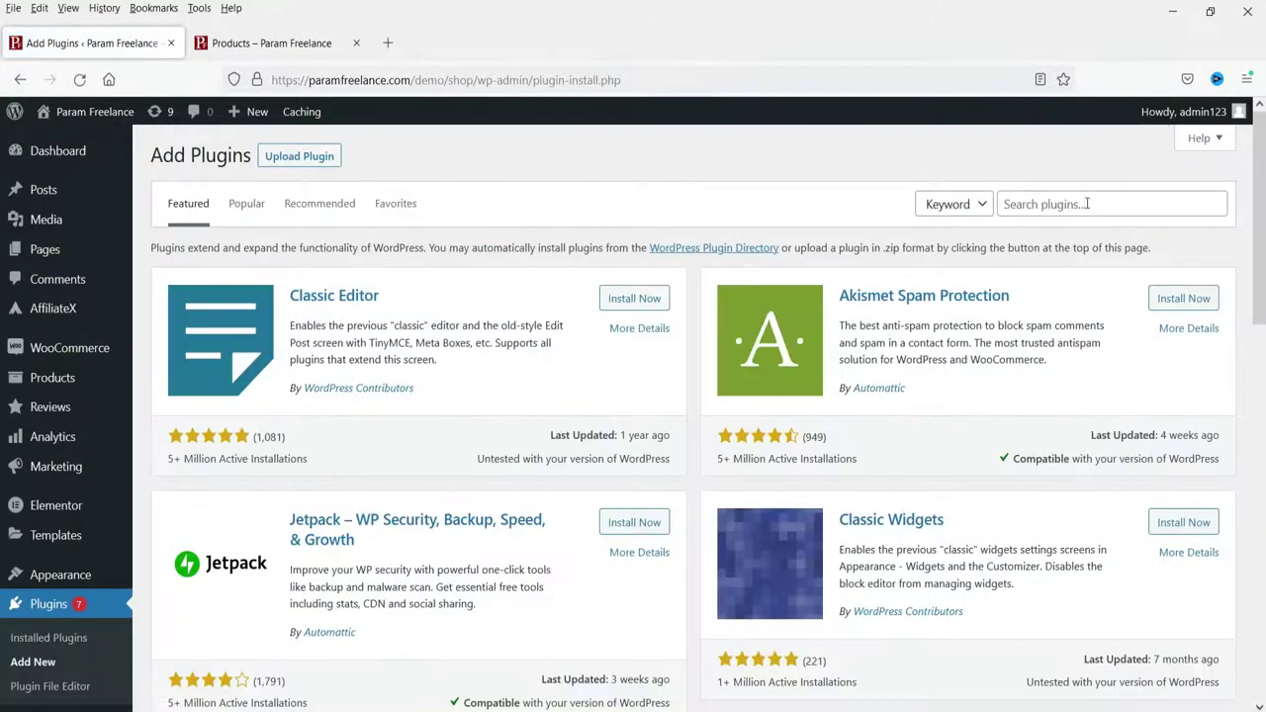
Step: Search Add New for 'fly cart for woocommerce' and install XT Floating Cart for WooCommerce
left_click(1078, 203)
type("fly cart")
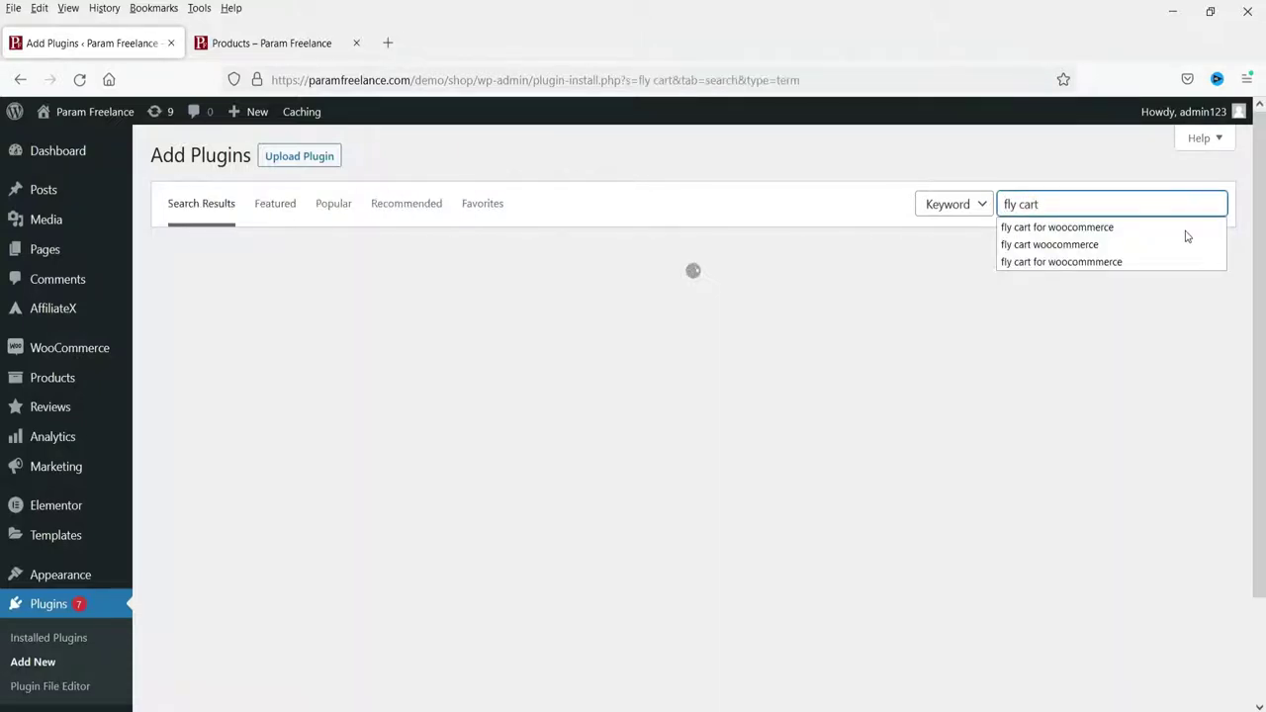
left_click(1189, 232)
scroll(1011, 311, "down", 3)
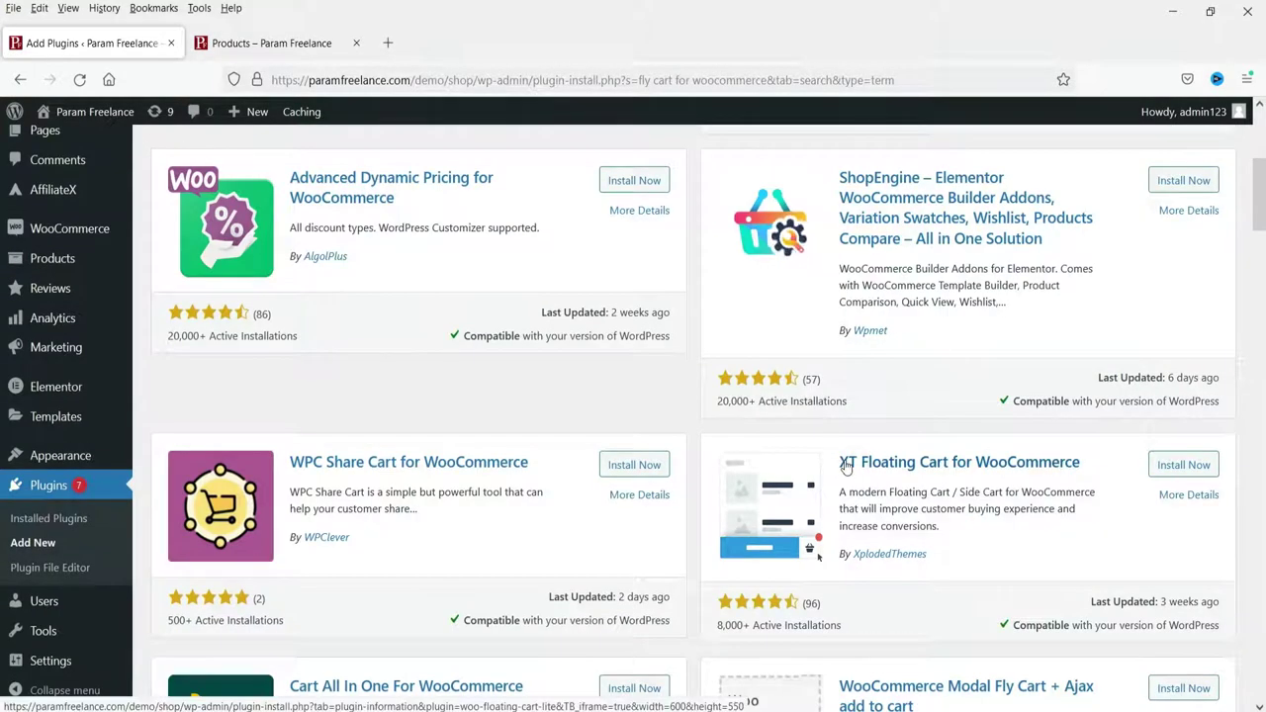
left_click(1177, 468)
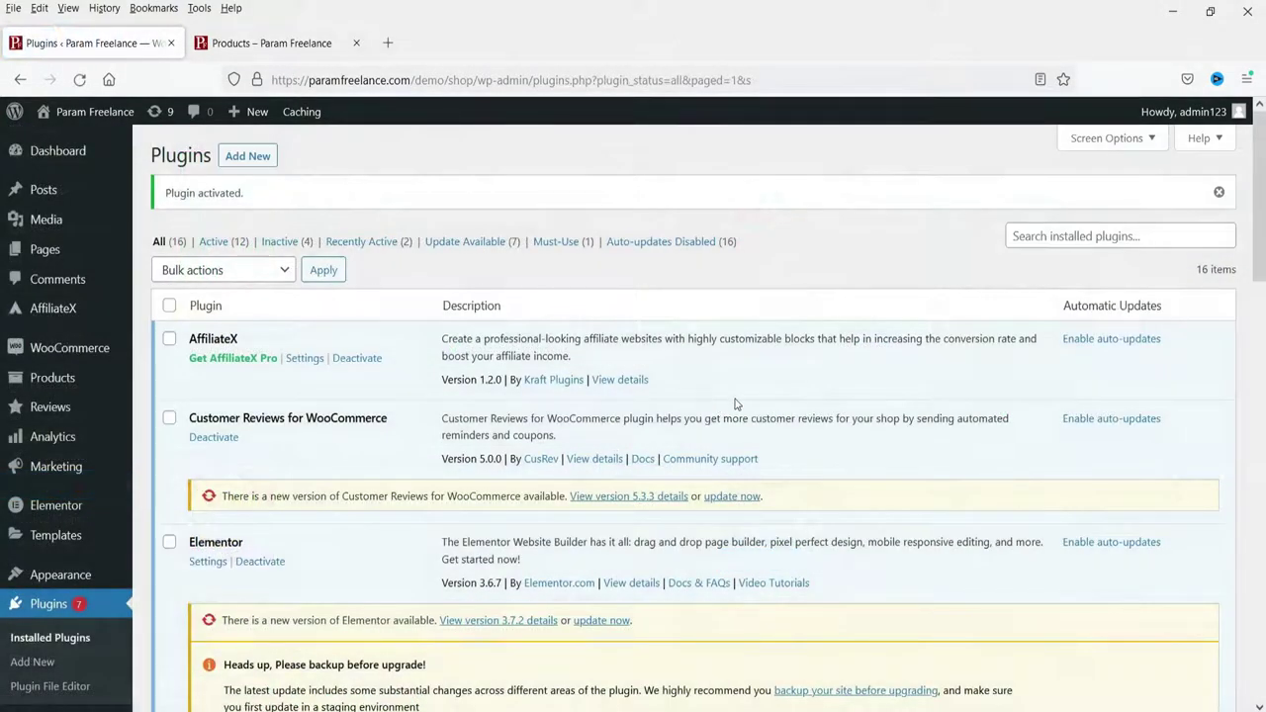
Step: Purge all cached pages via the Caching menu on the shop tab
left_click(254, 44)
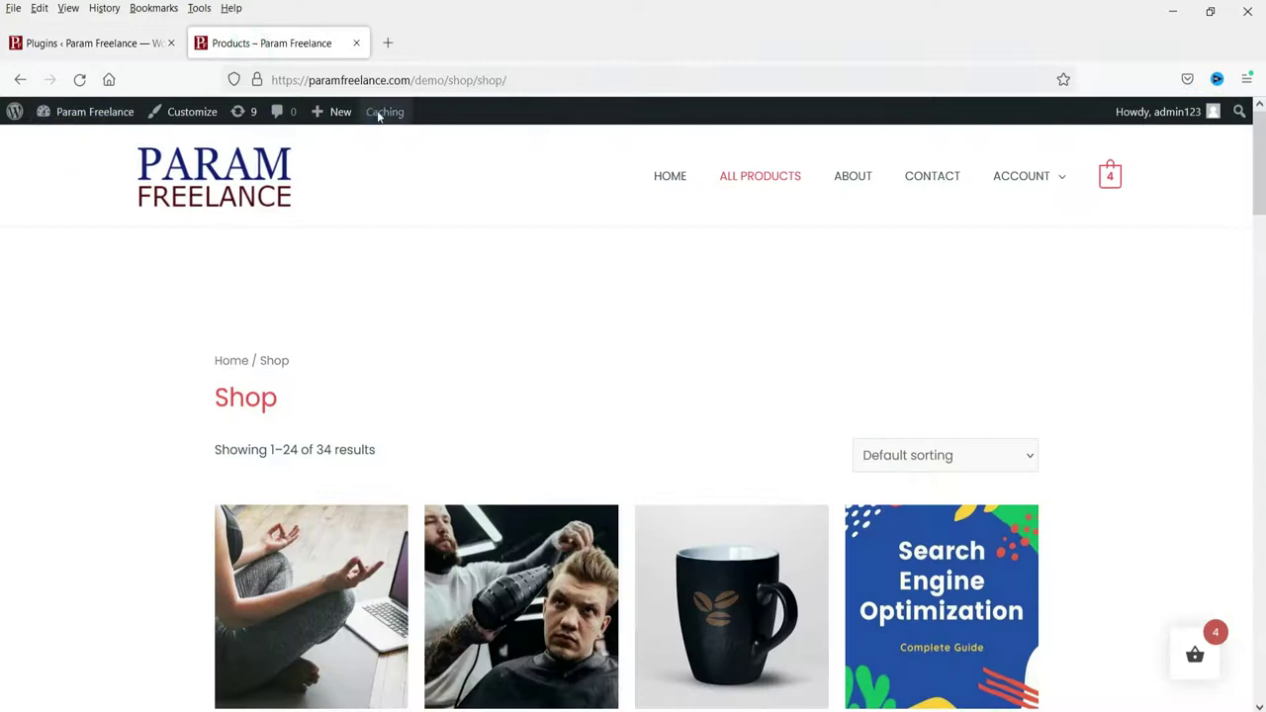
mouse_move(384, 115)
left_click(386, 146)
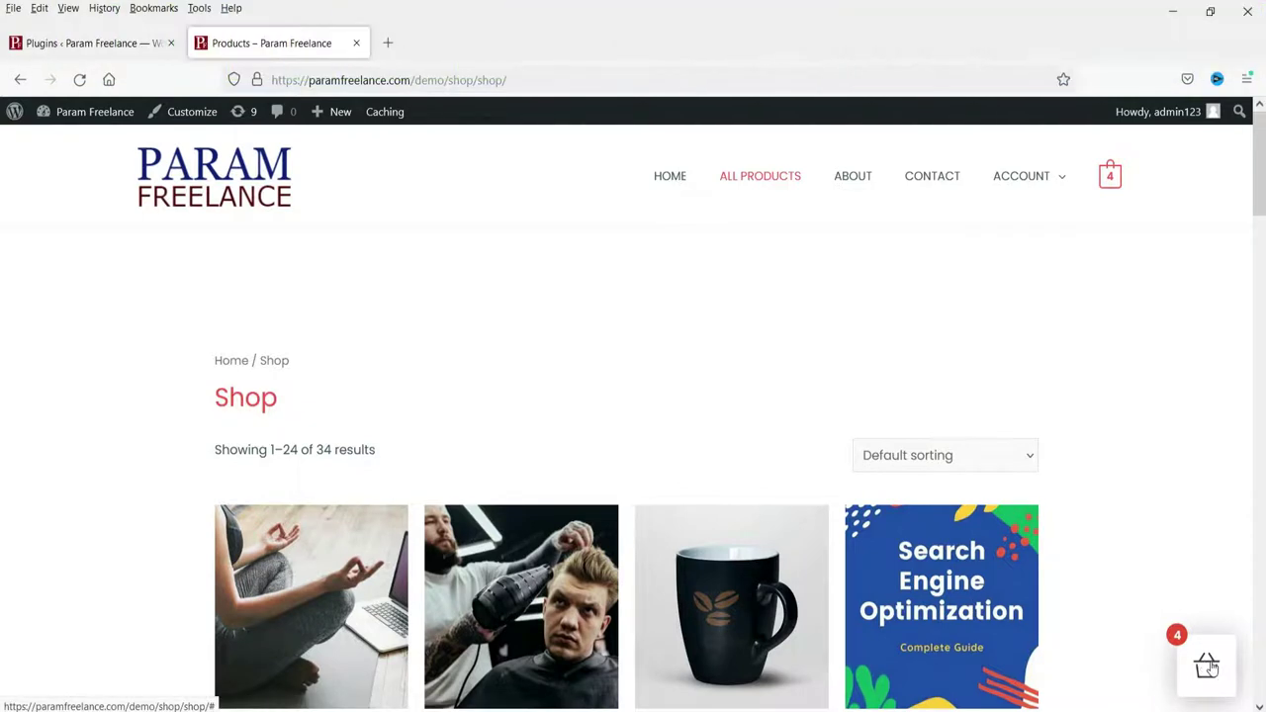
Step: Remove Beauty Spa Salon, Black Printed Coffee Mug, Eye Liner and the SEO ebook from the floating cart
left_click(1209, 667)
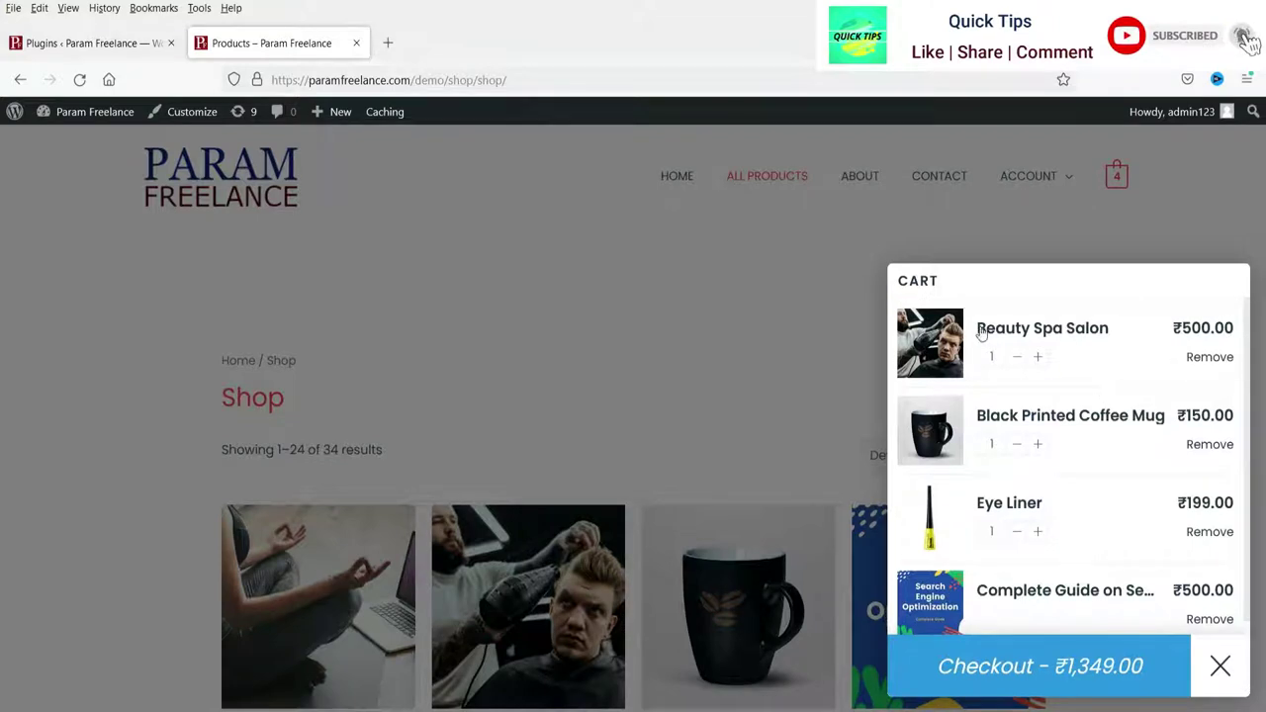
scroll(1080, 435, "down", 1)
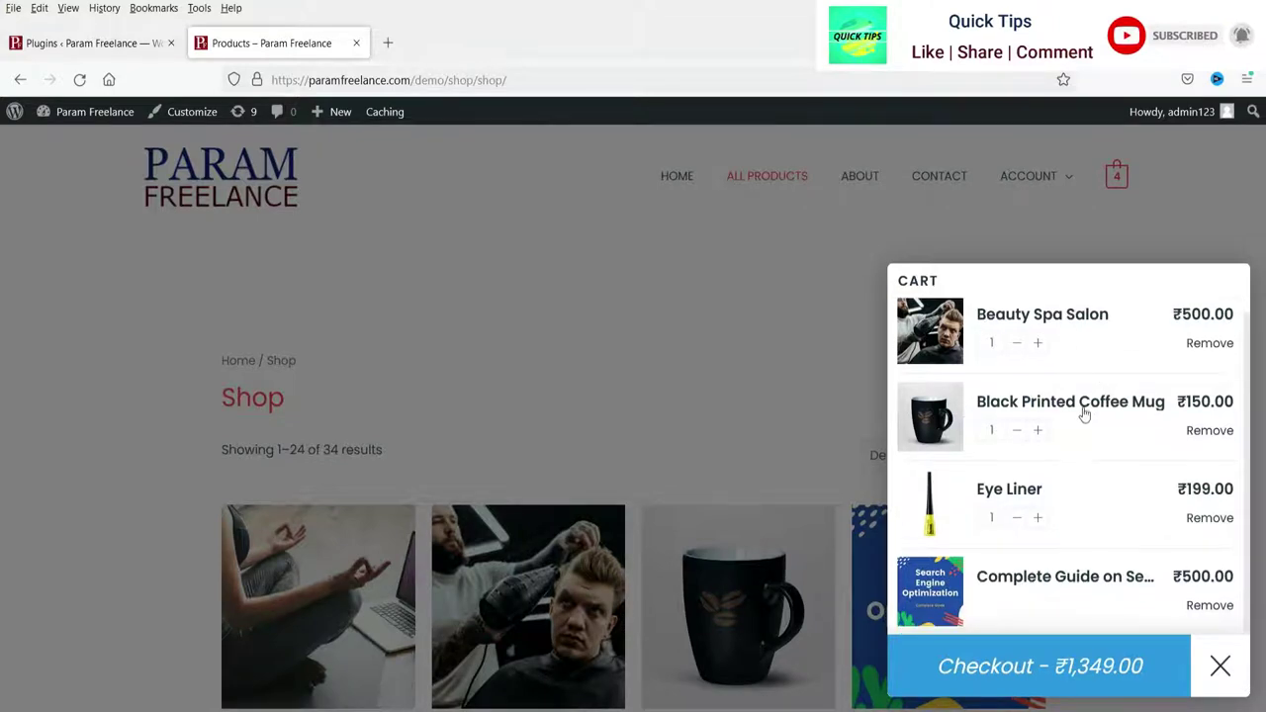
left_click(1203, 343)
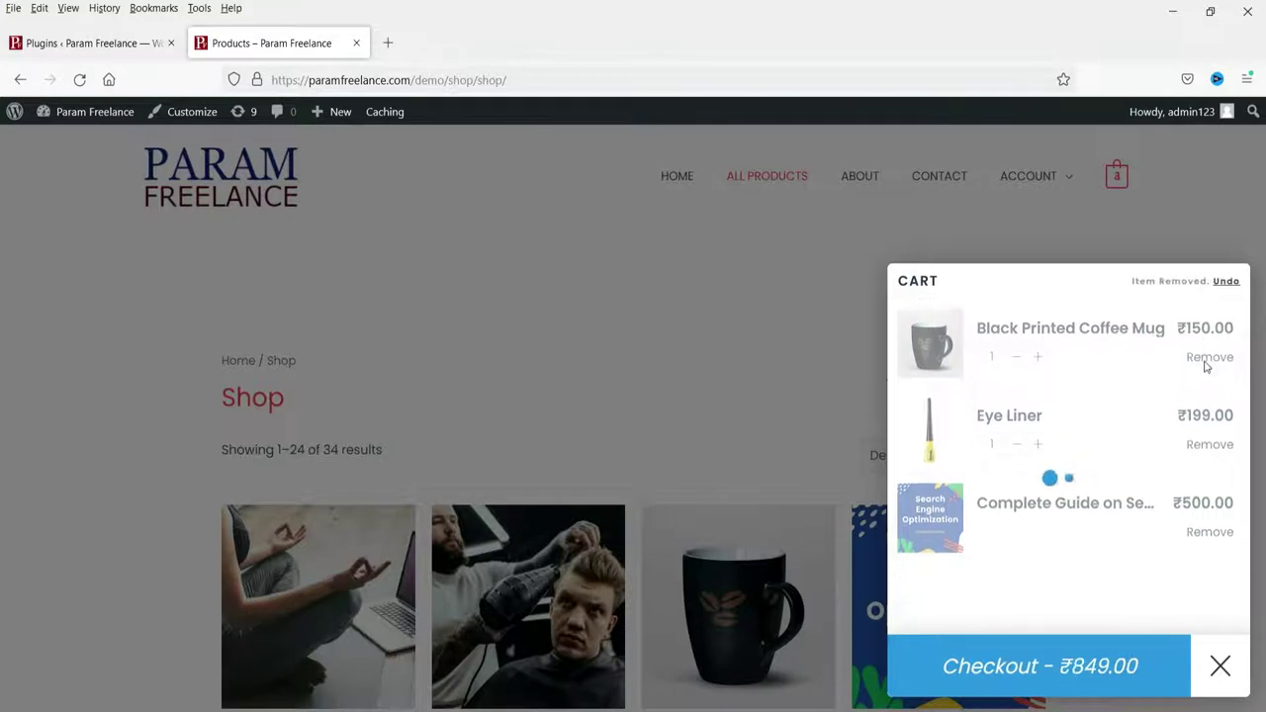
left_click(1207, 359)
left_click(1209, 358)
left_click(1211, 359)
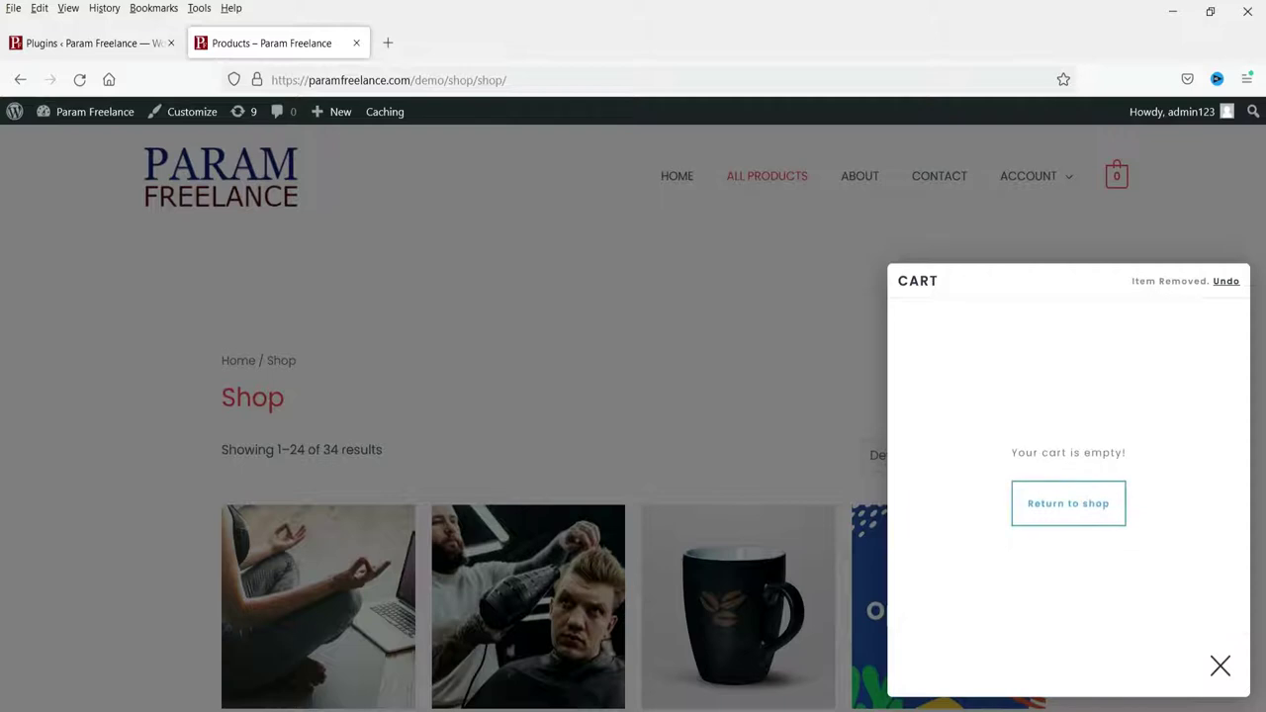
left_click(1221, 678)
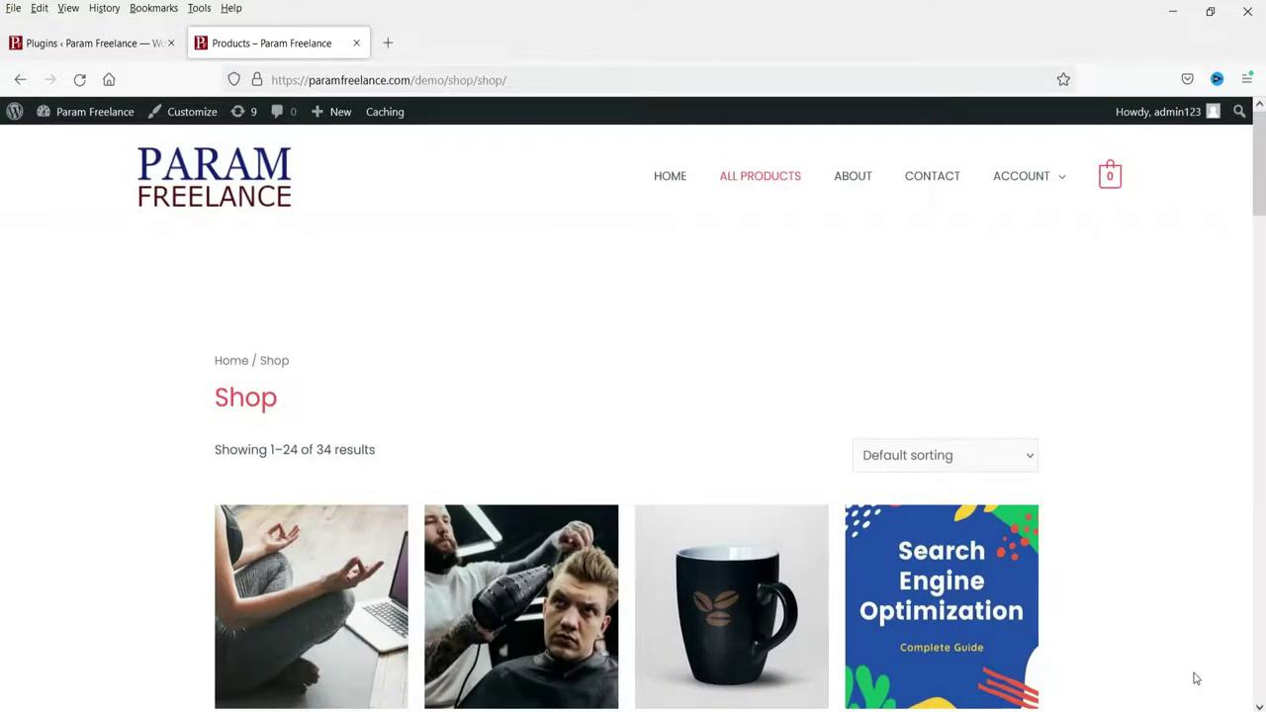
Step: Open XT Plugins > Floating Cart from the Plugins page and enter its General section
left_click(45, 43)
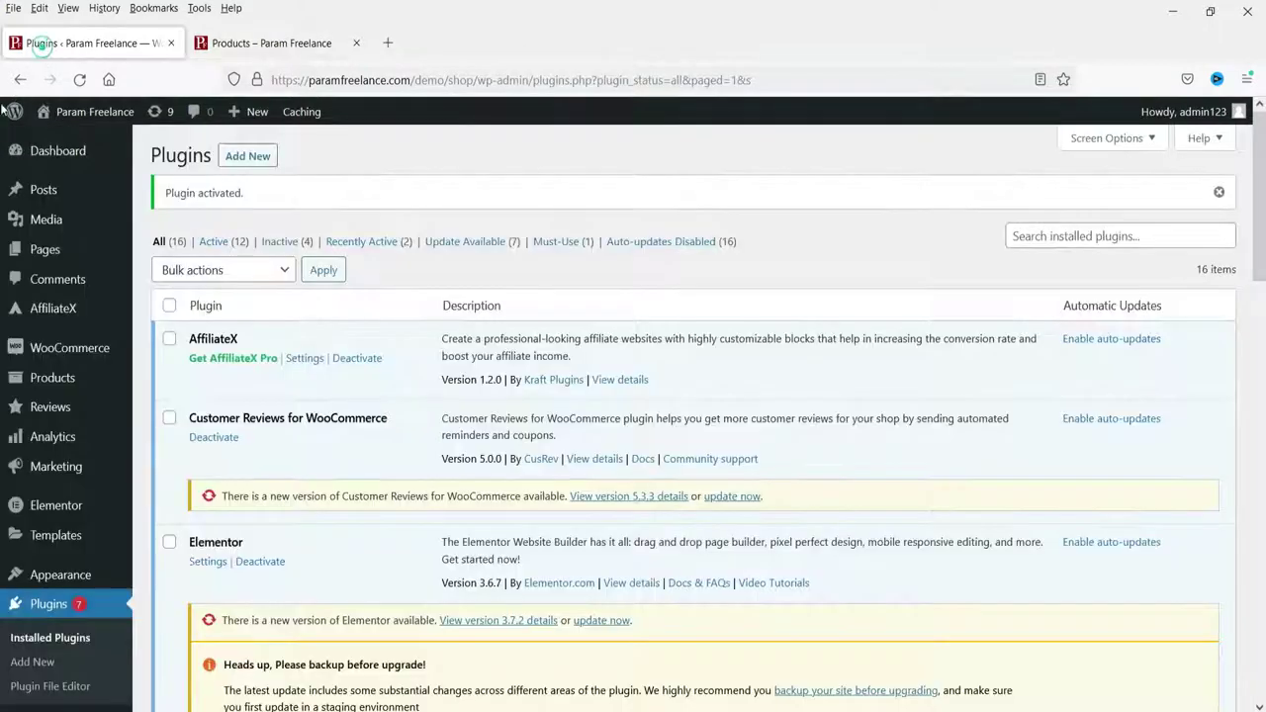
scroll(118, 251, "down", 4)
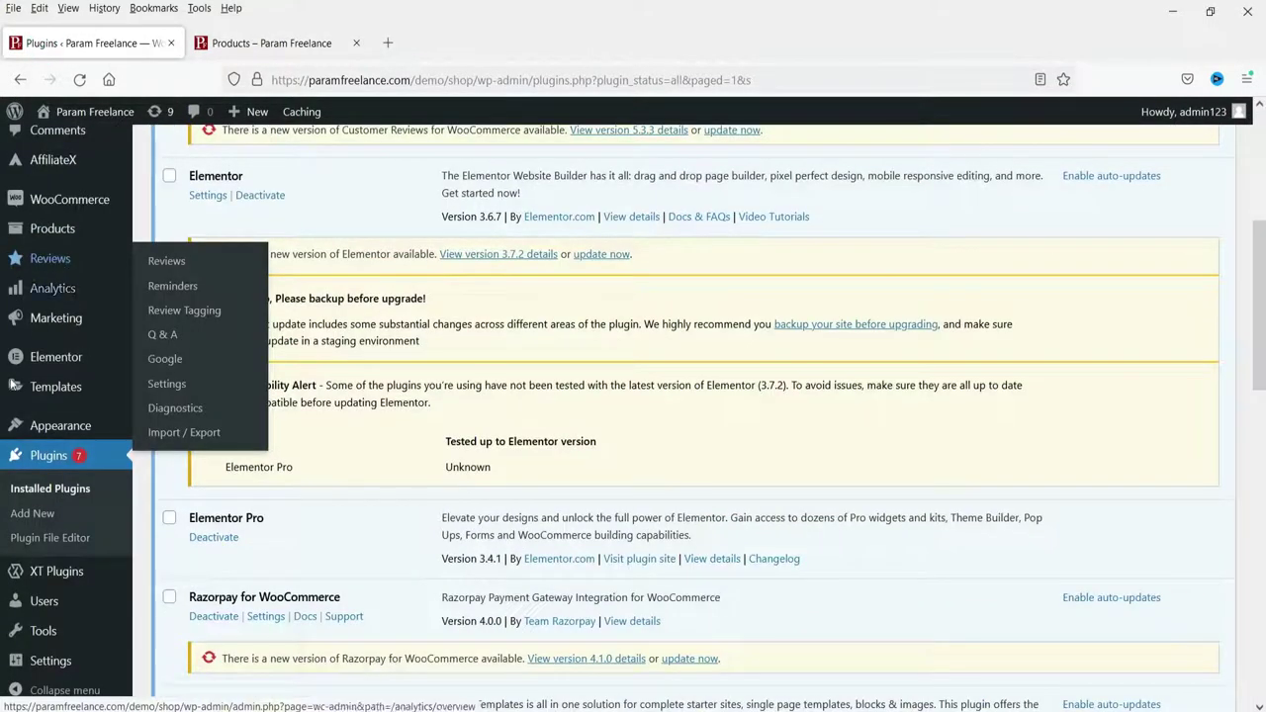
mouse_move(40, 582)
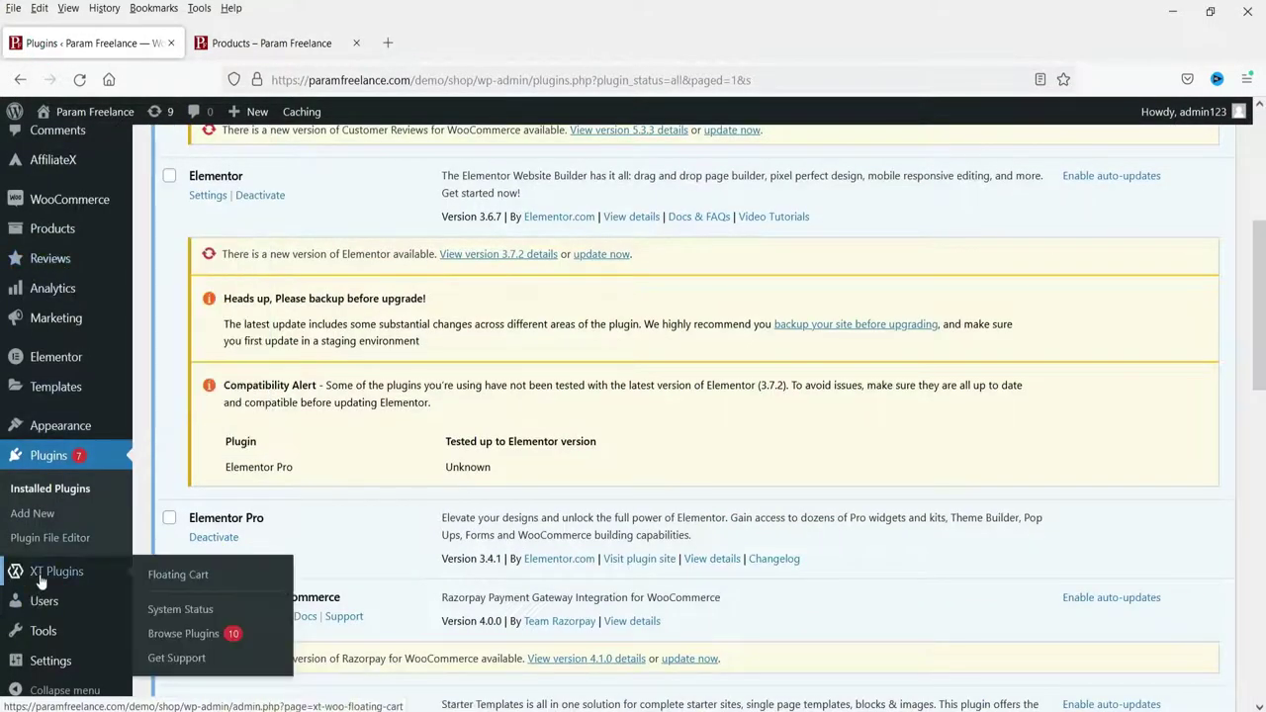
left_click(188, 574)
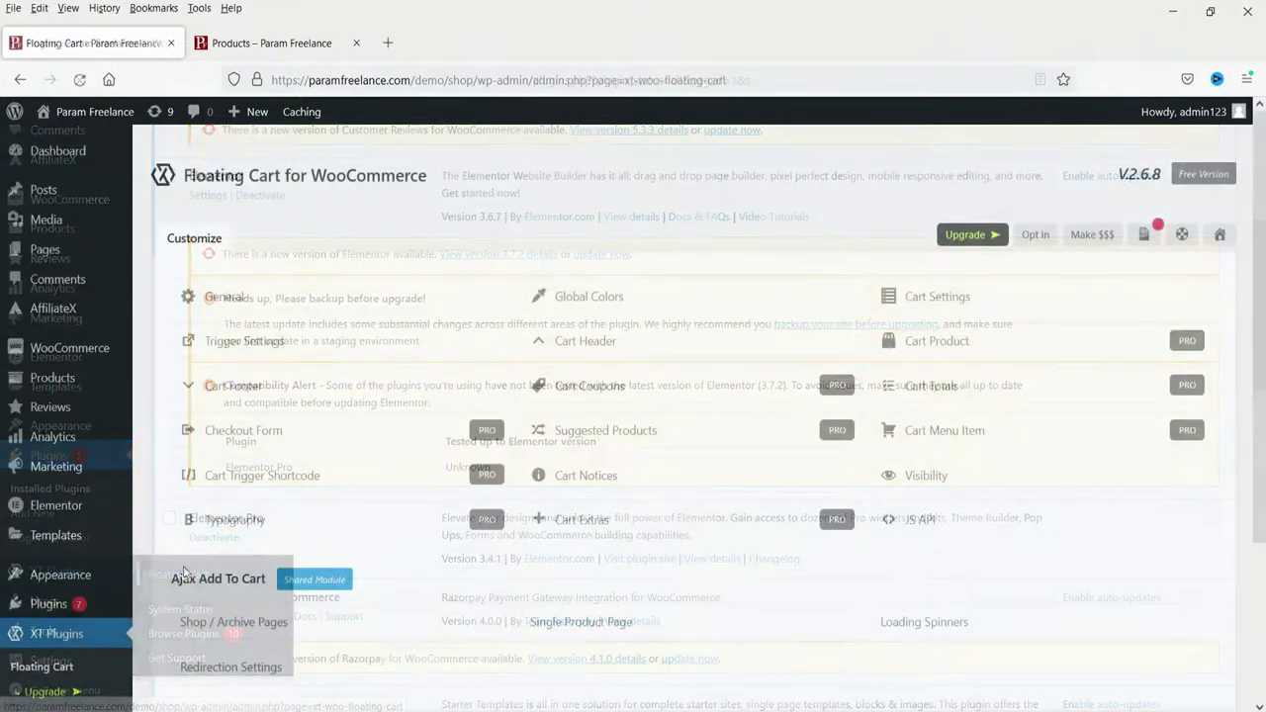
left_click(247, 297)
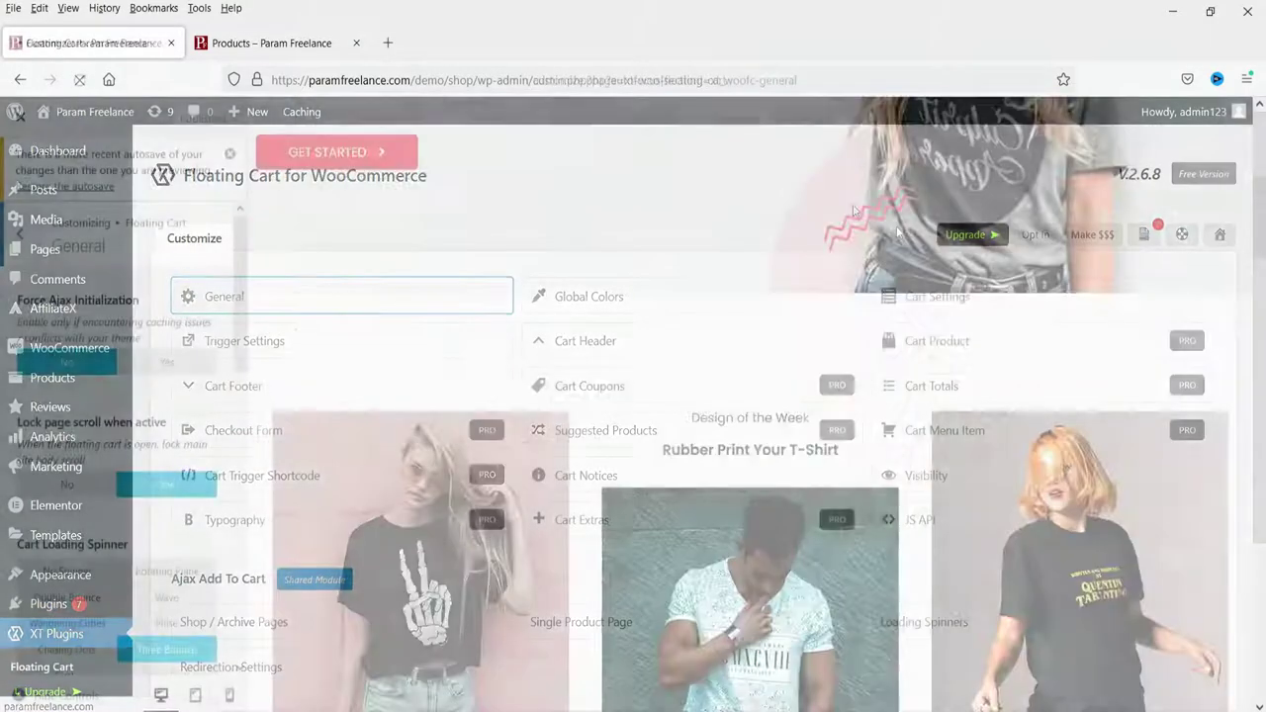
scroll(895, 235, "down", 7)
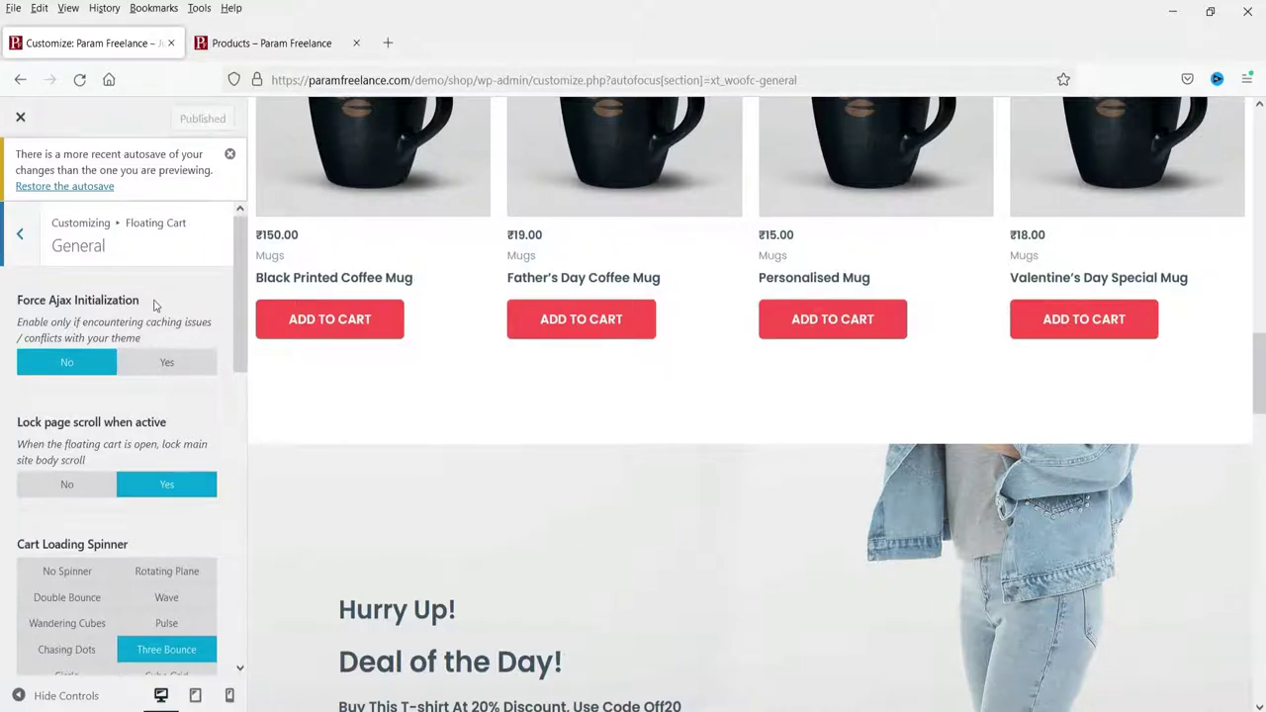
Step: Add the Valentine's Day Special Mug to the cart in the Customizer preview
scroll(154, 307, "down", 2)
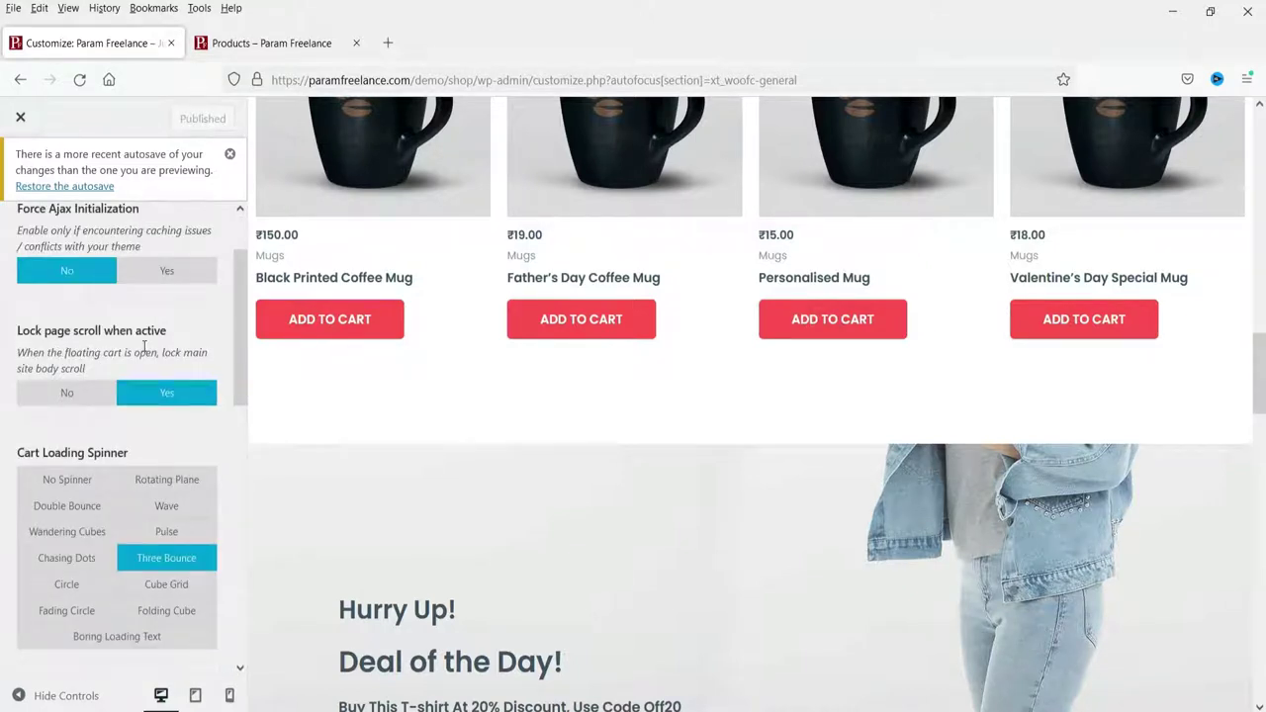
scroll(722, 436, "down", 4)
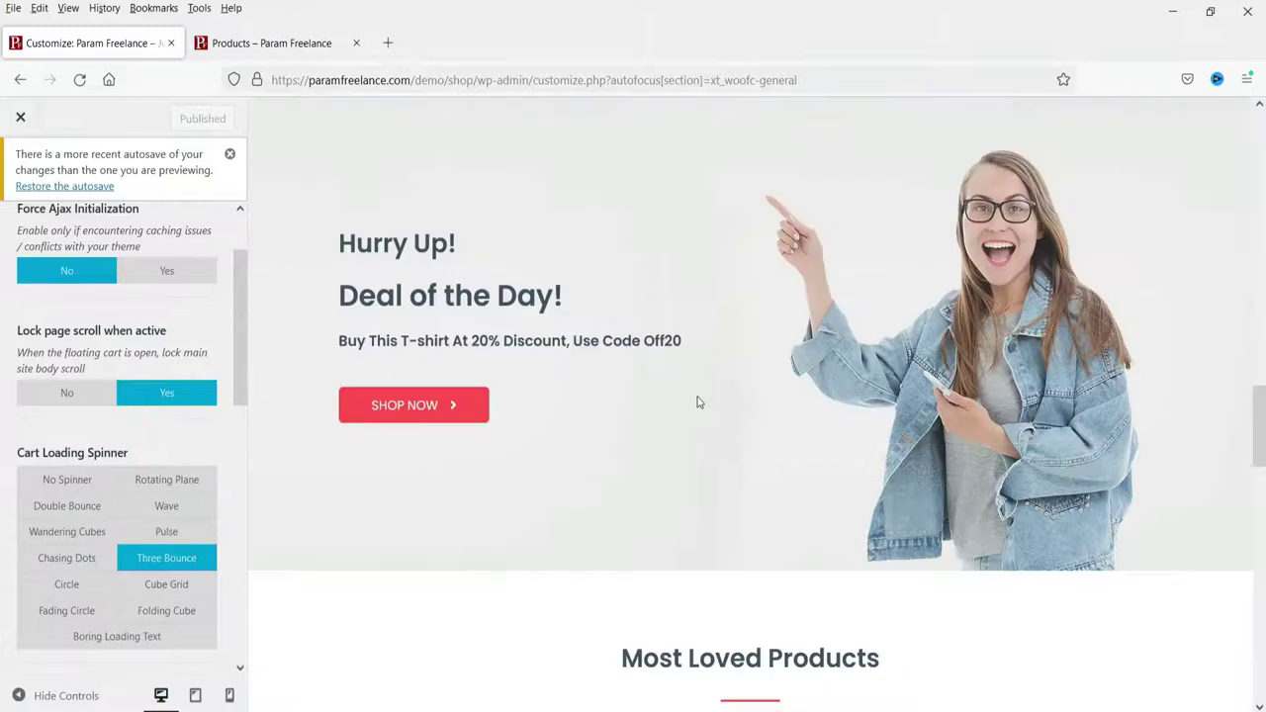
scroll(702, 405, "up", 6)
scroll(682, 395, "down", 1)
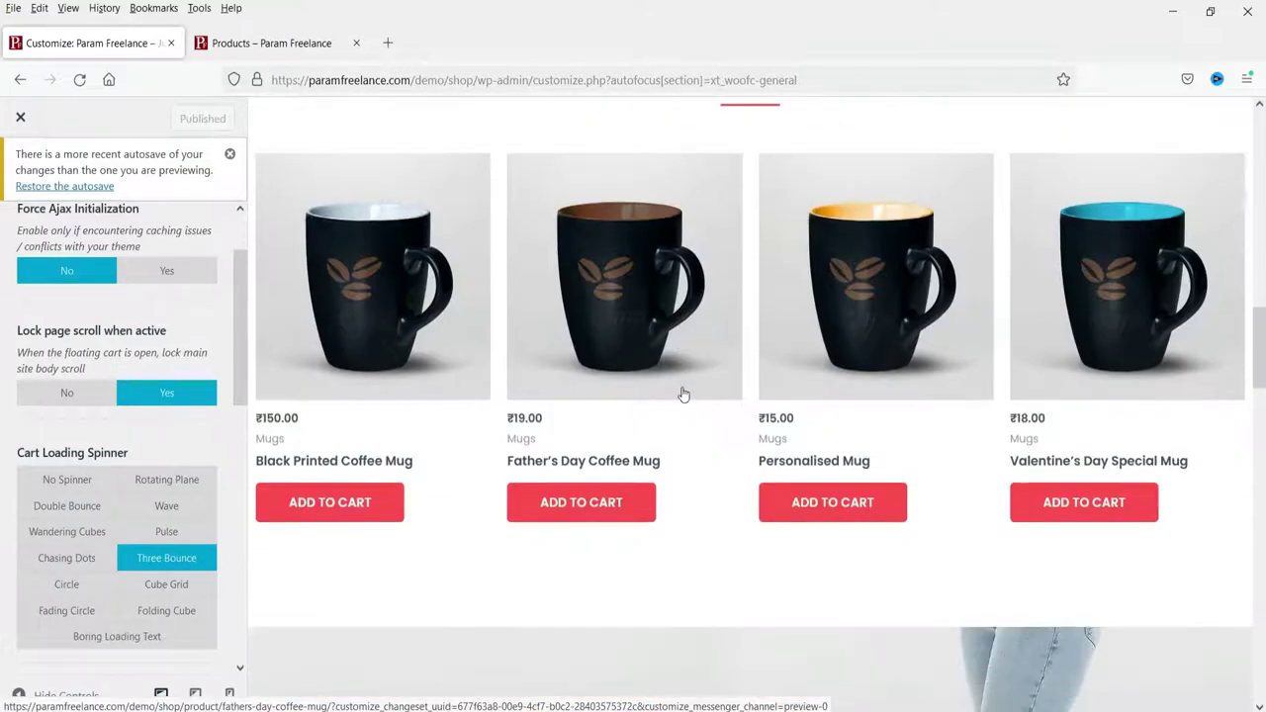
scroll(87, 350, "down", 2)
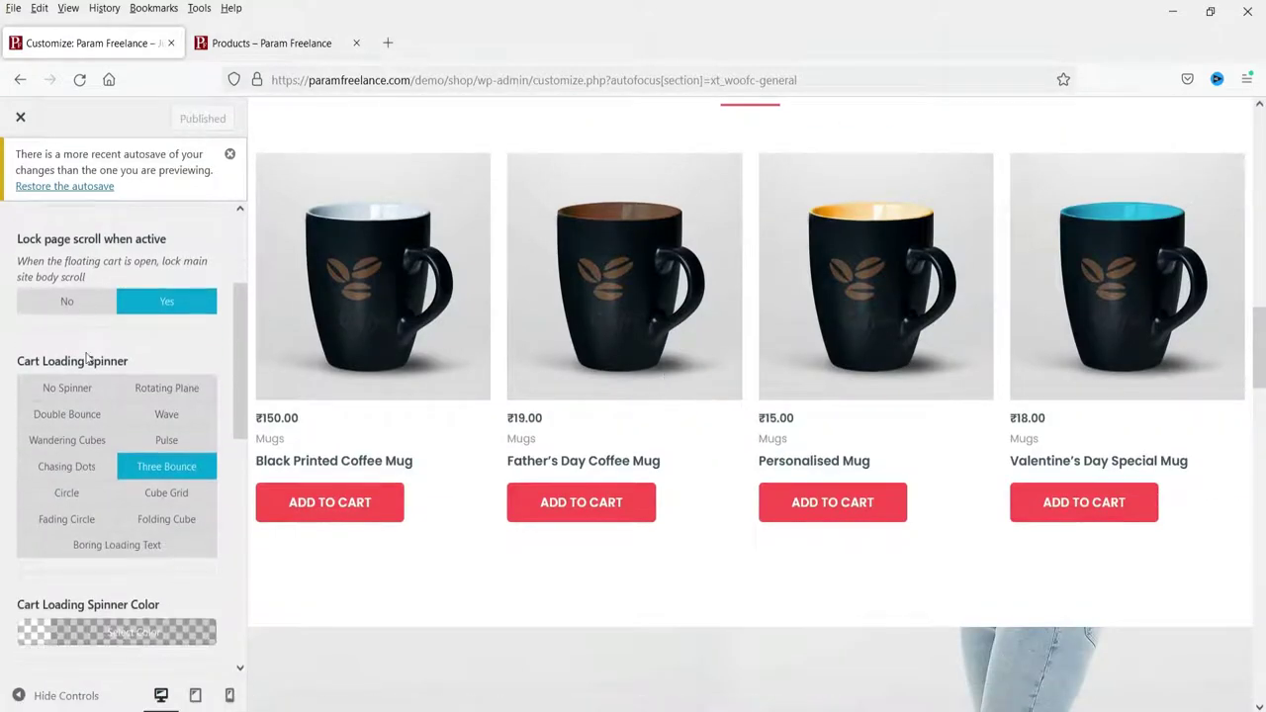
left_click(1080, 502)
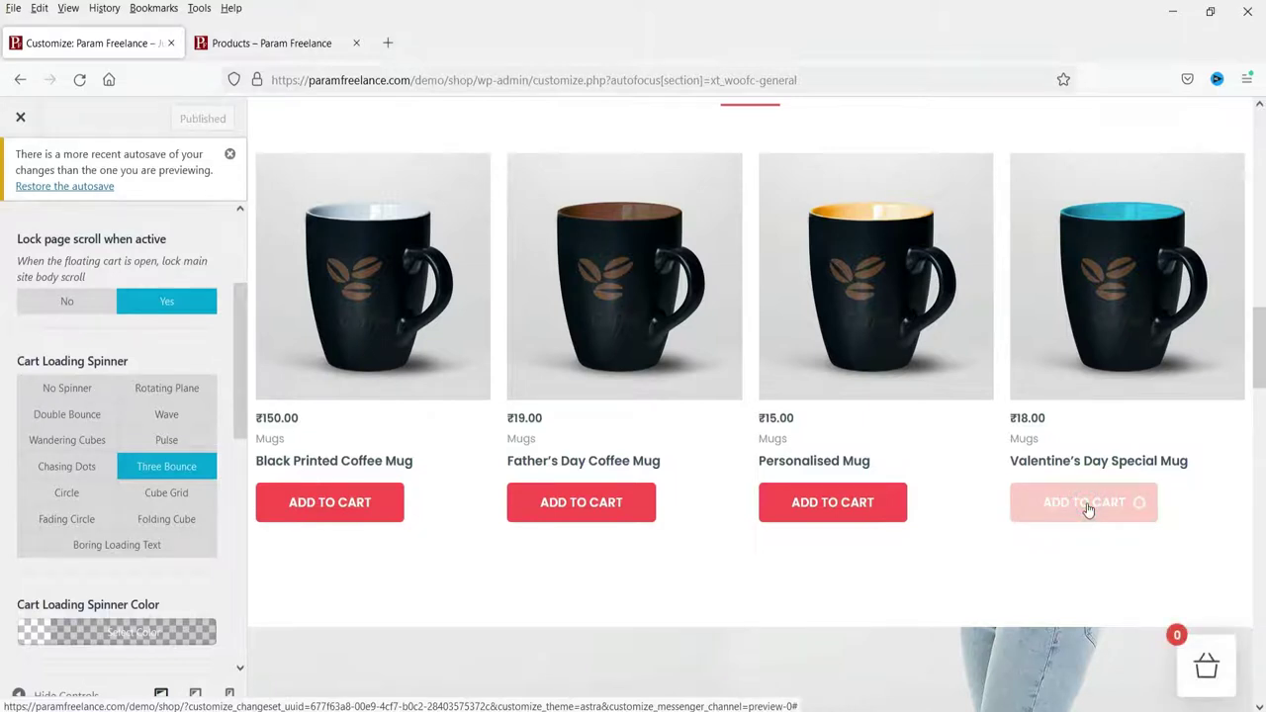
Step: Open and close the floating cart twice to check it holds the mug at ₹18.00
left_click(1209, 669)
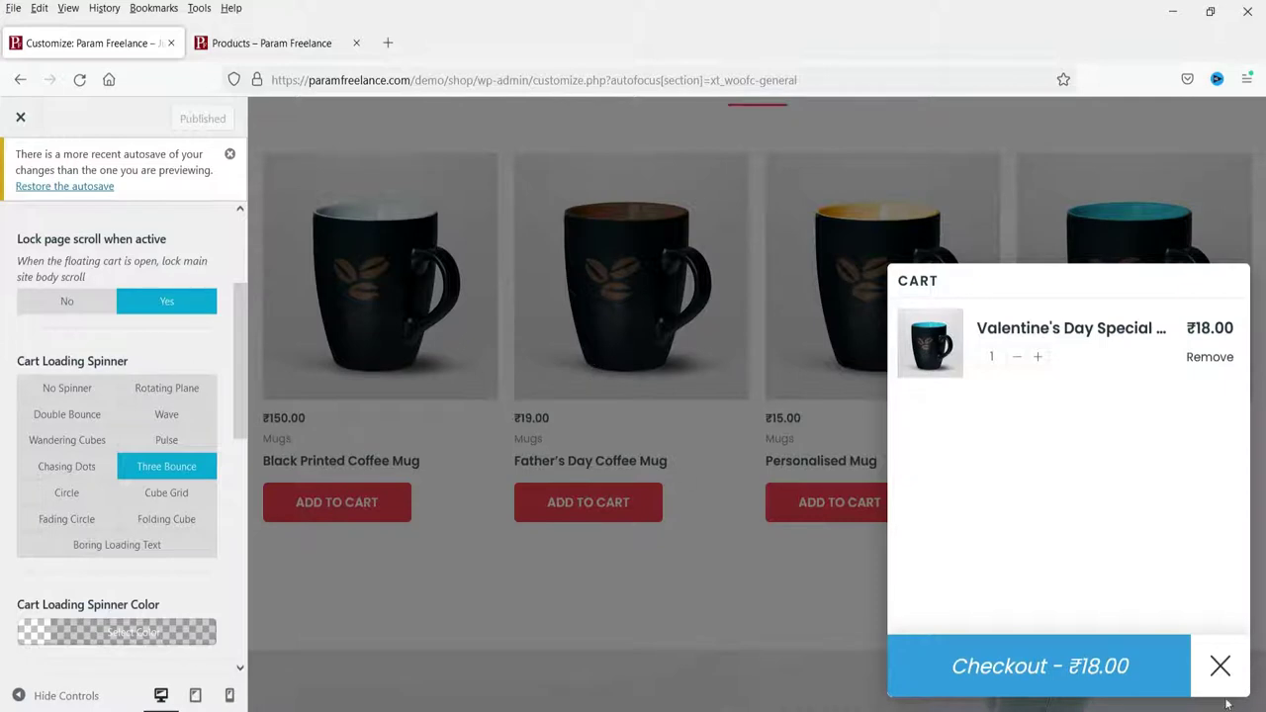
left_click(1220, 666)
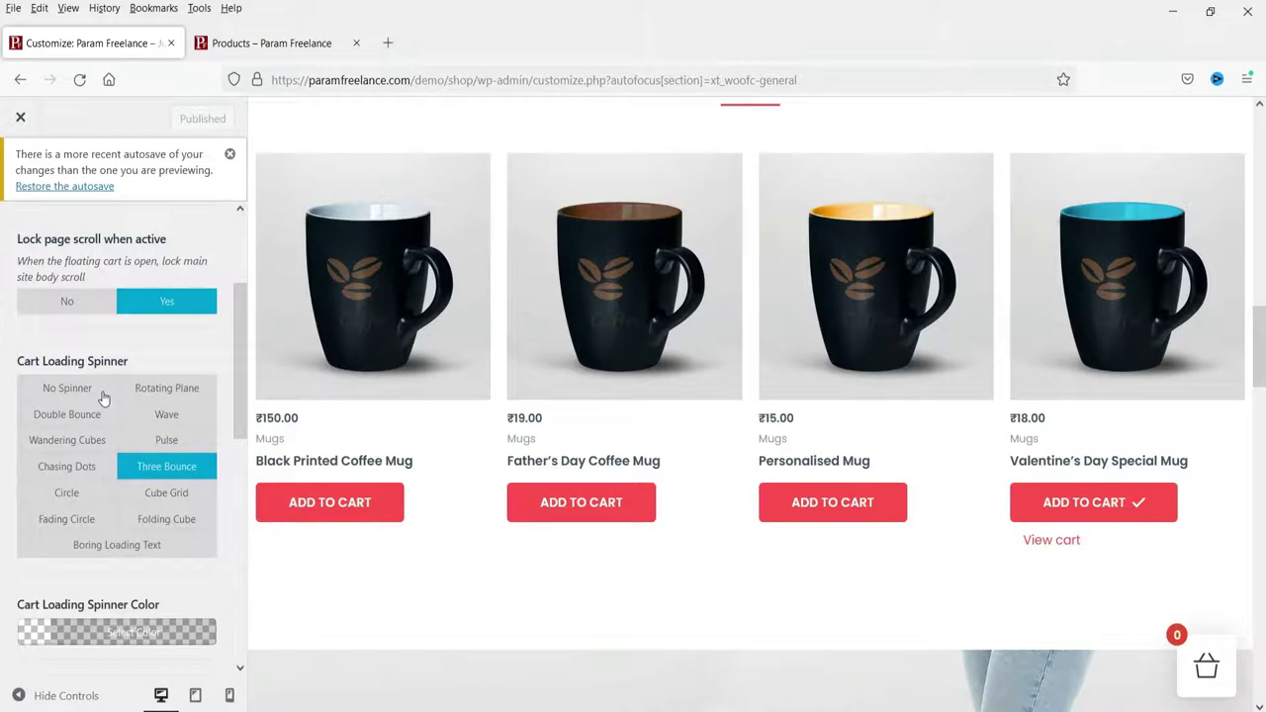
left_click(1207, 665)
left_click(1207, 664)
scroll(118, 398, "down", 4)
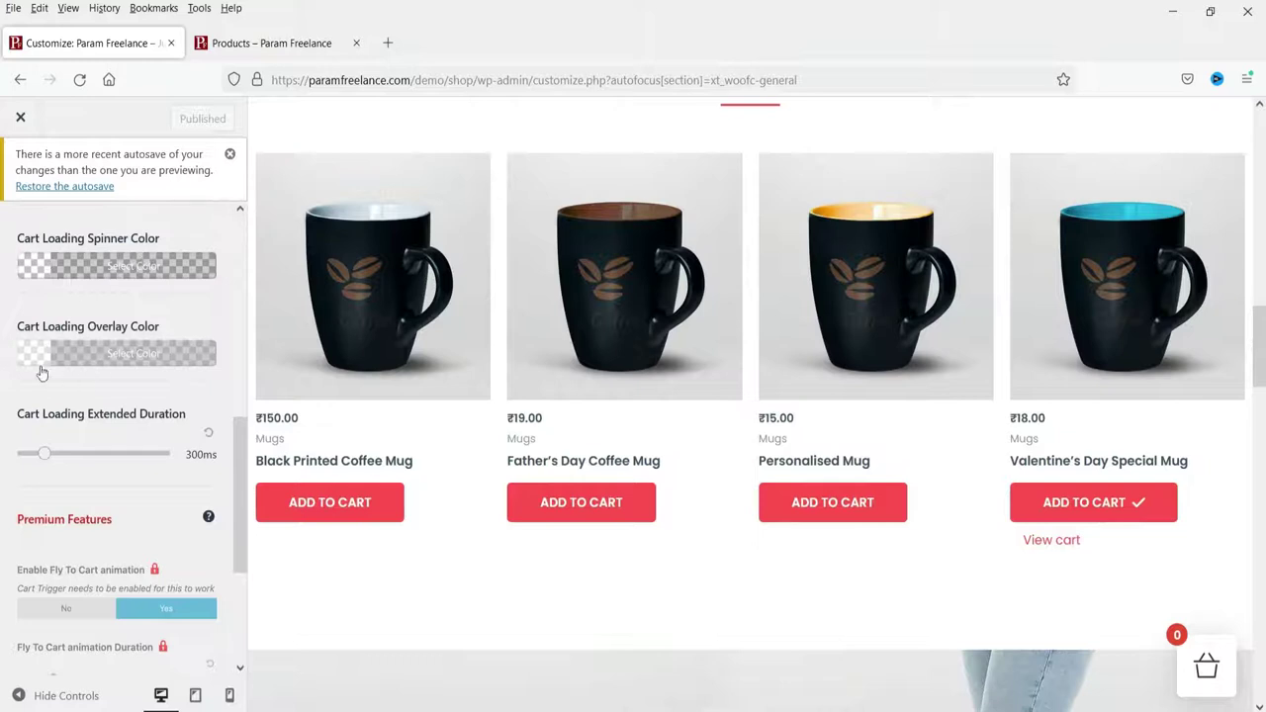
scroll(115, 330, "down", 1)
scroll(114, 333, "down", 1)
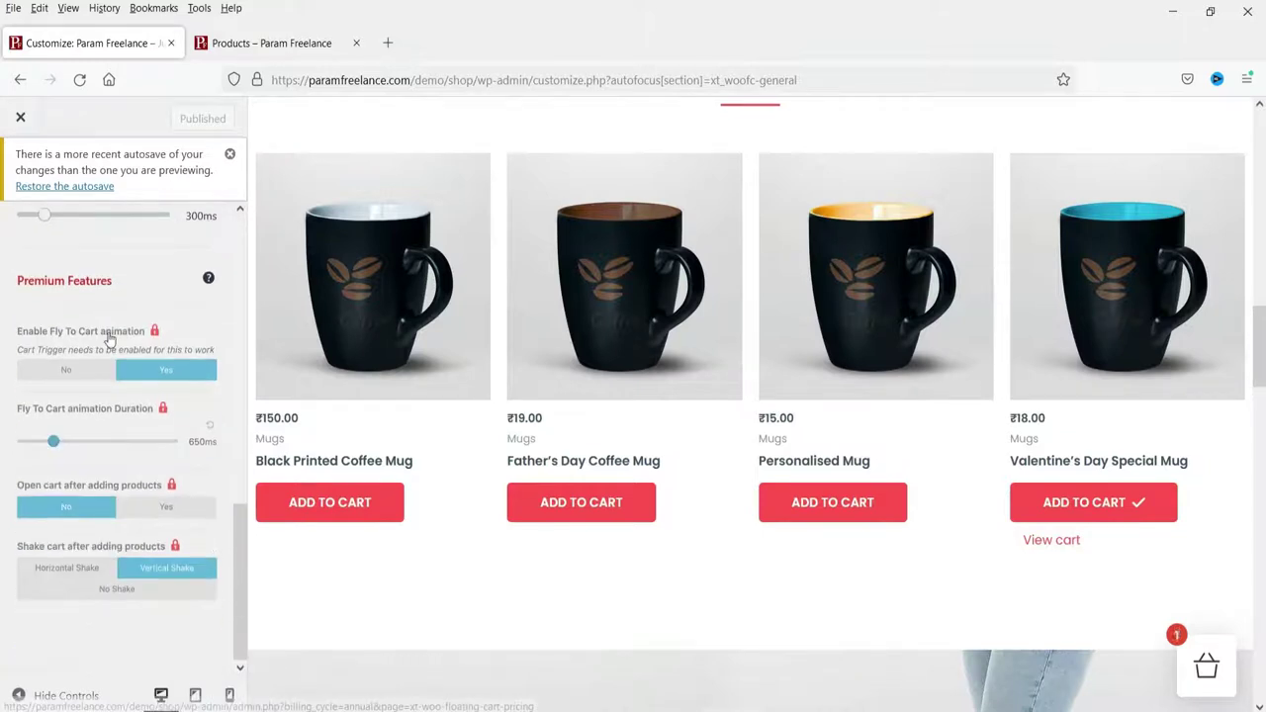
scroll(40, 277, "up", 10)
Step: In Global Colors, set a strong pink cart background and black text colour
left_click(23, 249)
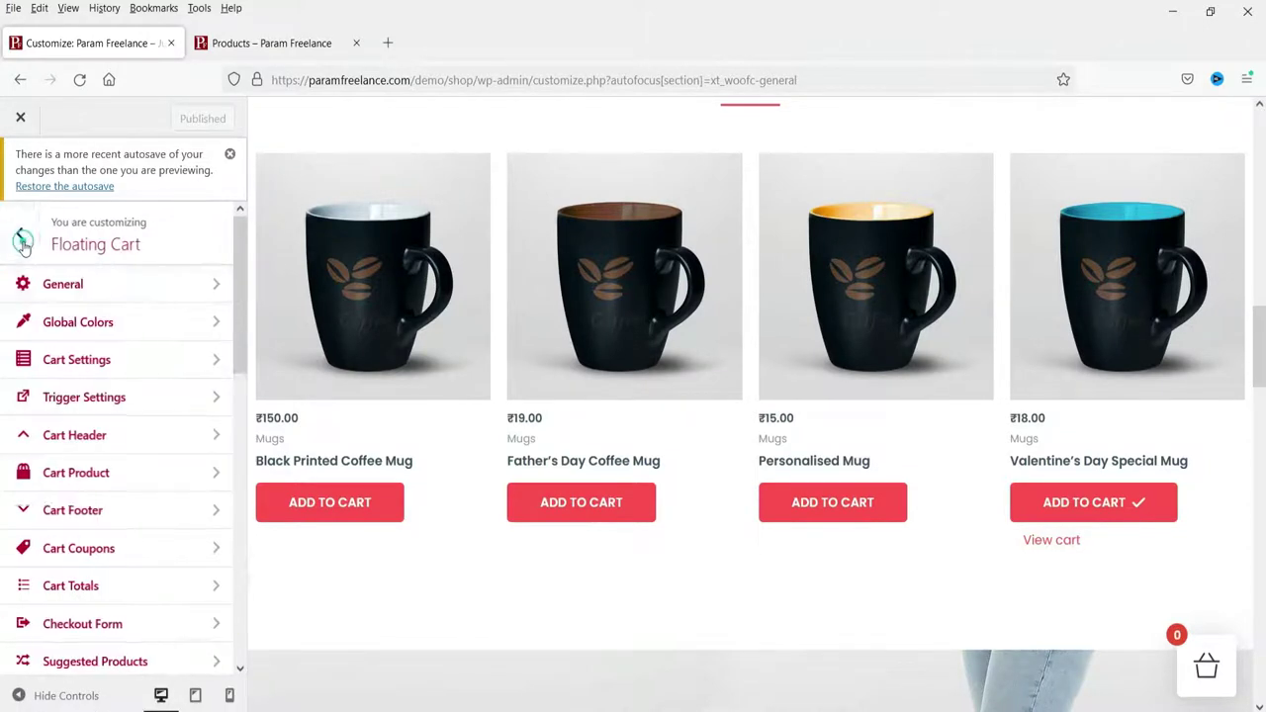
left_click(100, 329)
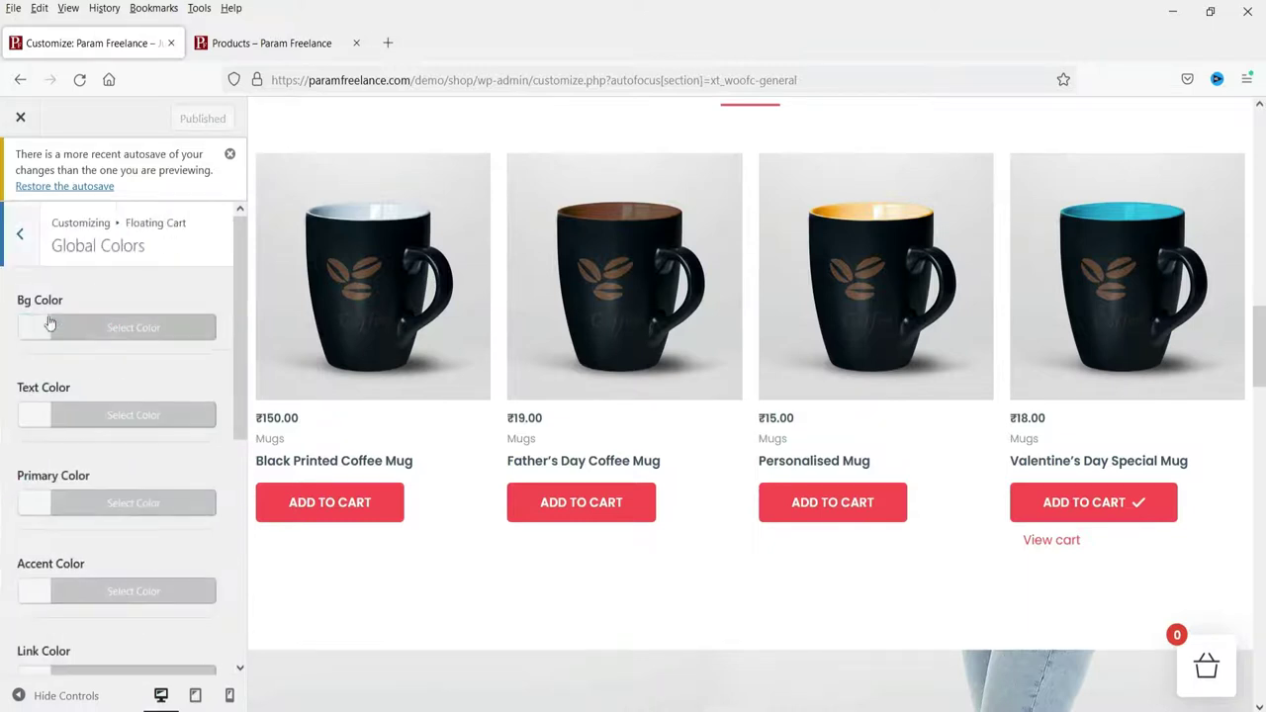
left_click(1207, 670)
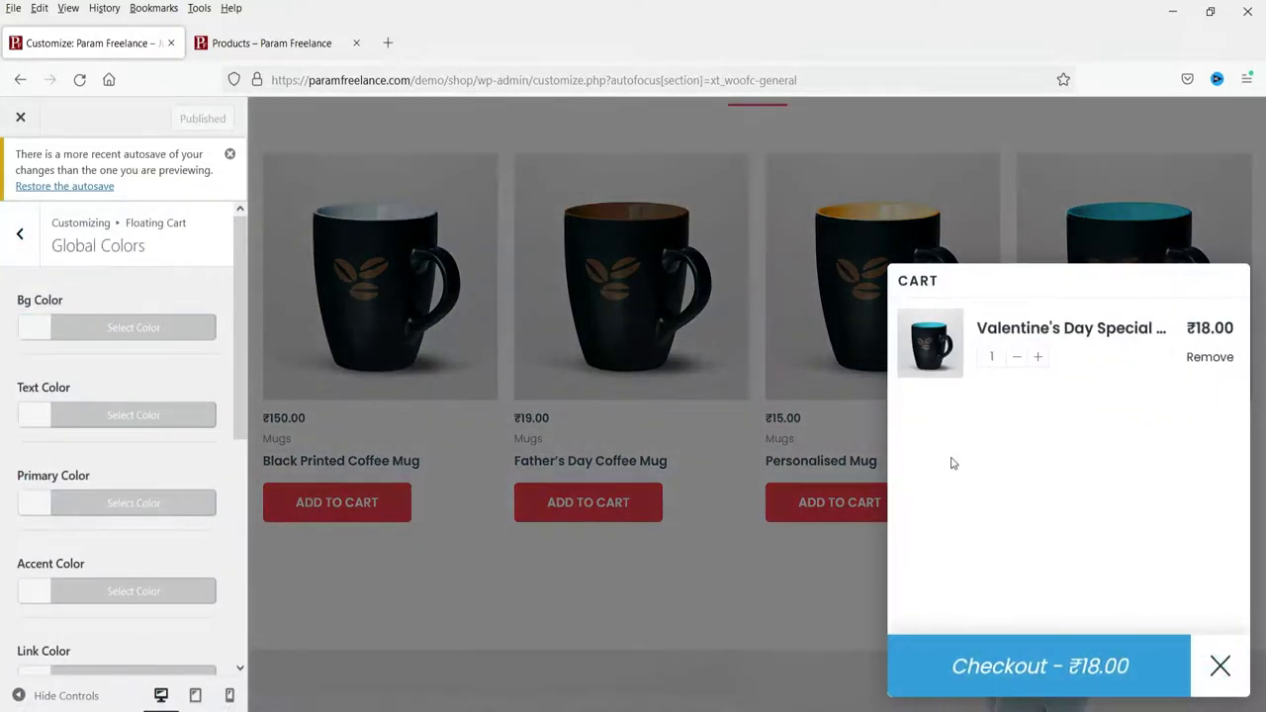
left_click(35, 335)
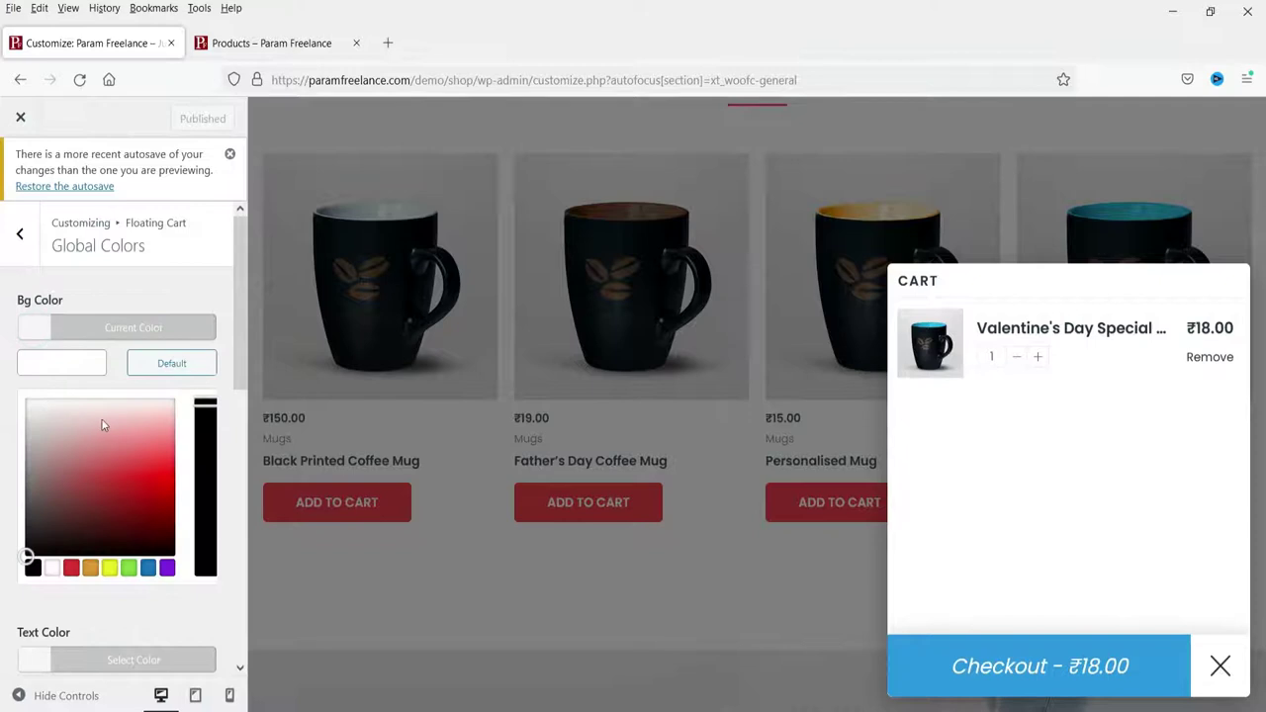
left_click(106, 418)
mouse_move(107, 418)
left_mouse_down()
mouse_move(155, 396)
mouse_move(149, 339)
mouse_move(155, 362)
mouse_move(43, 360)
left_mouse_up()
left_click(42, 352)
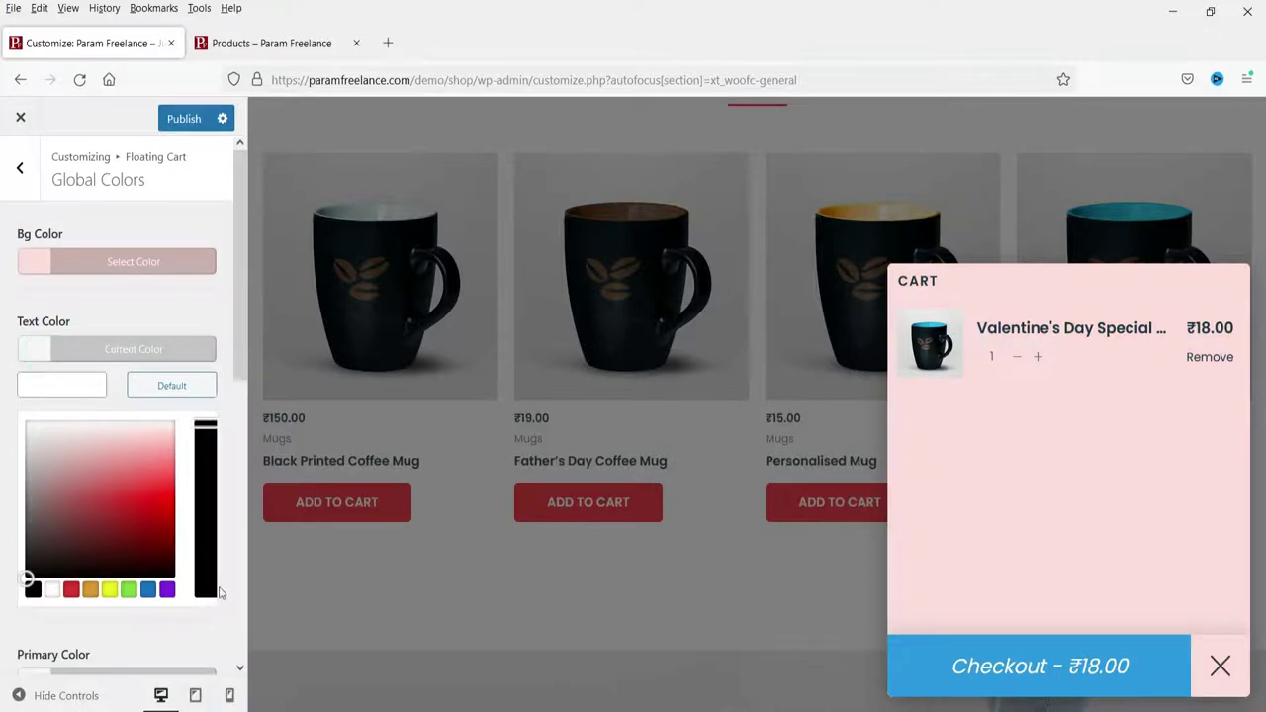
left_click(35, 593)
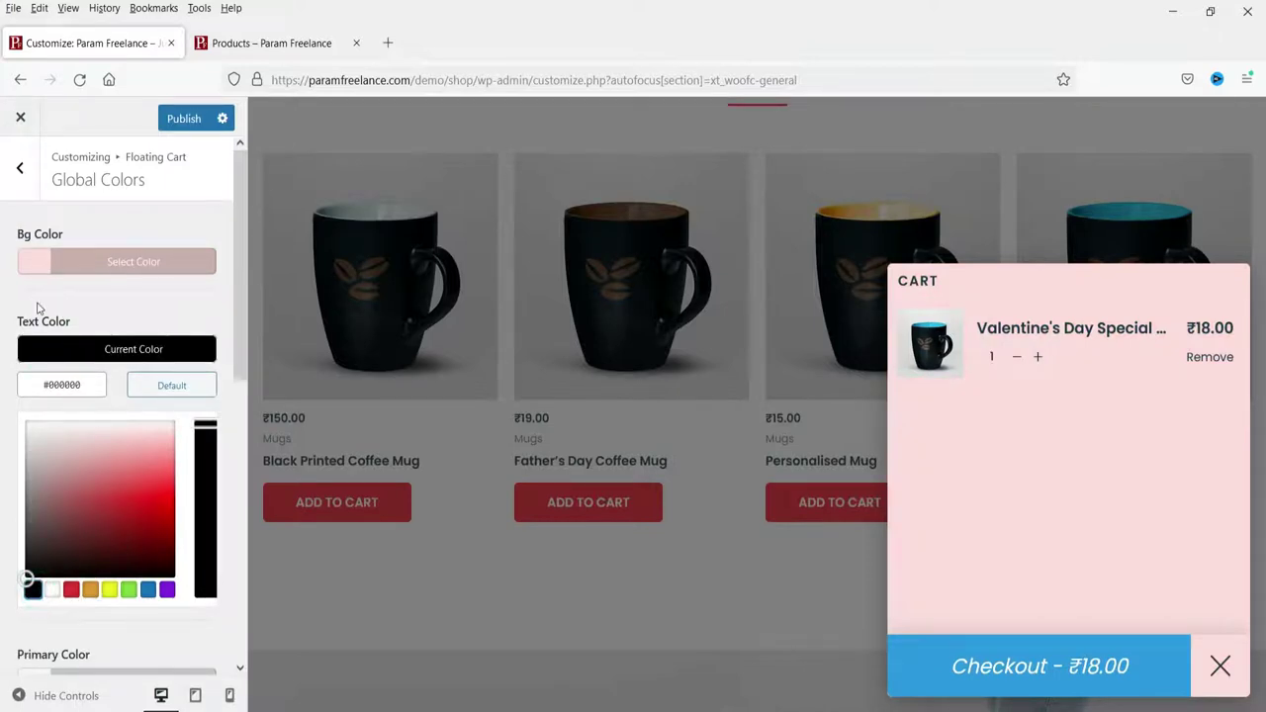
left_click(105, 308)
Step: Set the primary colour to dark red #6d0202 and the accent colour to orange
left_click(38, 445)
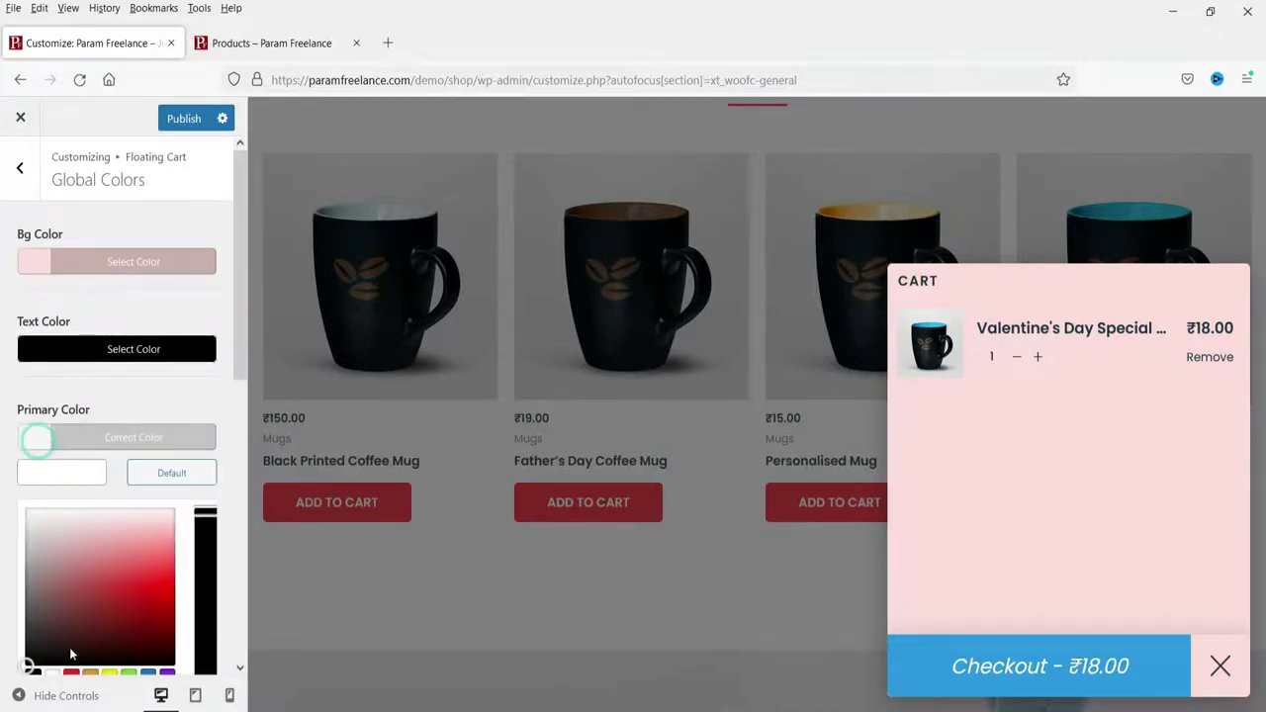
left_click(167, 630)
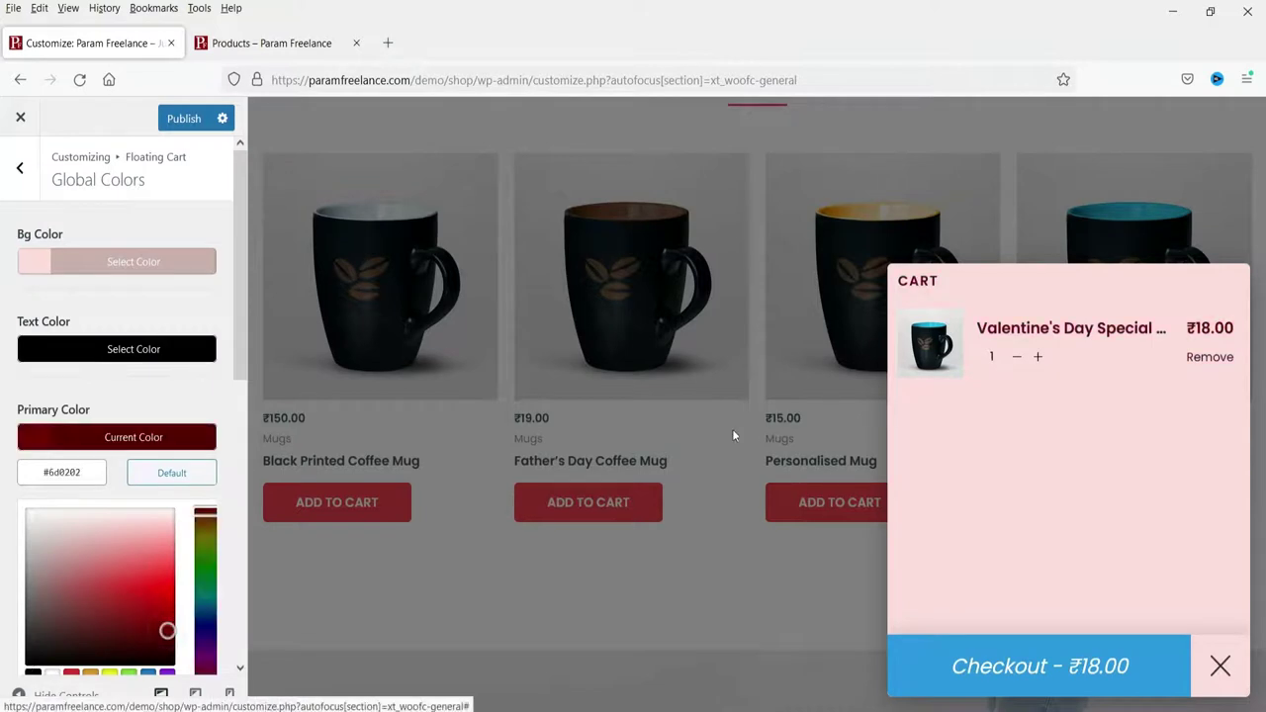
left_click(45, 434)
scroll(15, 366, "down", 3)
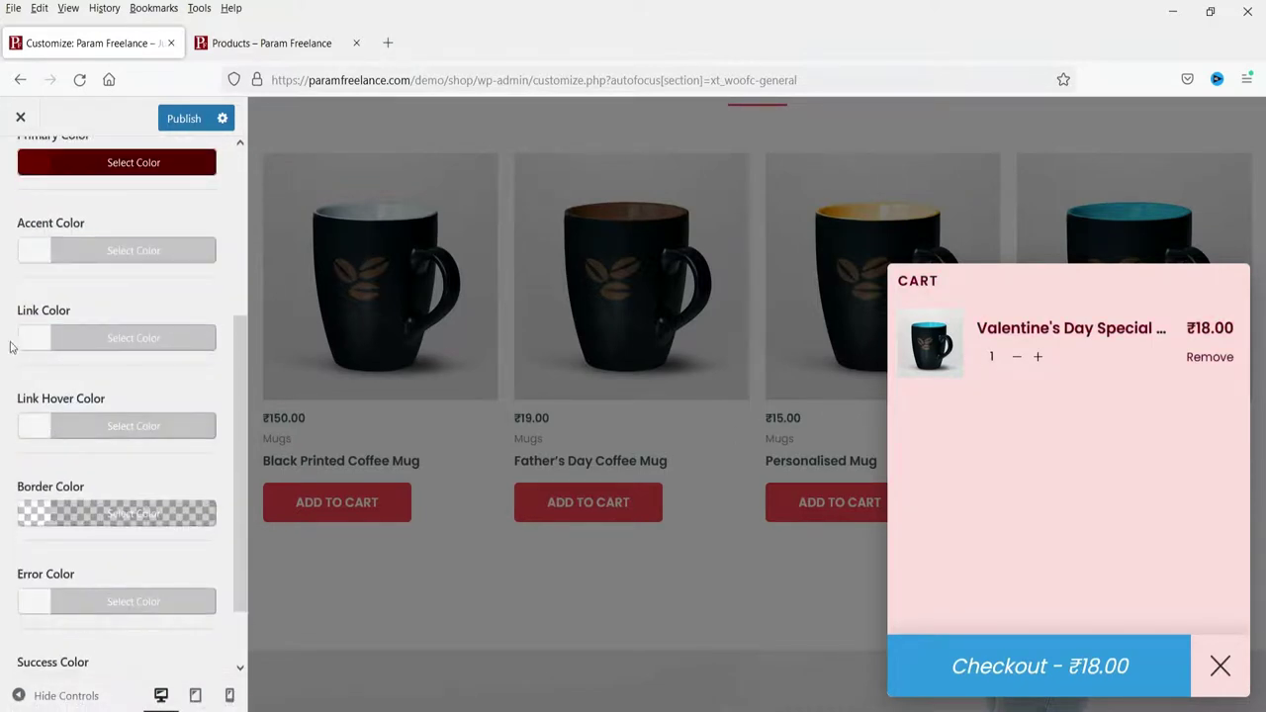
left_click(35, 254)
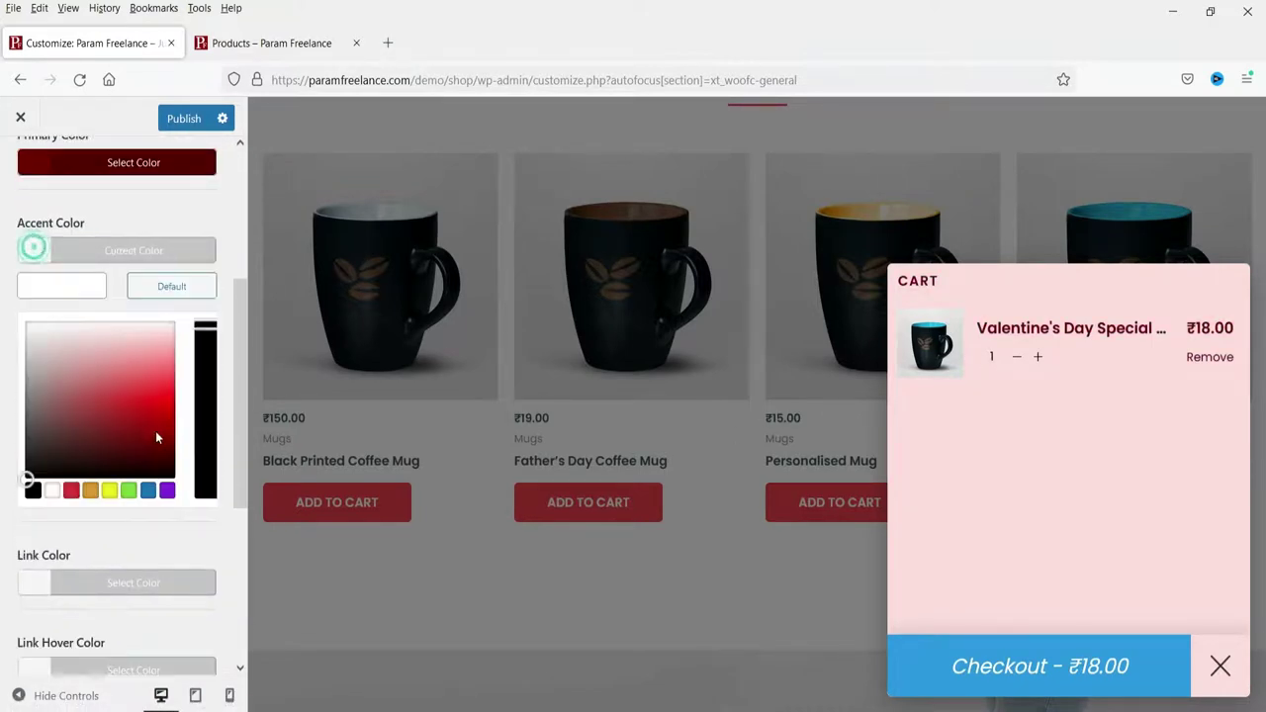
left_click(90, 490)
left_click(60, 539)
Step: Set the link colour to a dark red shade
left_click(42, 337)
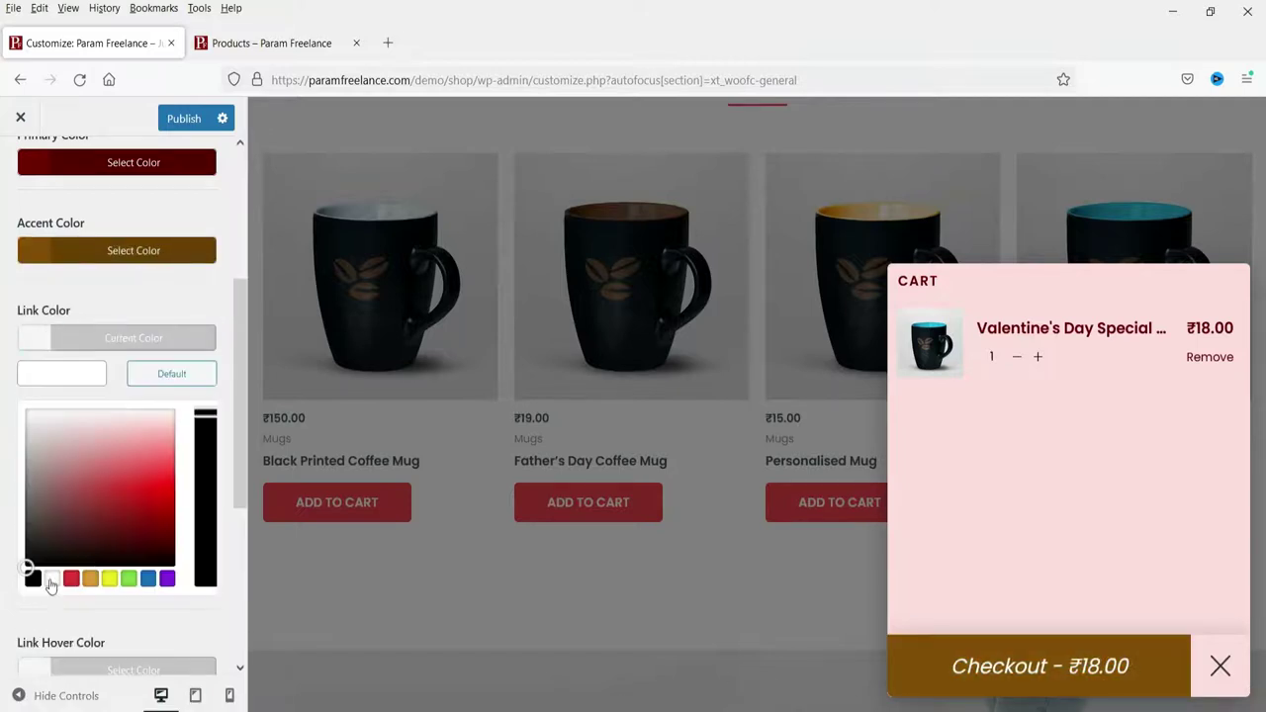
left_click(128, 520)
left_click(133, 531)
left_click(84, 477)
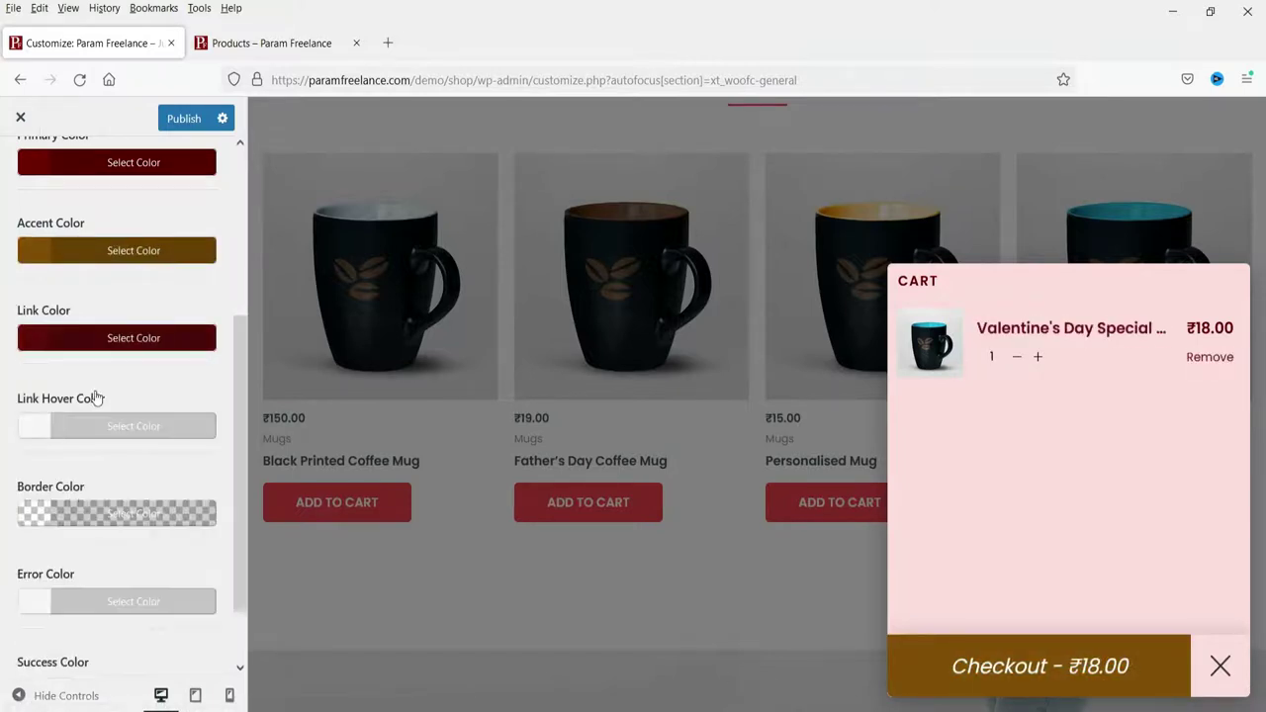
scroll(85, 388, "down", 2)
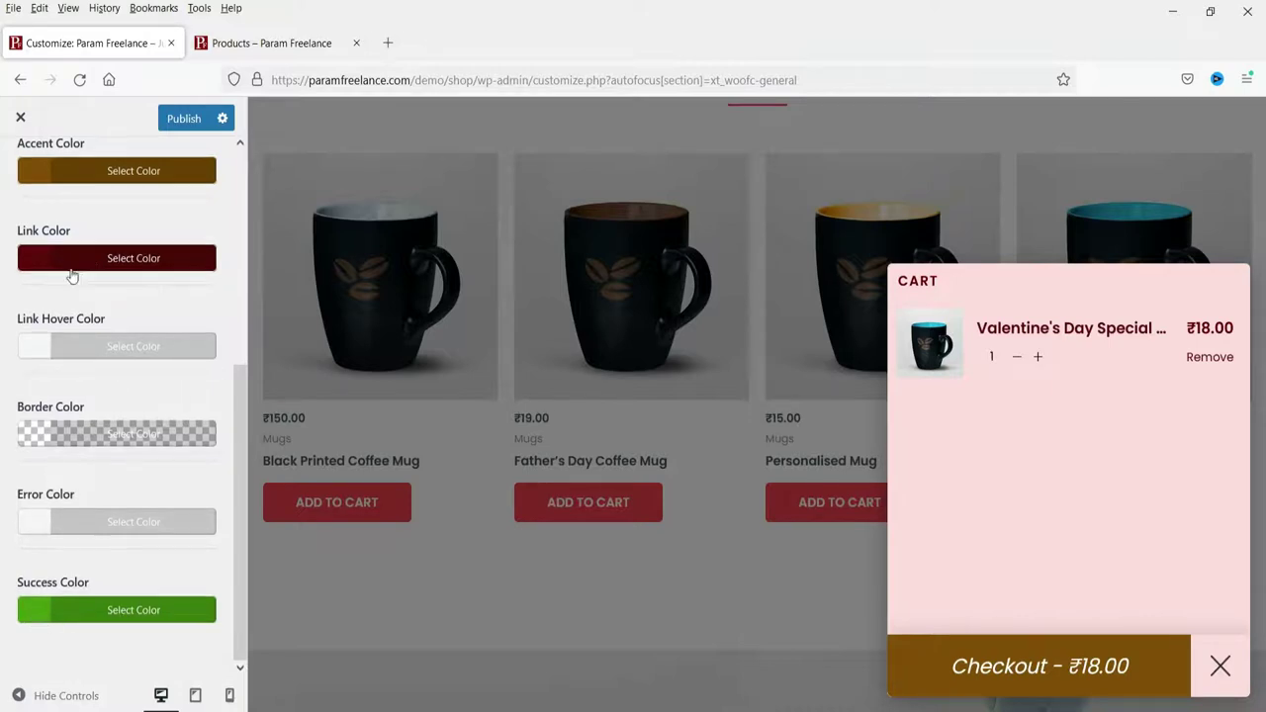
scroll(87, 270, "up", 5)
left_click(20, 176)
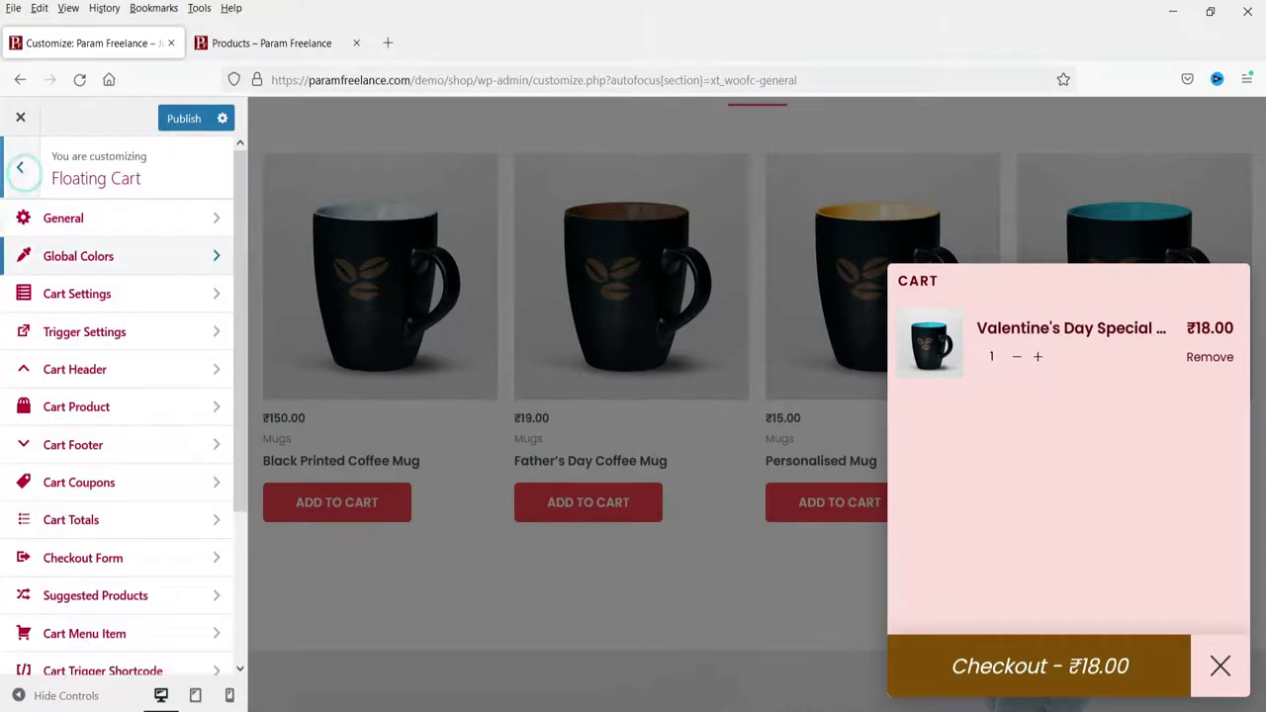
Step: In Cart Settings, try each cart position, then keep the cart at Bottom Right
left_click(110, 302)
scroll(146, 256, "down", 2)
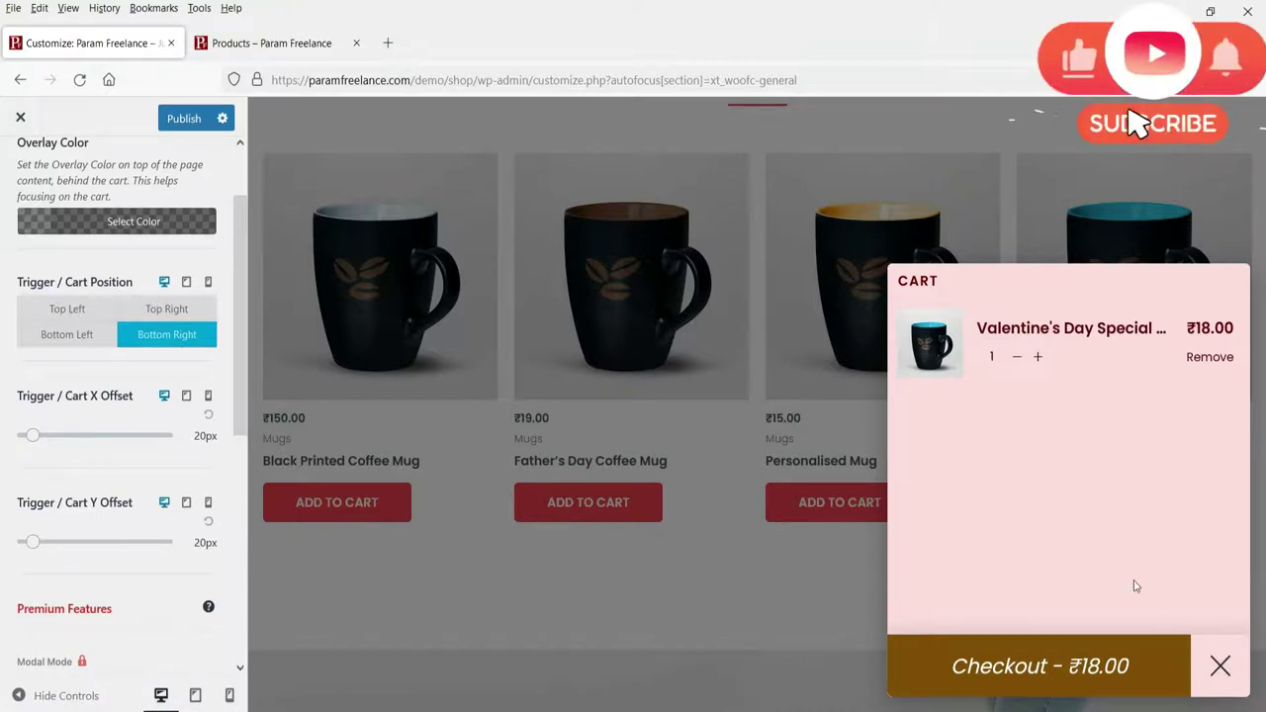
left_click(67, 338)
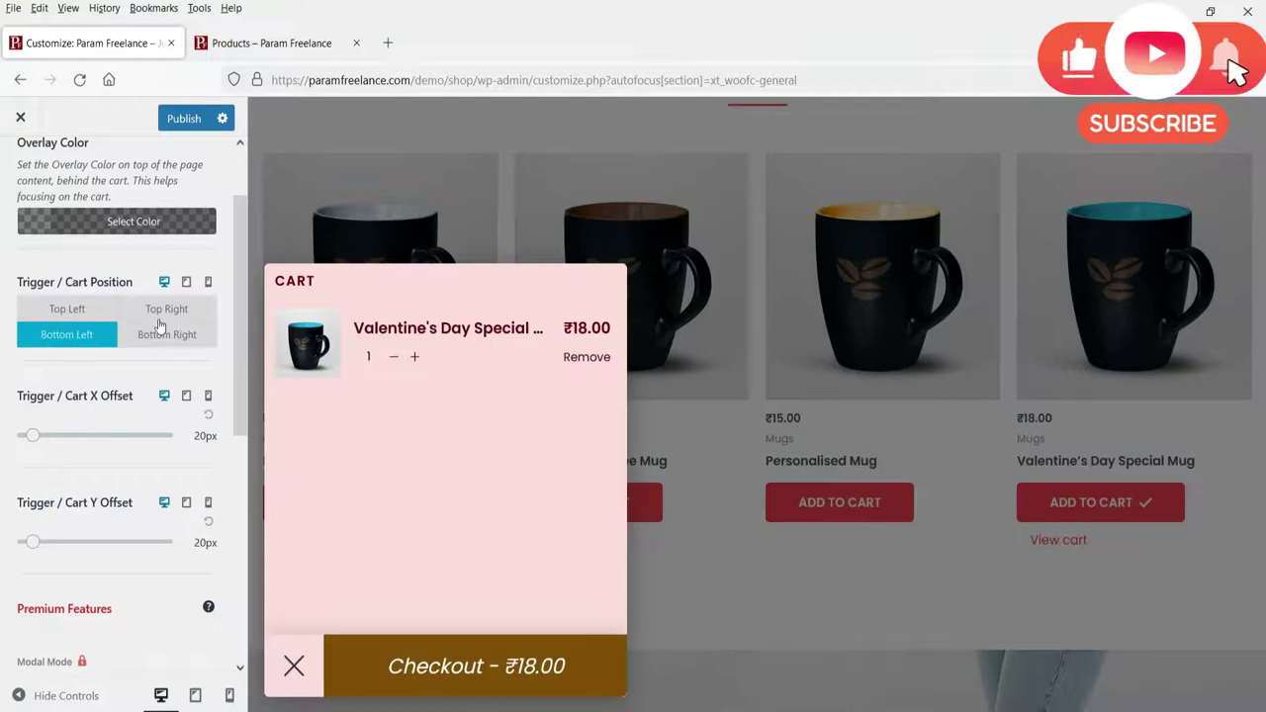
left_click(172, 313)
left_click(79, 315)
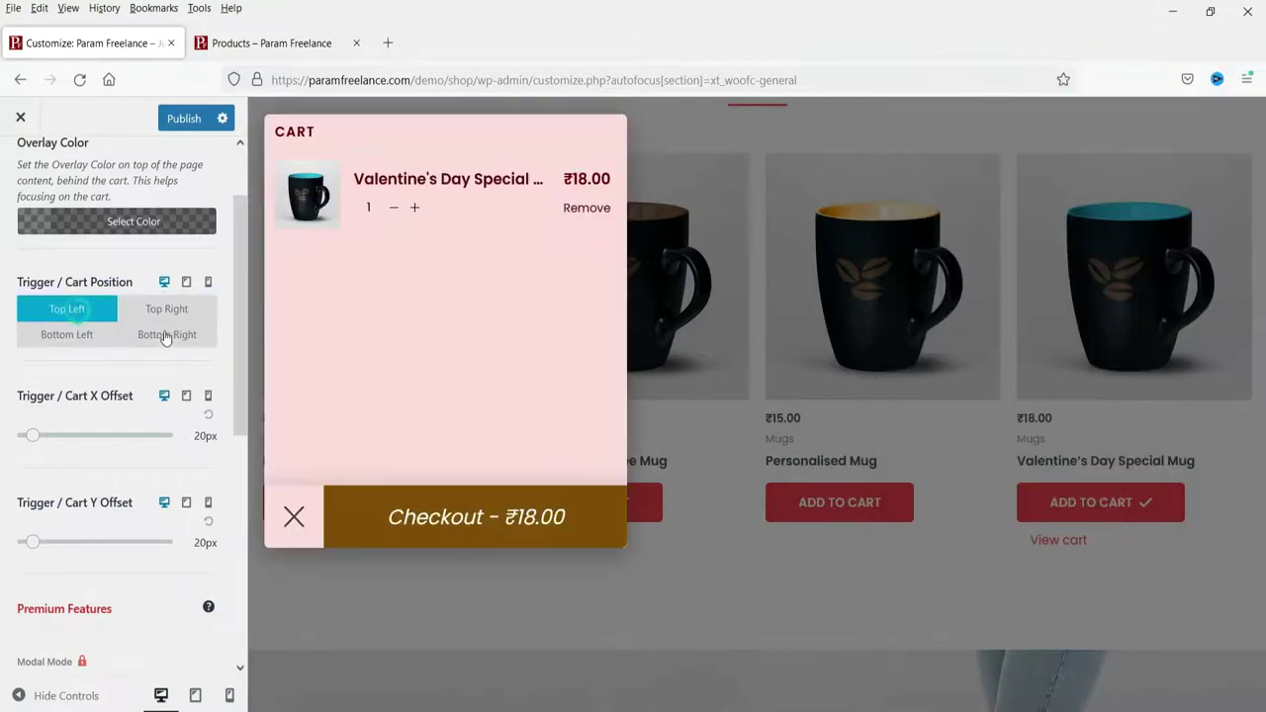
left_click(176, 339)
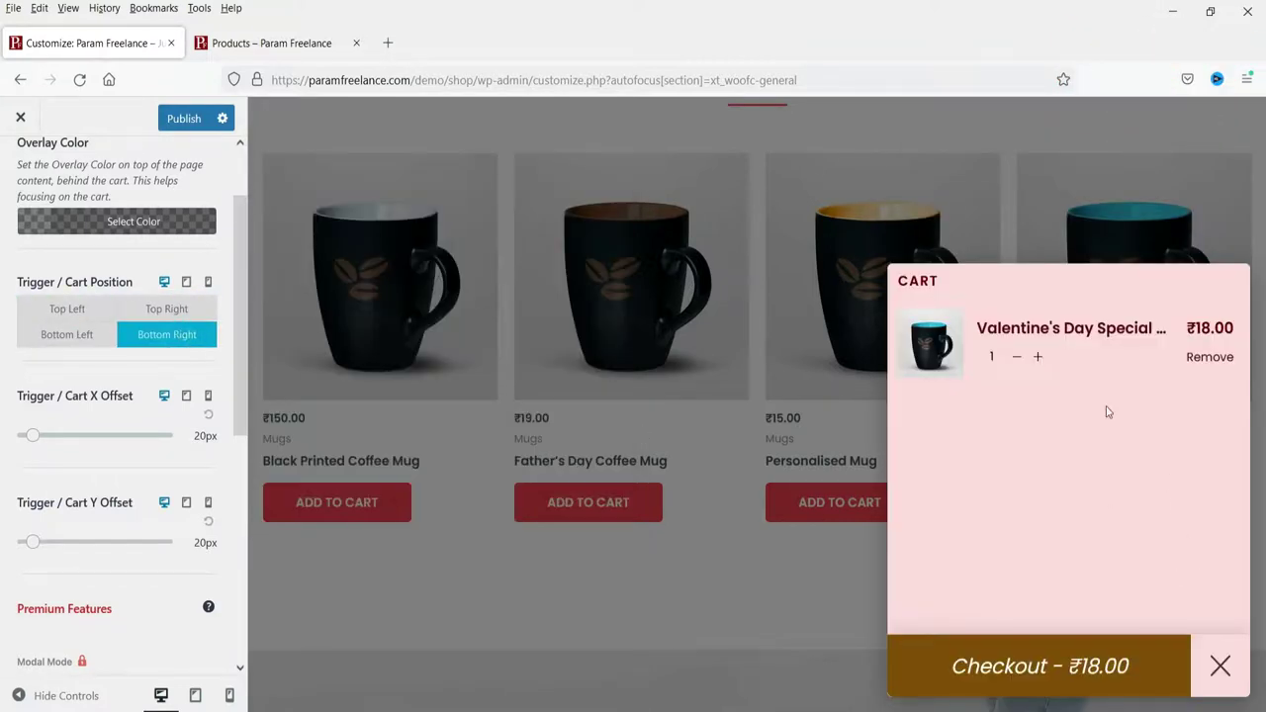
Step: Set the cart's X offset to 18px and Y offset to 17px
scroll(71, 310, "down", 2)
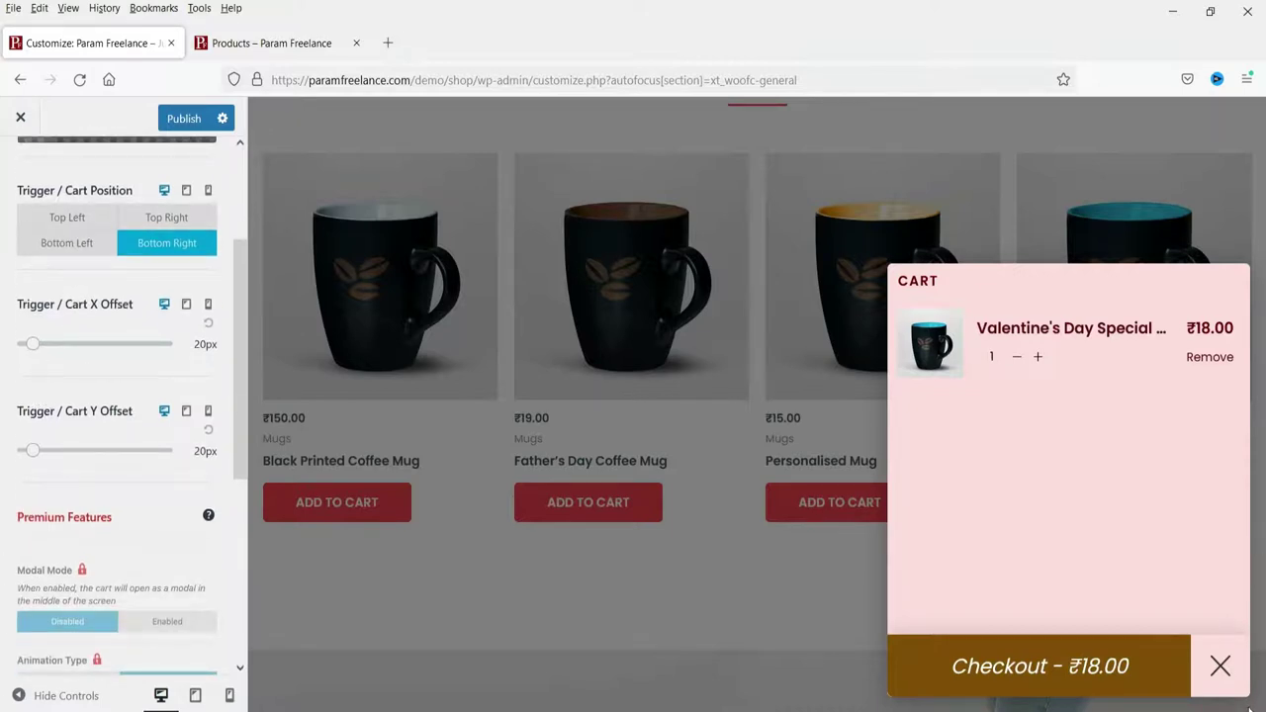
mouse_move(31, 347)
left_mouse_down()
mouse_move(105, 348)
mouse_move(32, 354)
left_mouse_up()
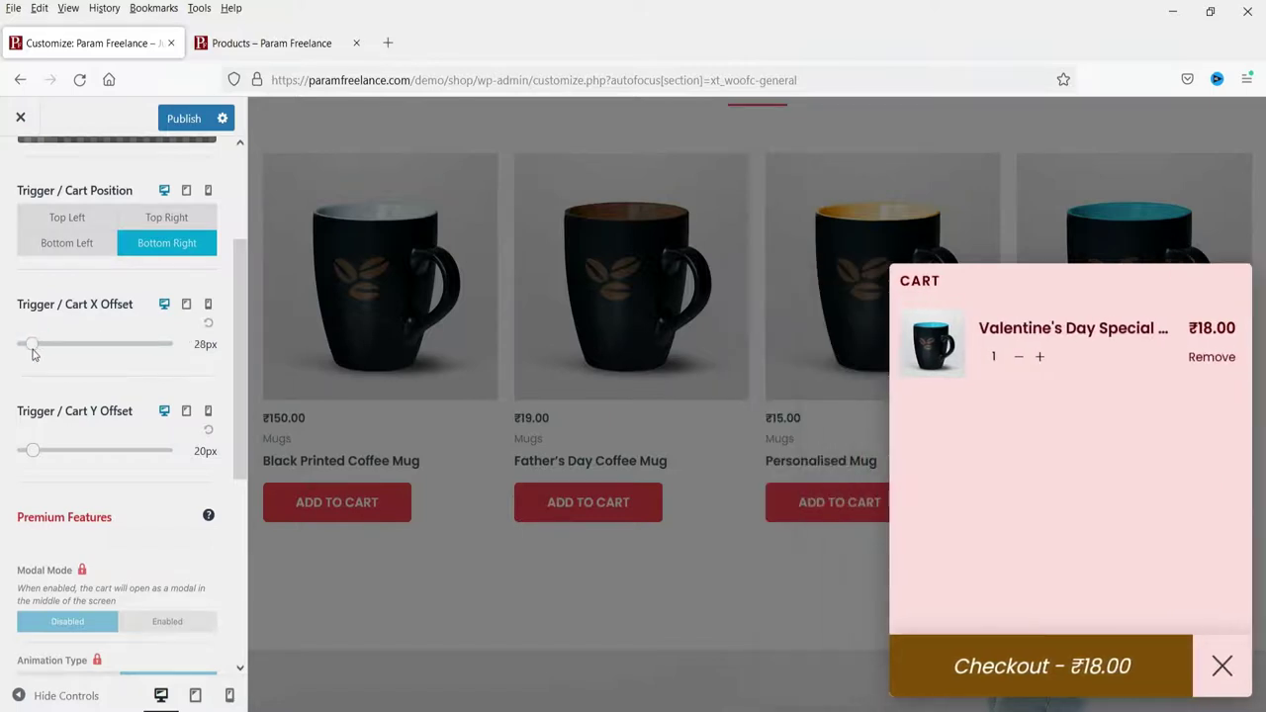
mouse_move(33, 452)
left_mouse_down()
mouse_move(85, 450)
mouse_move(35, 454)
left_mouse_up()
scroll(104, 401, "down", 4)
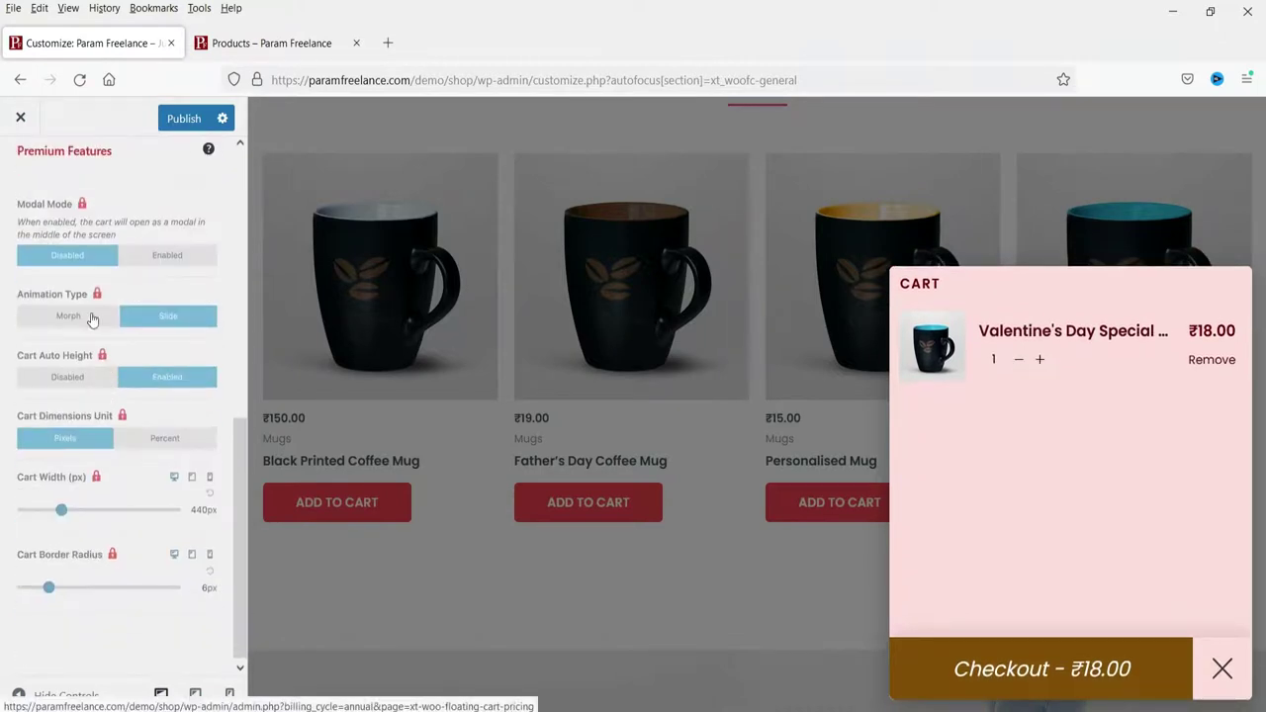
scroll(100, 476, "up", 4)
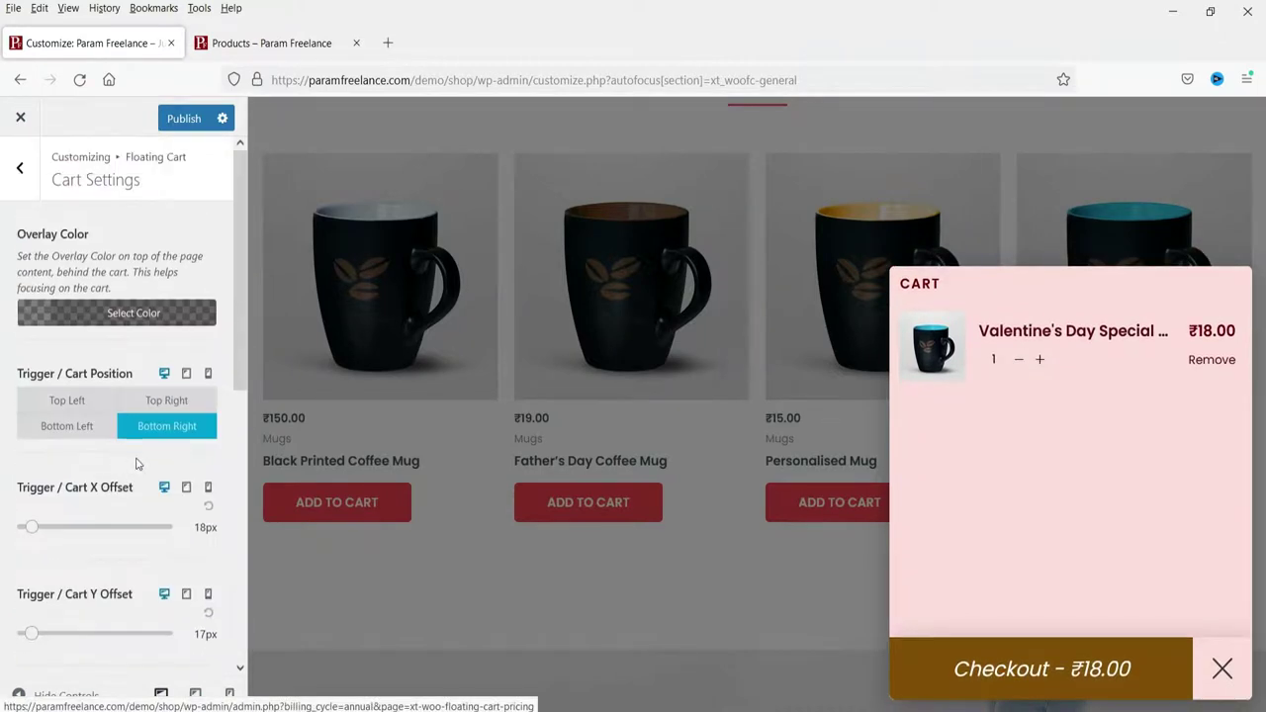
left_click(20, 168)
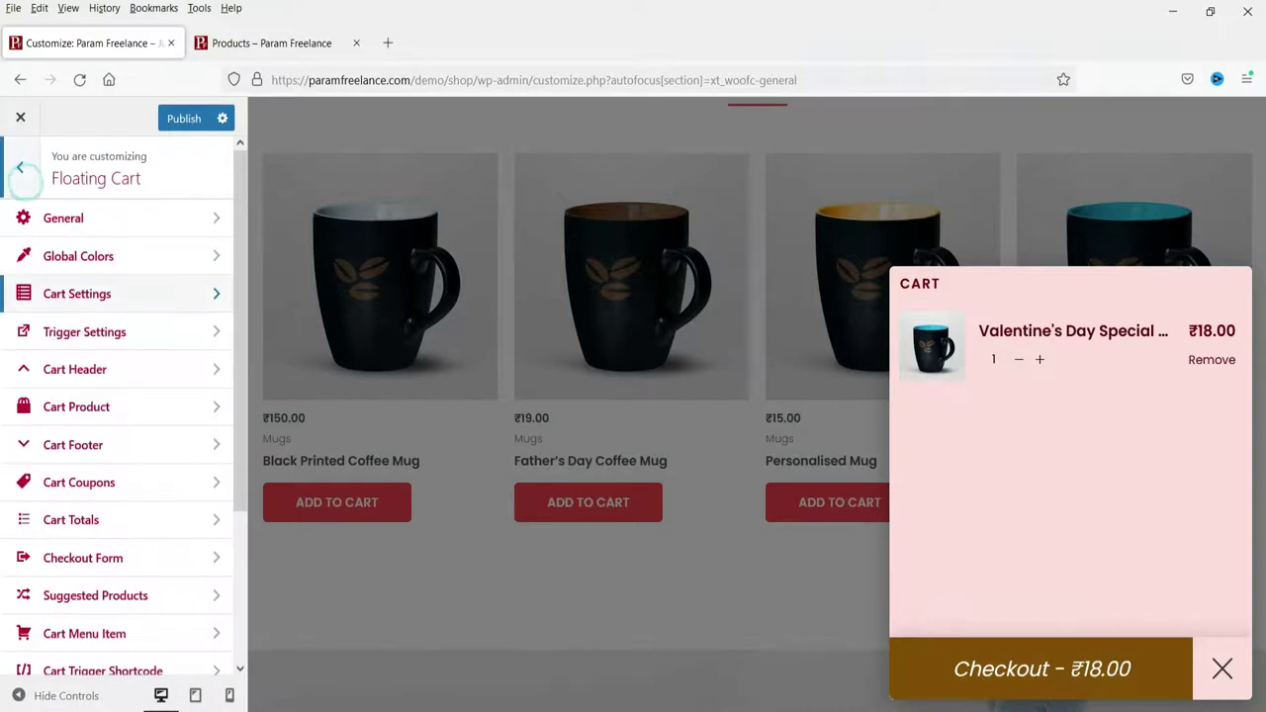
Step: In Trigger Settings, test opening and closing the floating cart in the preview
left_click(109, 332)
left_click(394, 453)
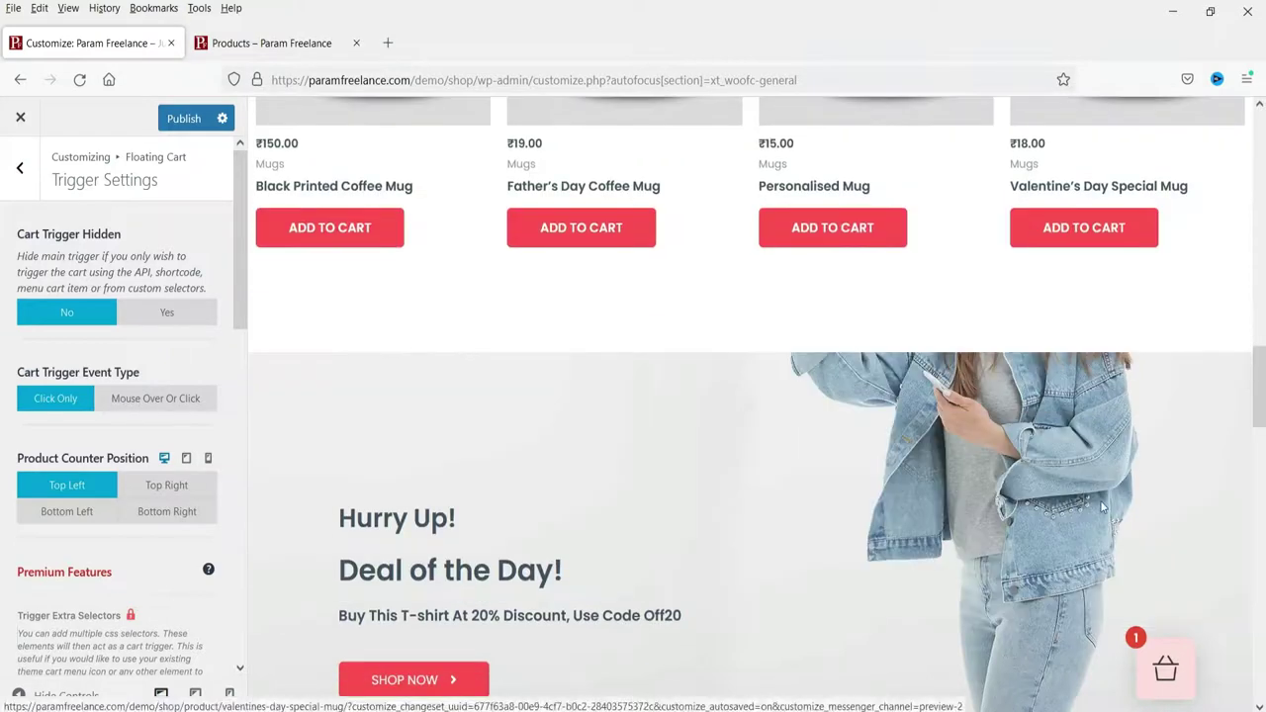
scroll(1127, 466, "down", 3)
left_click(1180, 671)
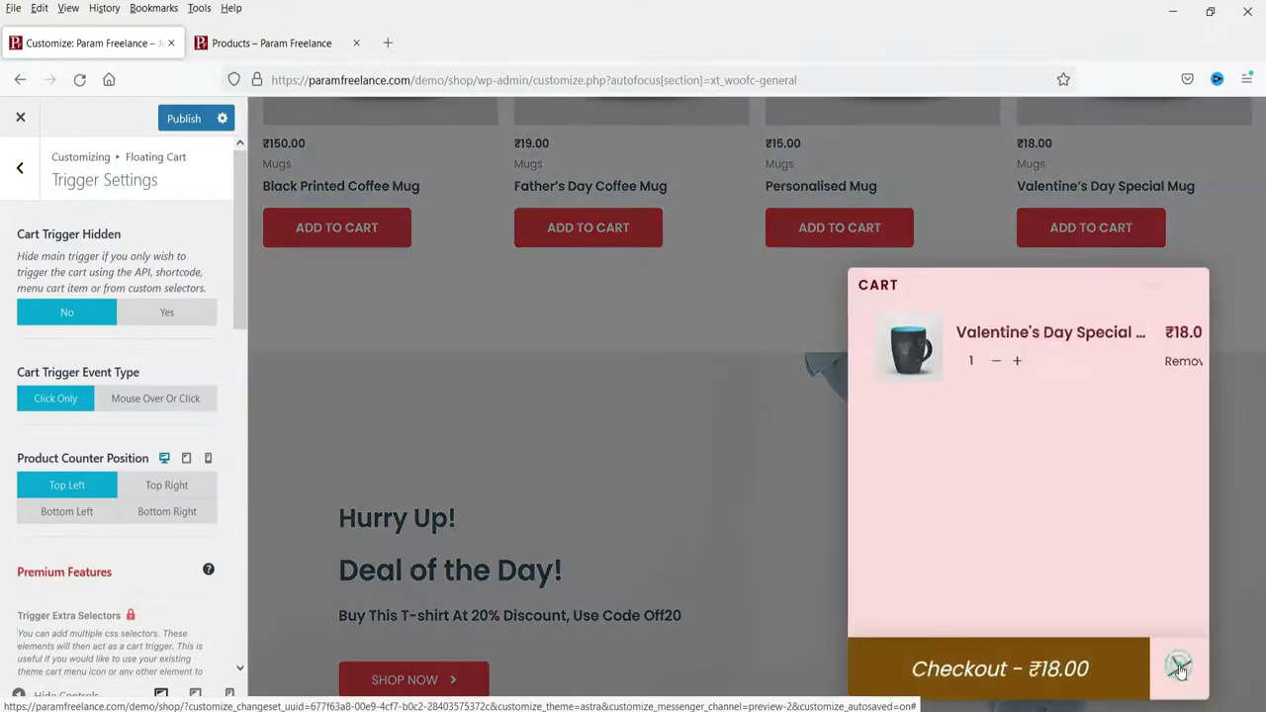
left_click(1175, 667)
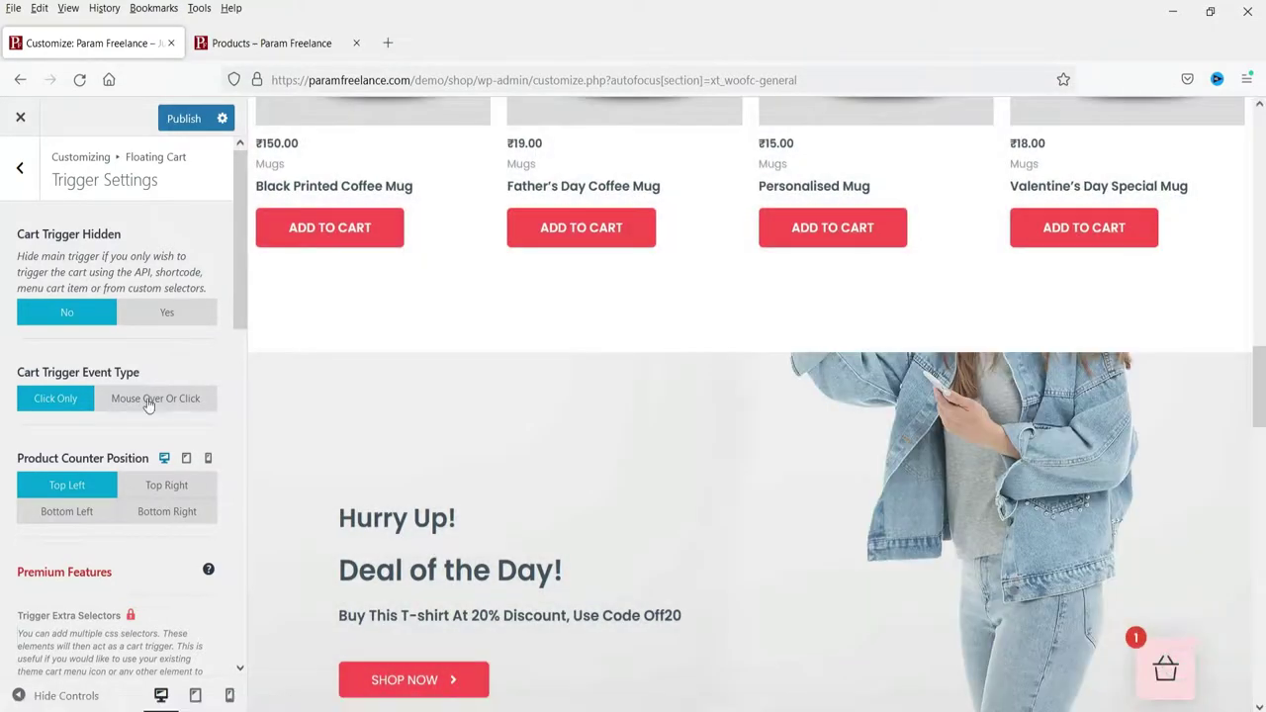
Step: Try the Mouse Over Or Click trigger, then revert the cart to Click Only
left_click(170, 399)
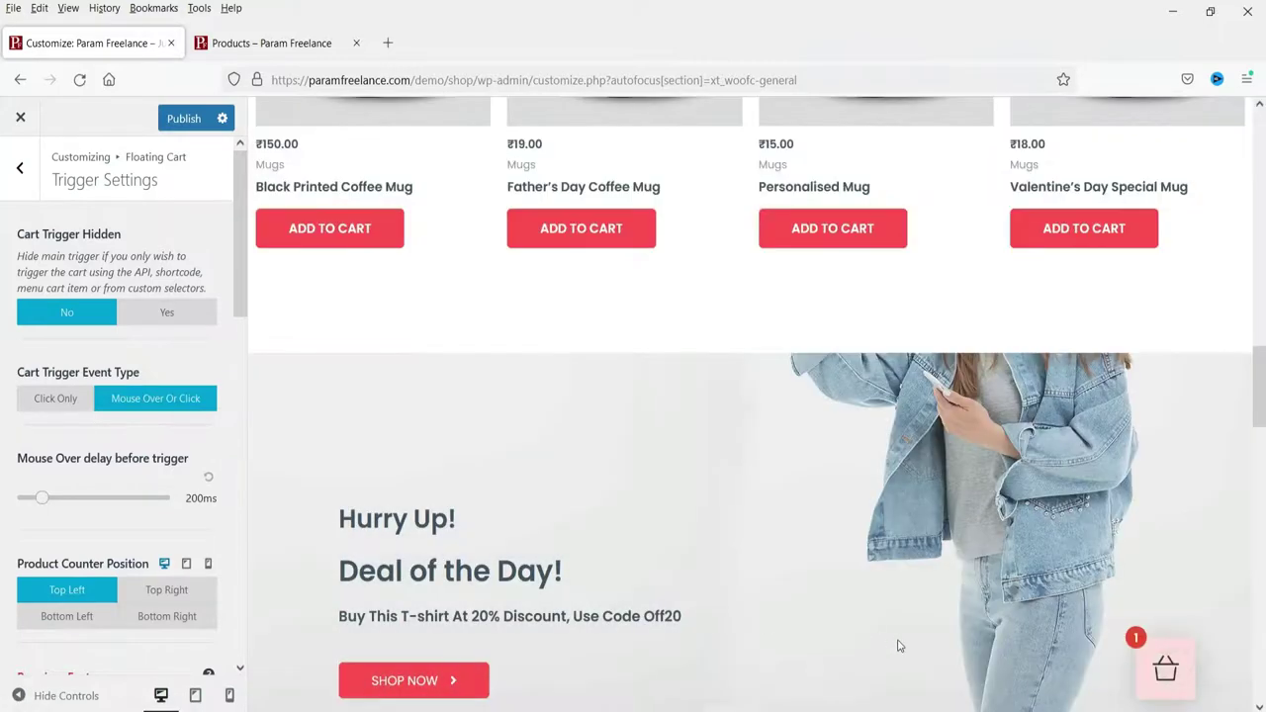
mouse_move(1150, 669)
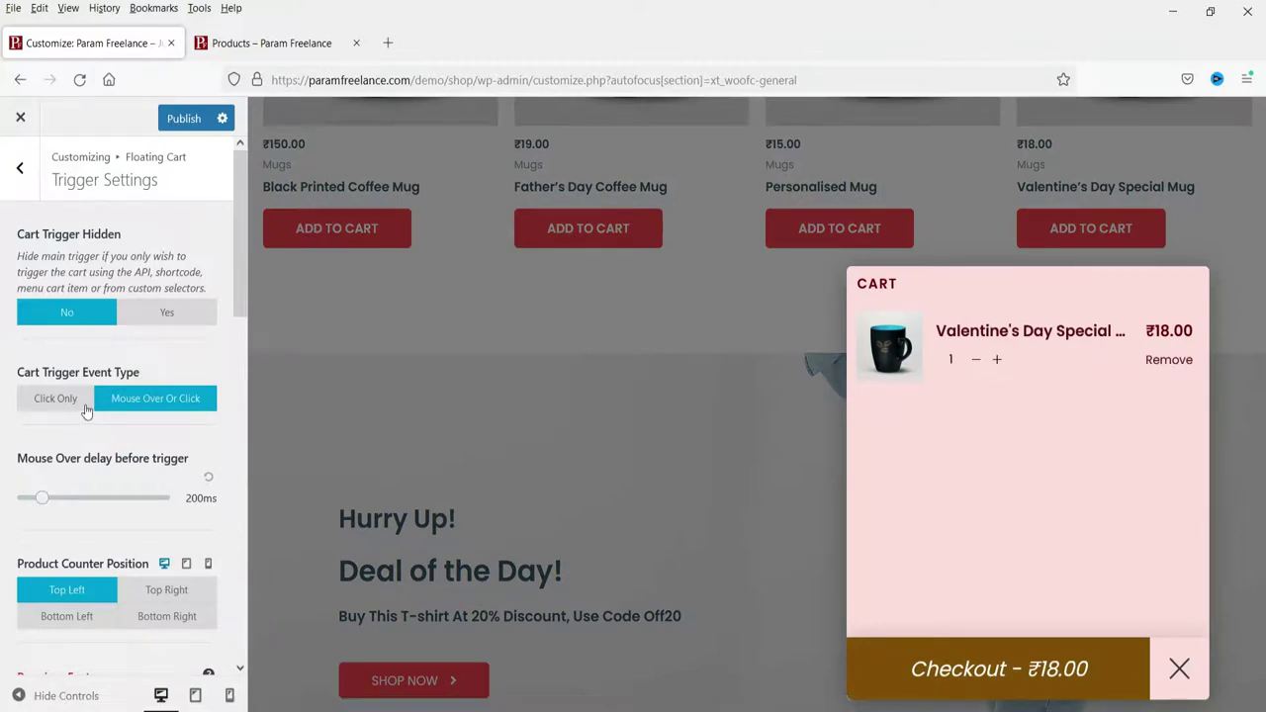
scroll(92, 406, "down", 3)
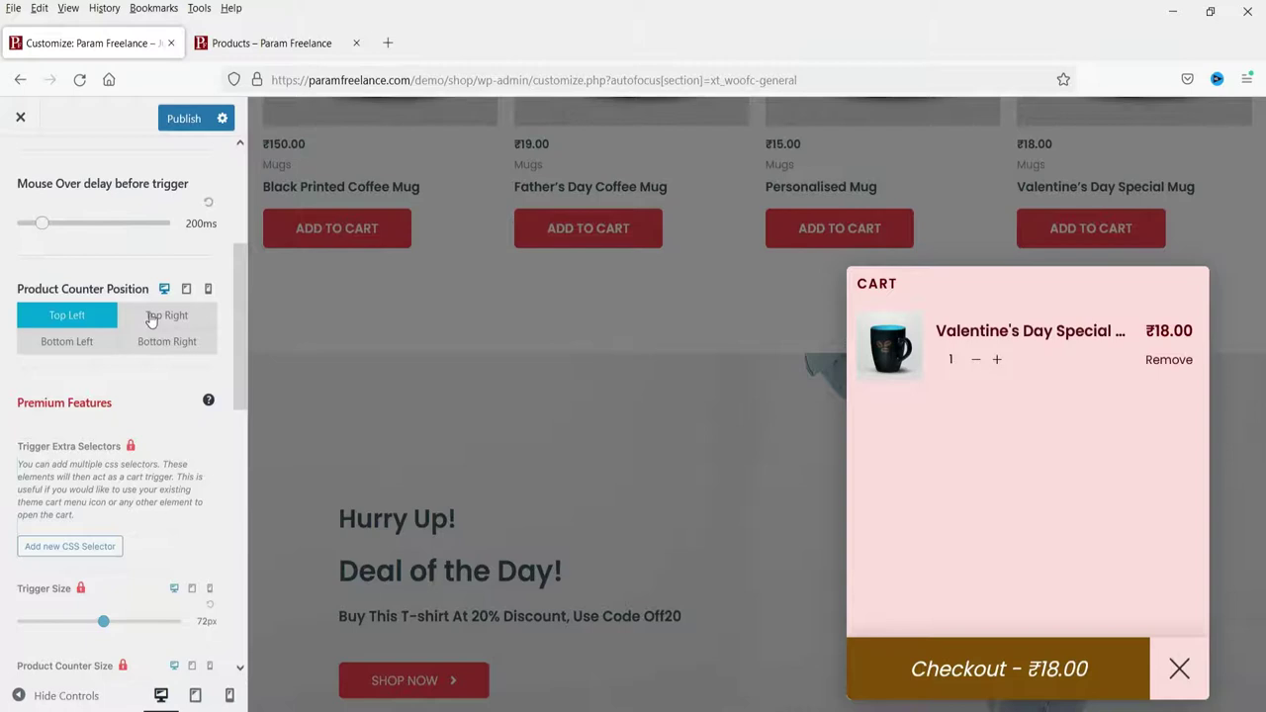
left_click(1179, 668)
mouse_move(1143, 651)
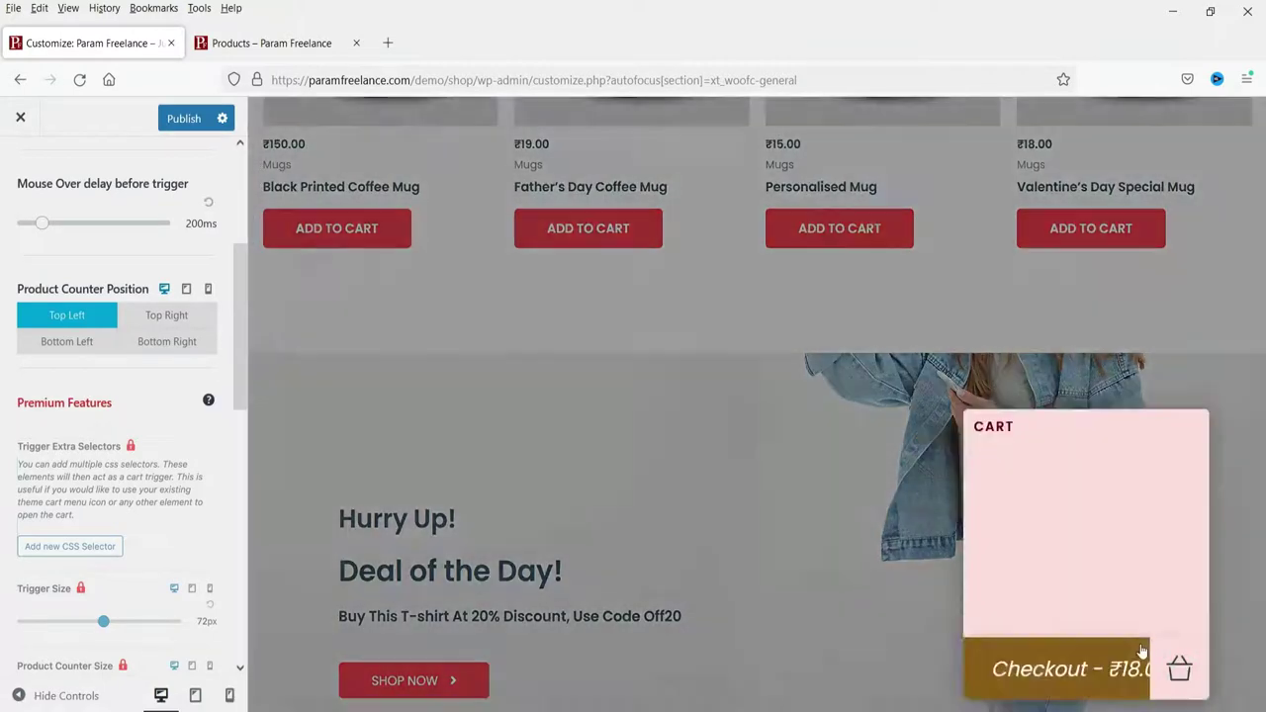
scroll(89, 378, "up", 3)
left_click(71, 401)
Step: Try each product counter position, then keep the counter badge at Top Left
scroll(146, 339, "down", 3)
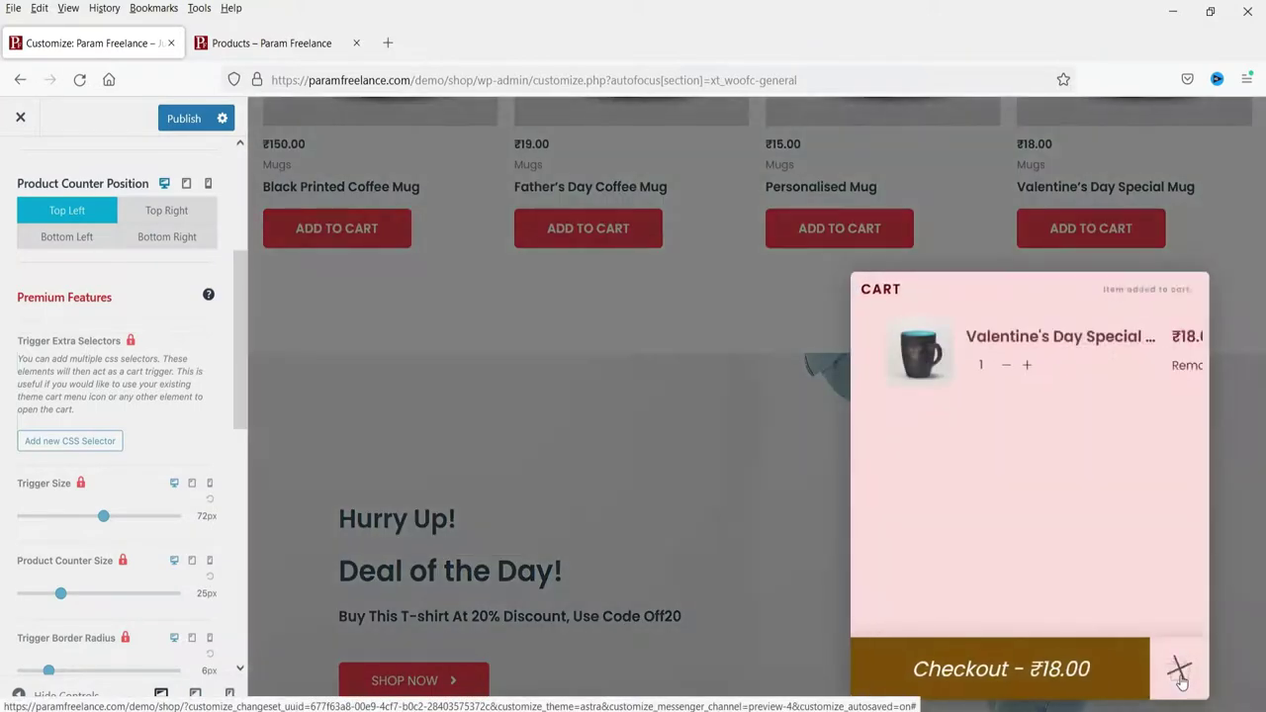
left_click(1181, 673)
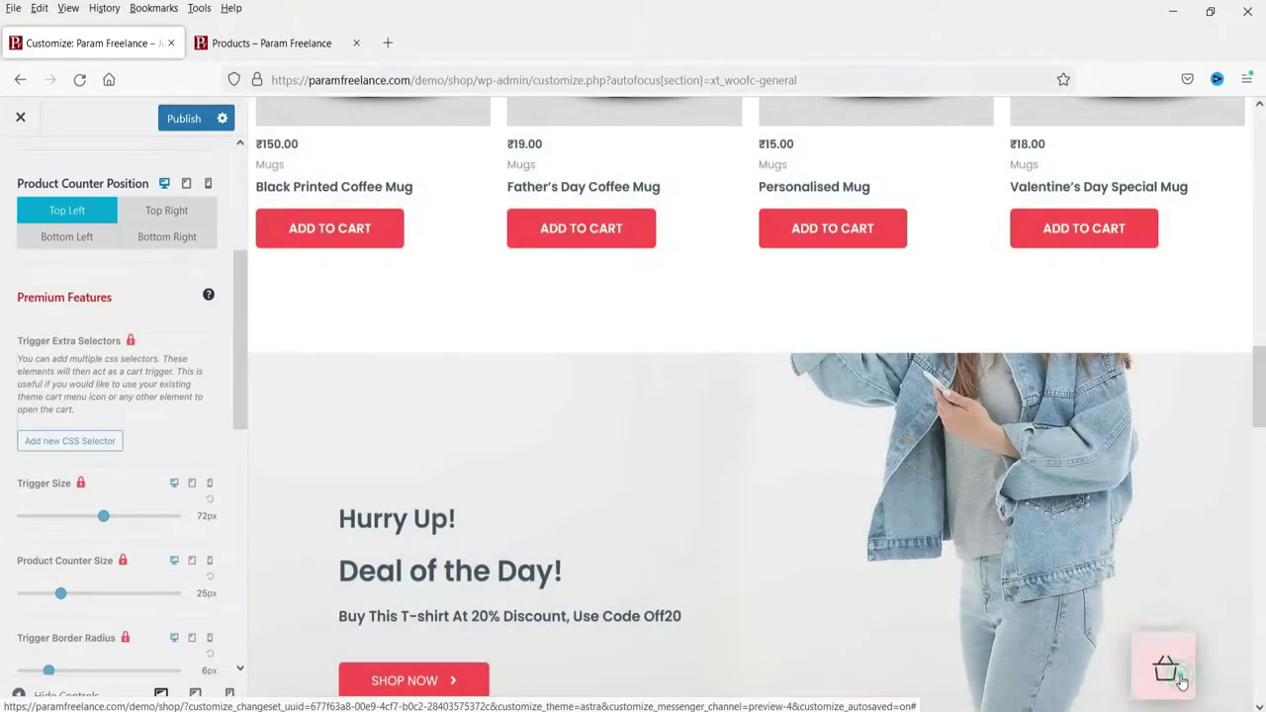
left_click(150, 213)
left_click(154, 241)
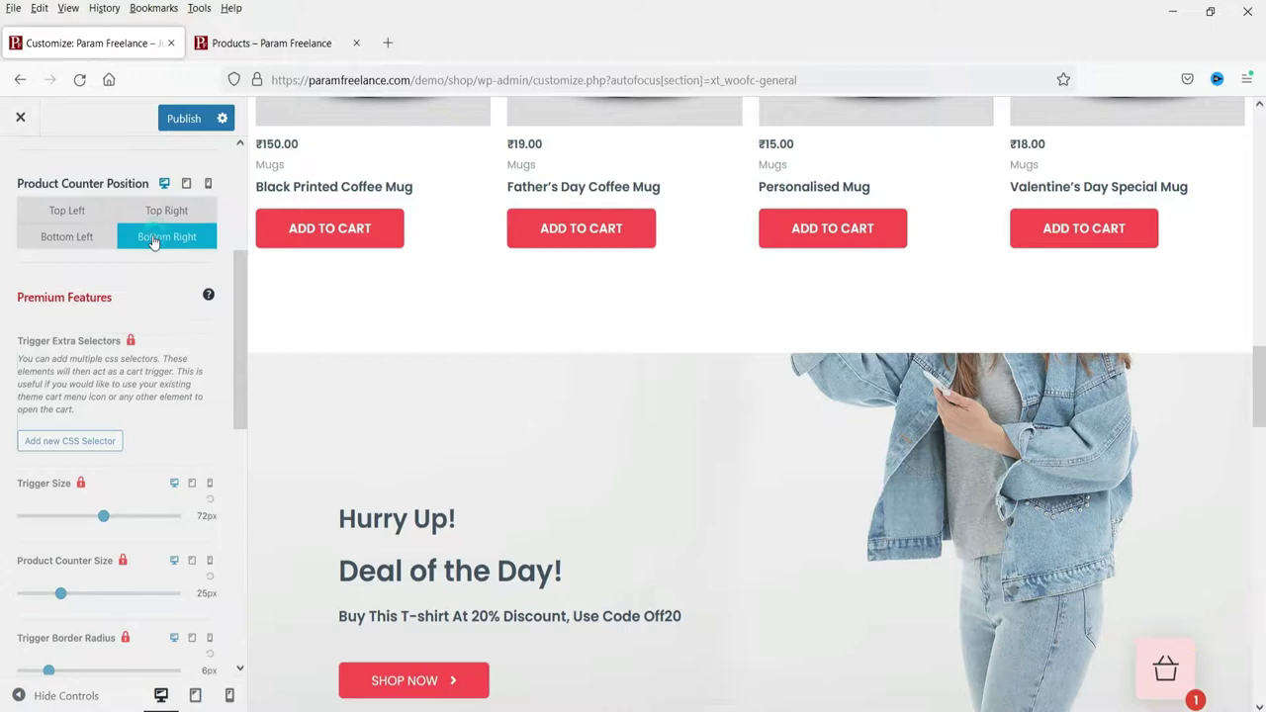
left_click(59, 237)
left_click(66, 212)
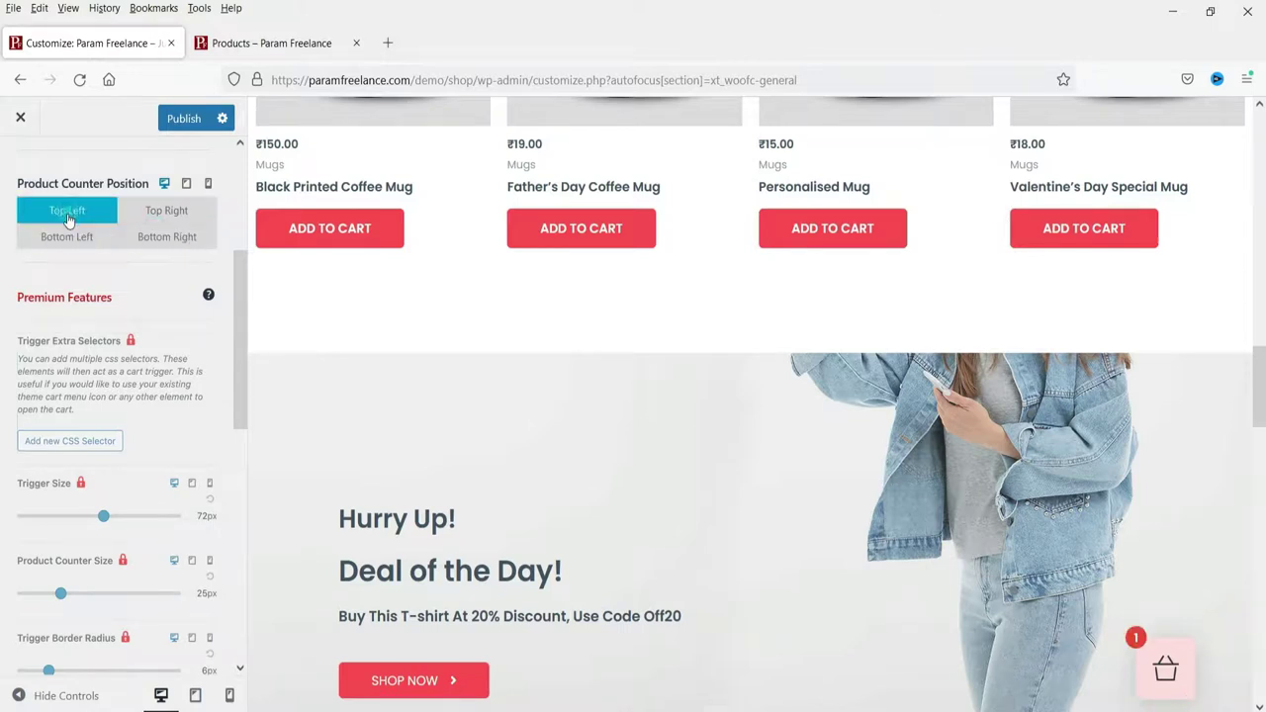
scroll(98, 348, "down", 3)
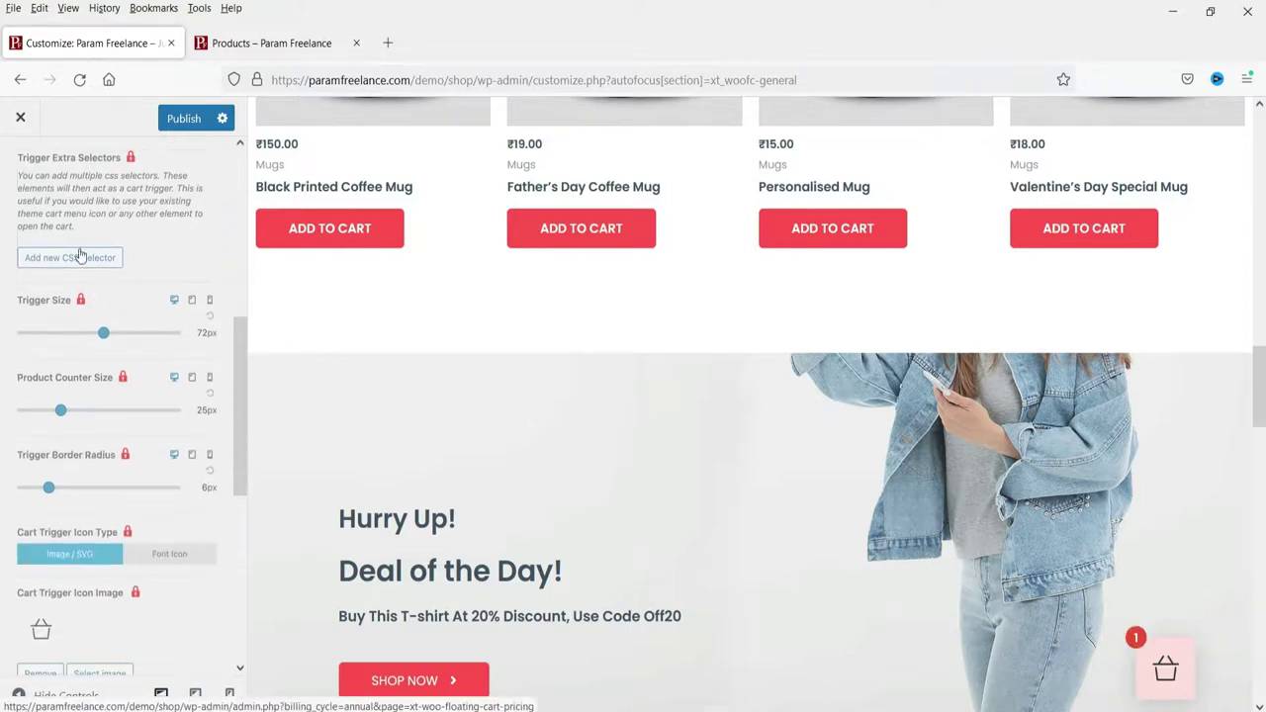
scroll(79, 248, "up", 5)
left_click(19, 149)
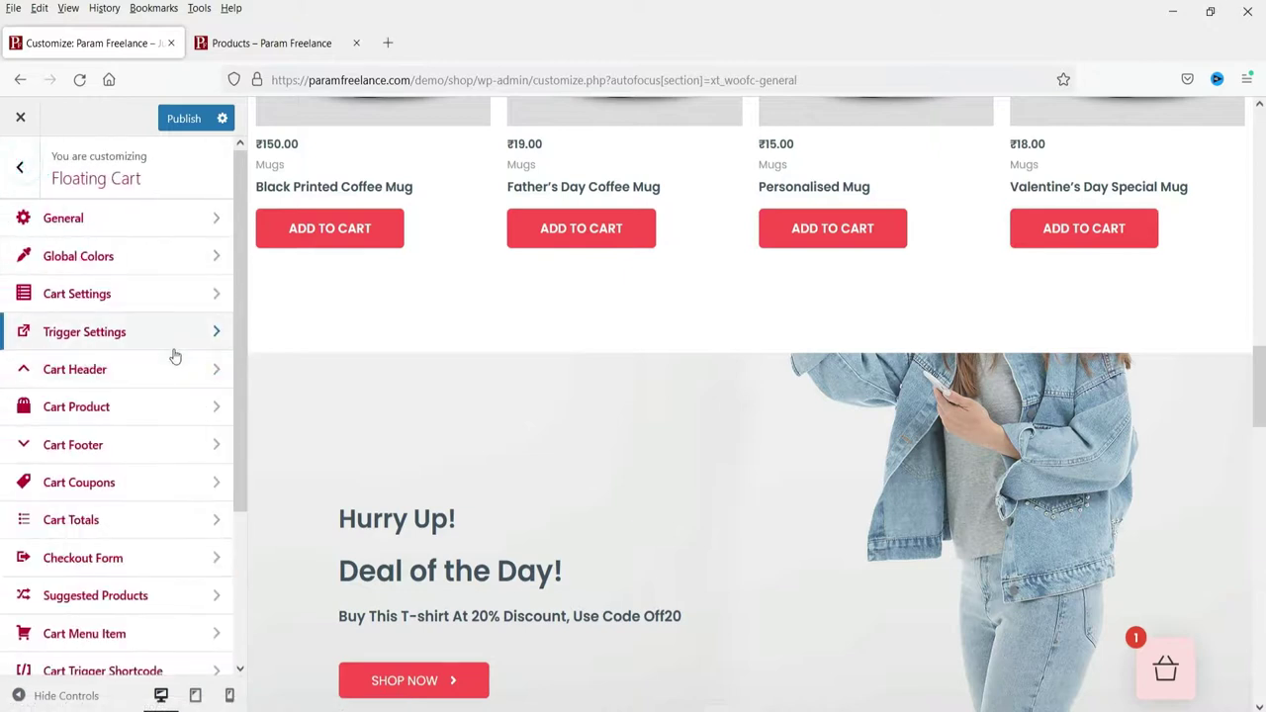
Step: Set the cart header's bottom border colour to dark red #6a0505
left_click(120, 383)
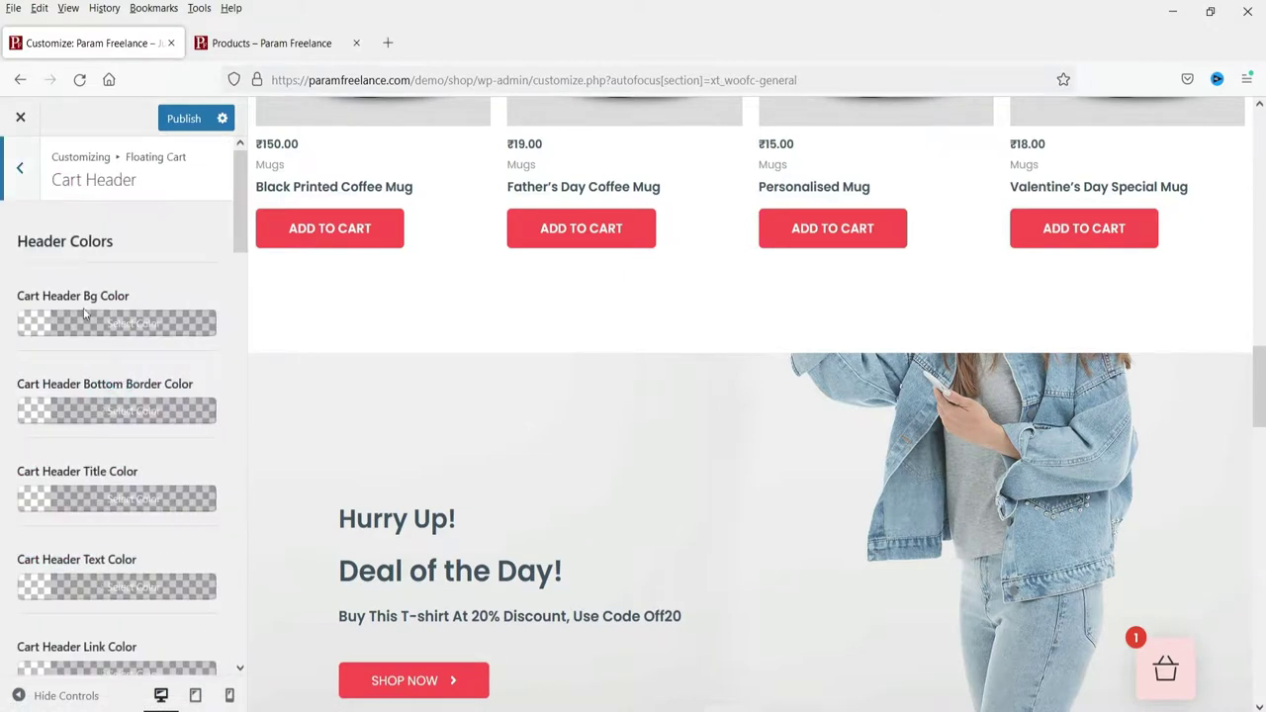
scroll(64, 252, "down", 2)
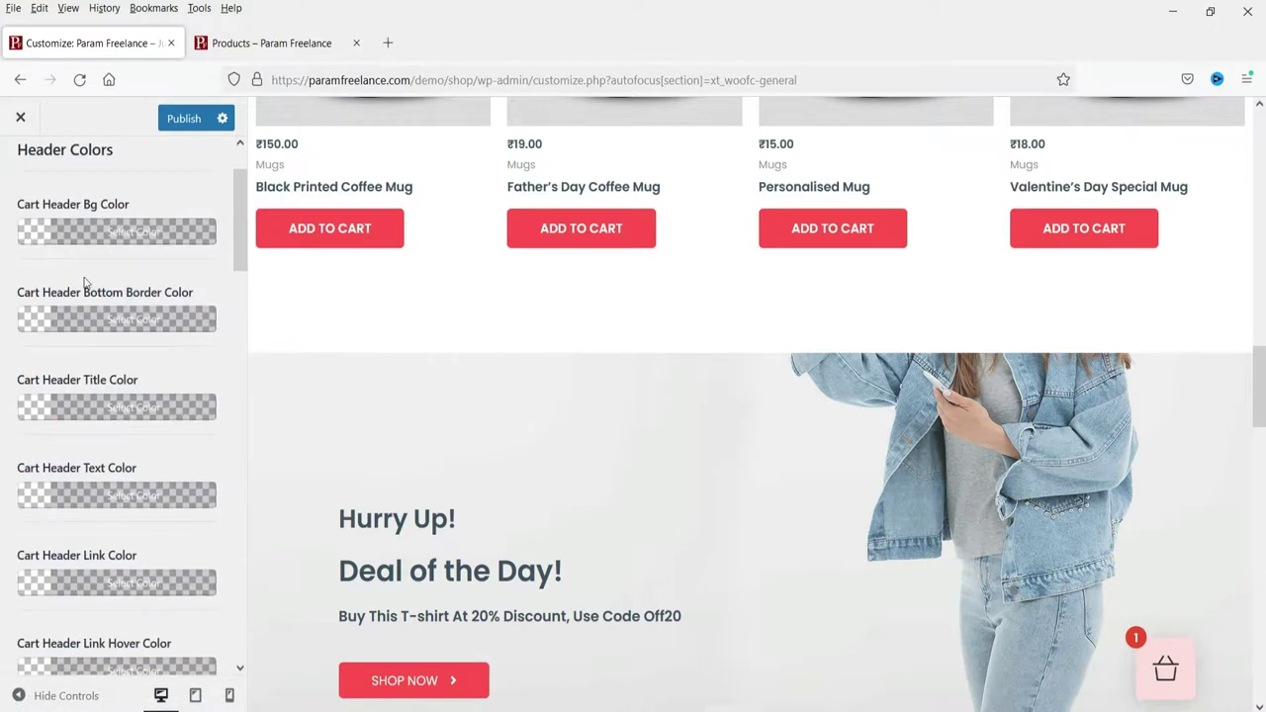
left_click(1163, 669)
left_click(35, 318)
left_click(160, 513)
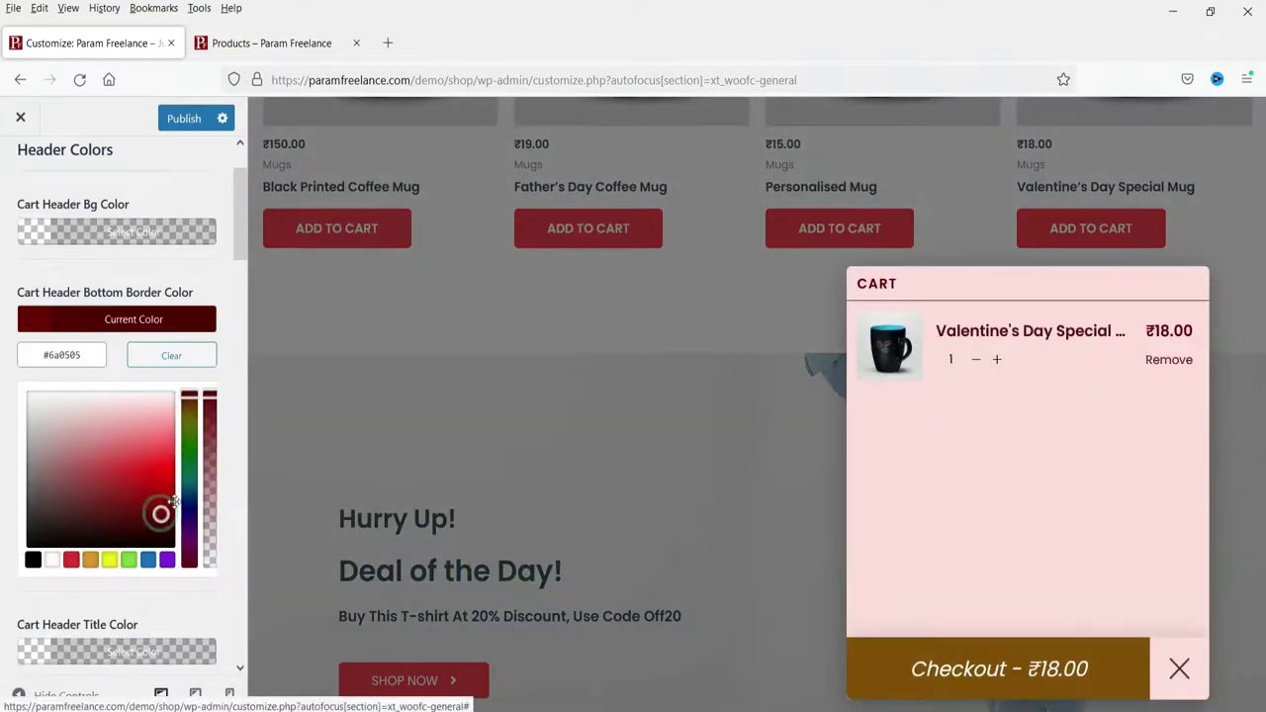
left_click(25, 225)
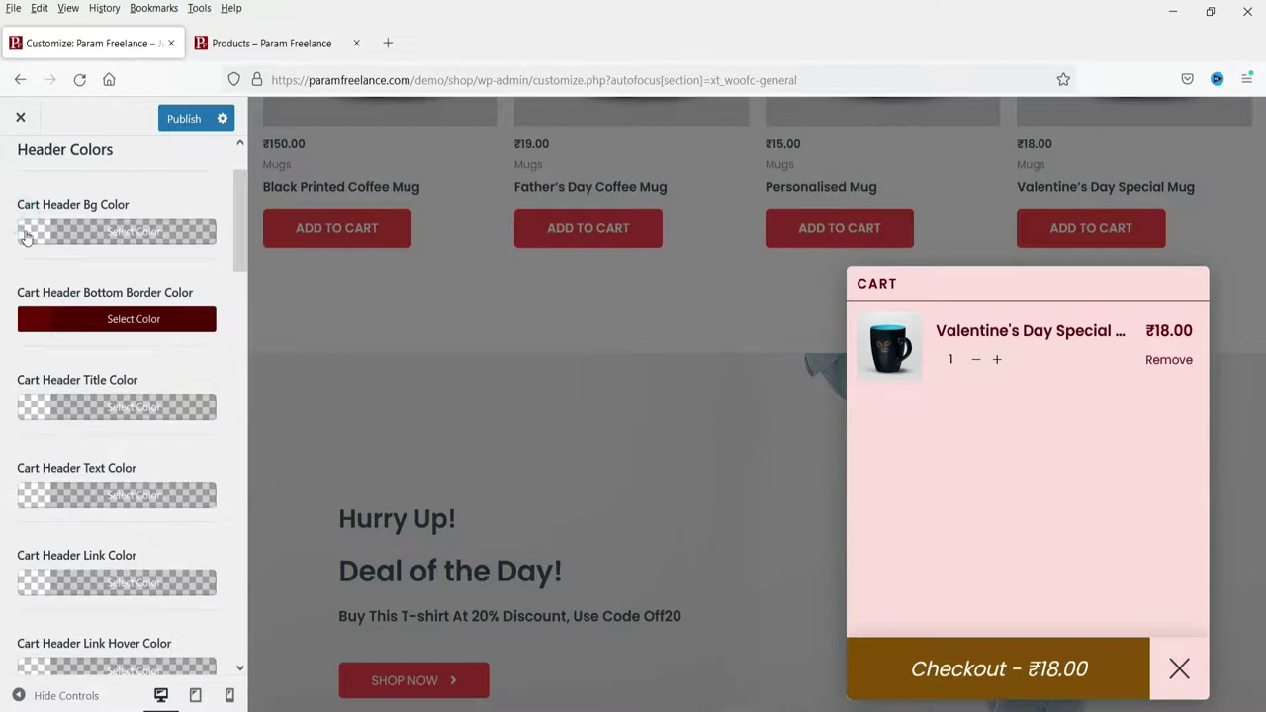
Step: Give the cart header a dark blue background and a white title
left_click(25, 234)
left_click(148, 471)
left_click(35, 415)
left_click(53, 648)
left_click(130, 444)
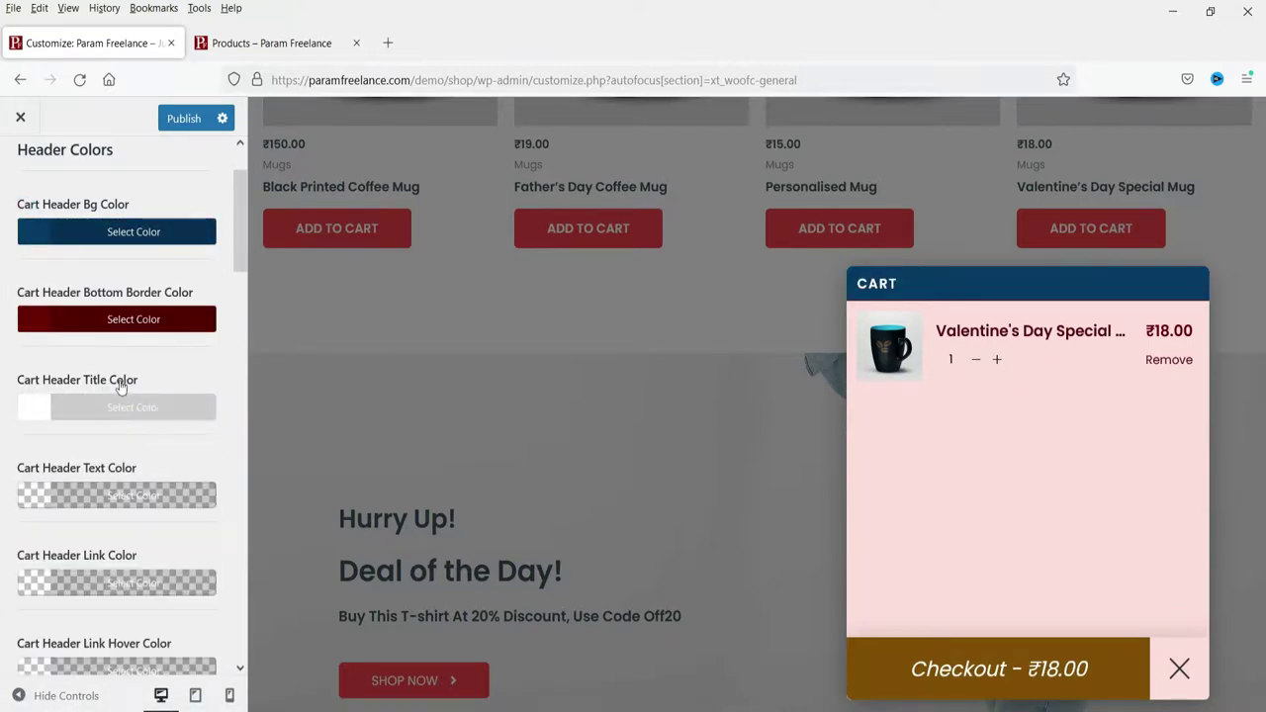
scroll(127, 388, "down", 8)
scroll(124, 373, "up", 8)
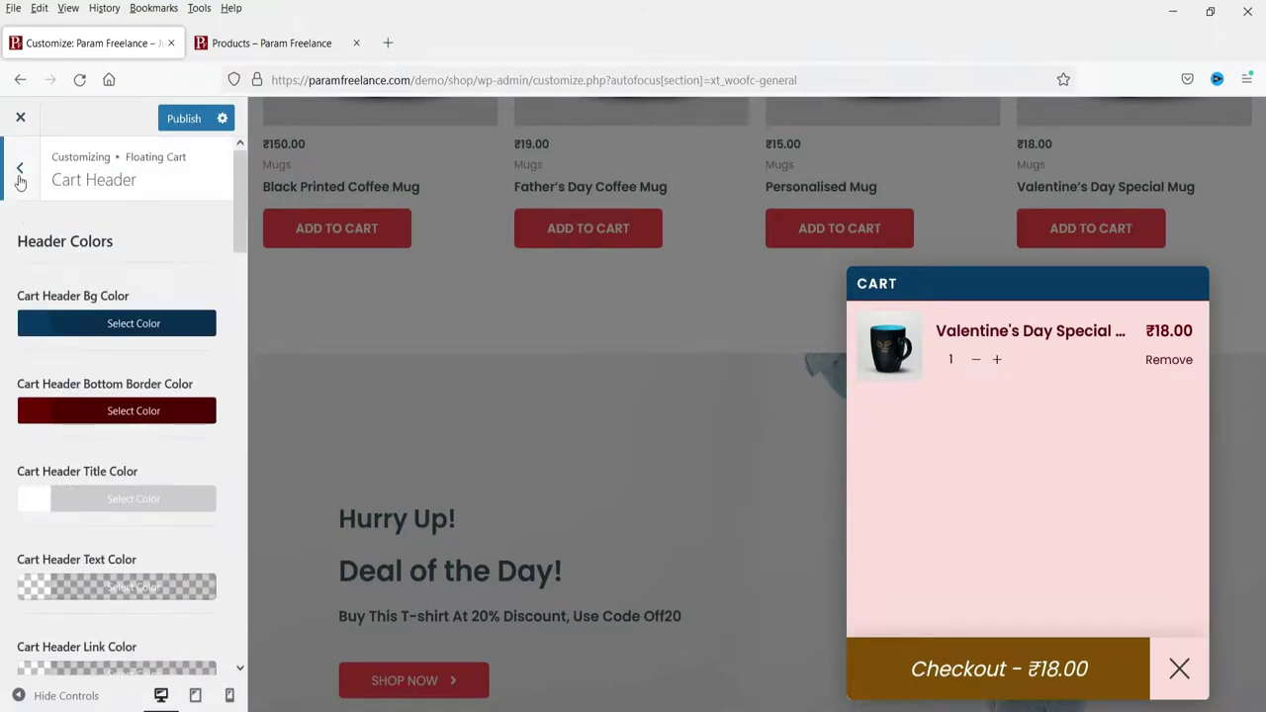
left_click(20, 170)
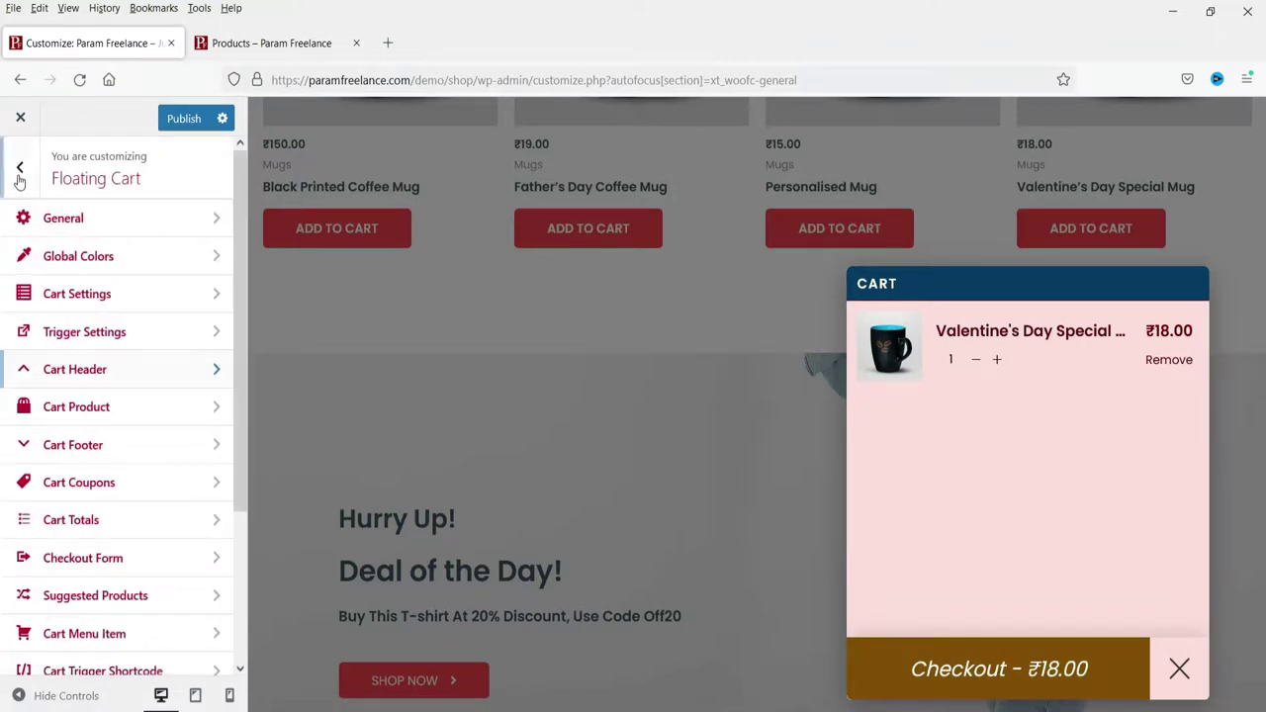
Step: Review Cart Product settings, publish the customizations, and switch to the Products – Param Freelance tab
left_click(123, 413)
scroll(136, 418, "down", 5)
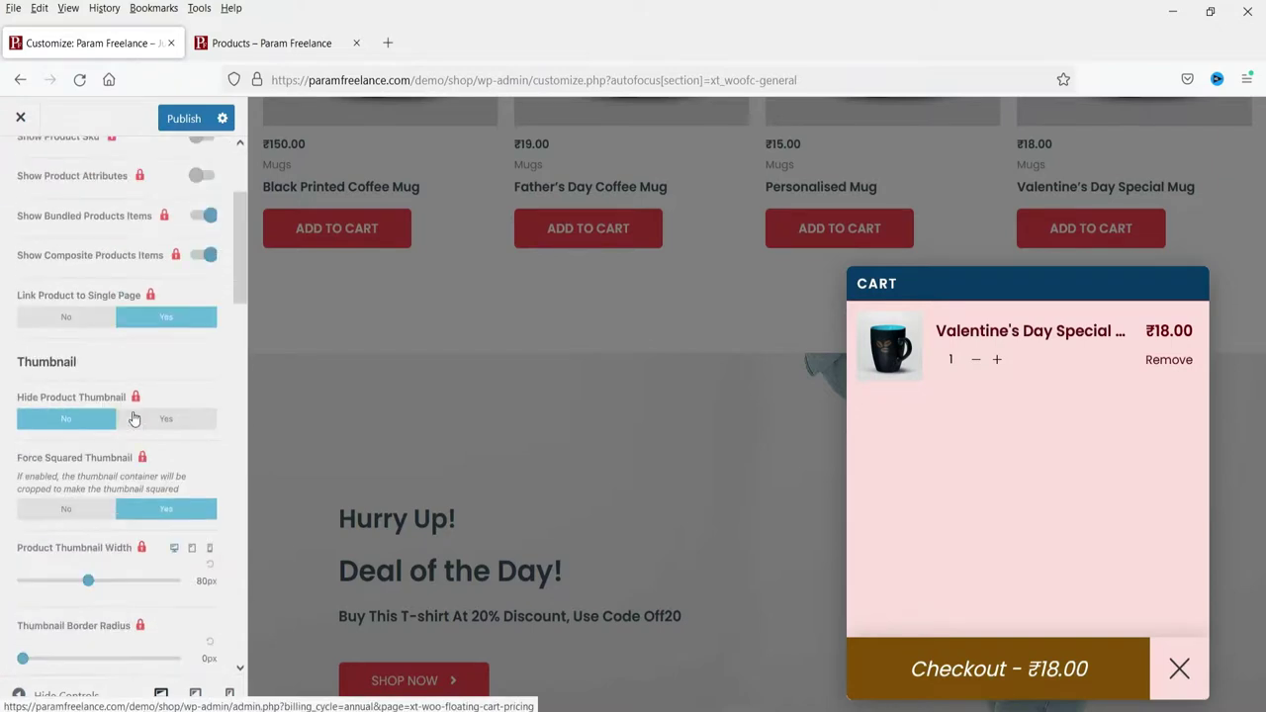
scroll(135, 418, "up", 5)
left_click(18, 172)
left_click(173, 112)
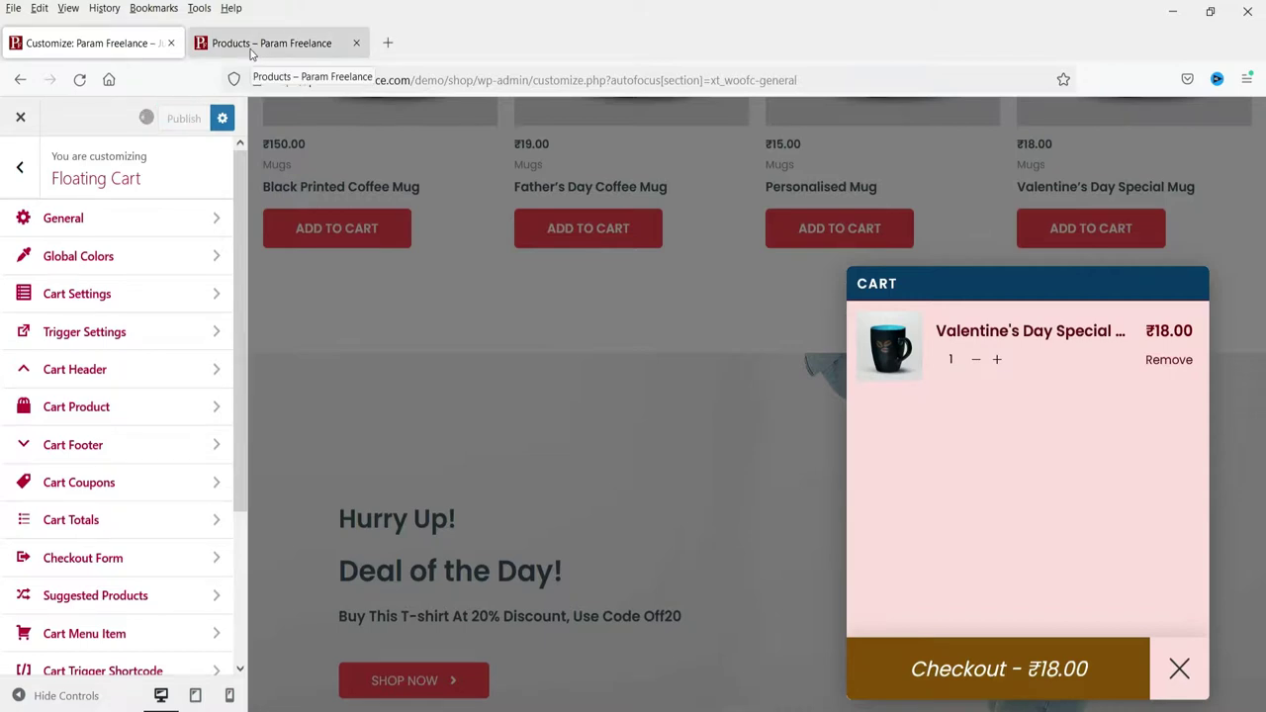
left_click(252, 44)
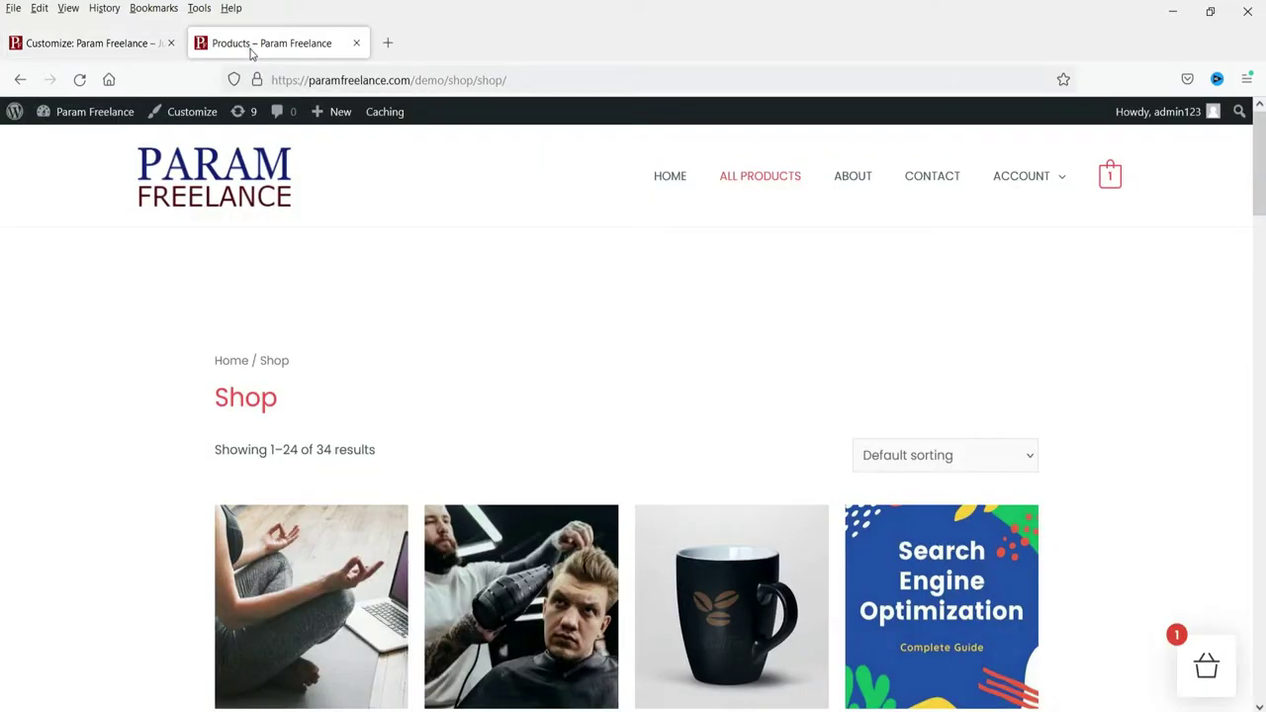
Step: Reload the shop, open the floating cart, and remove the Valentine's Day Special Mug
left_click(80, 80)
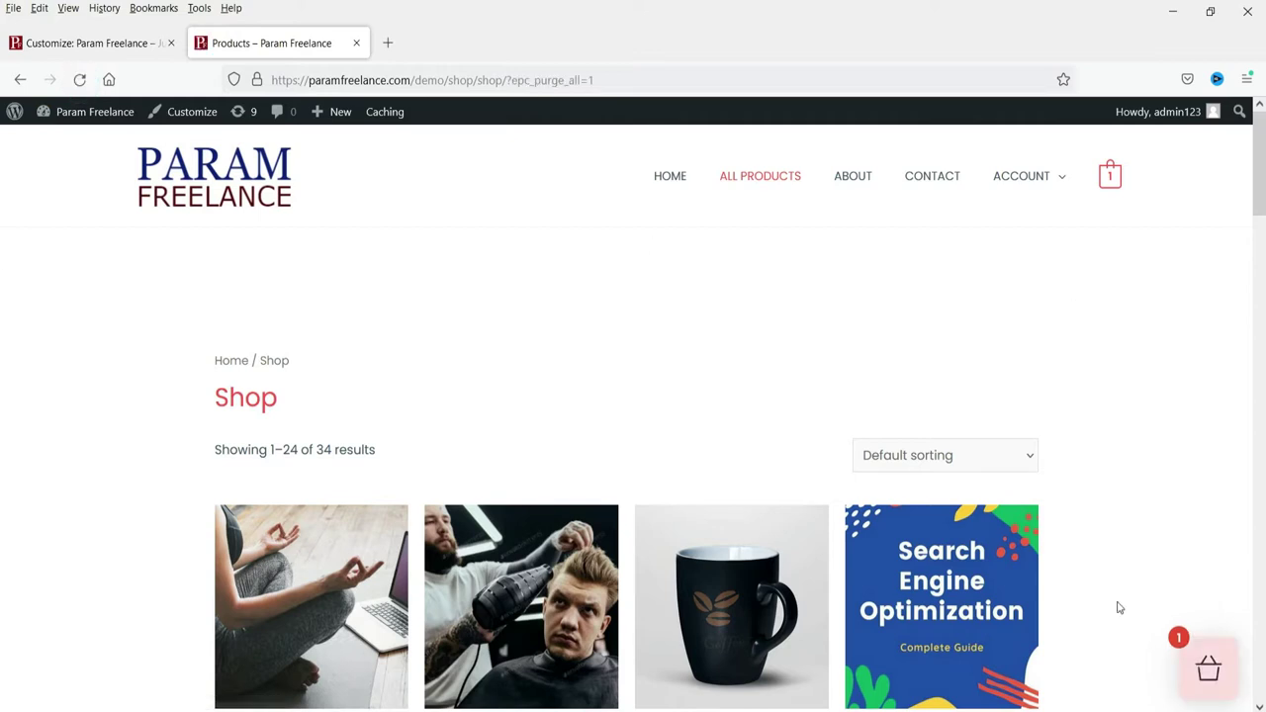
left_click(1209, 673)
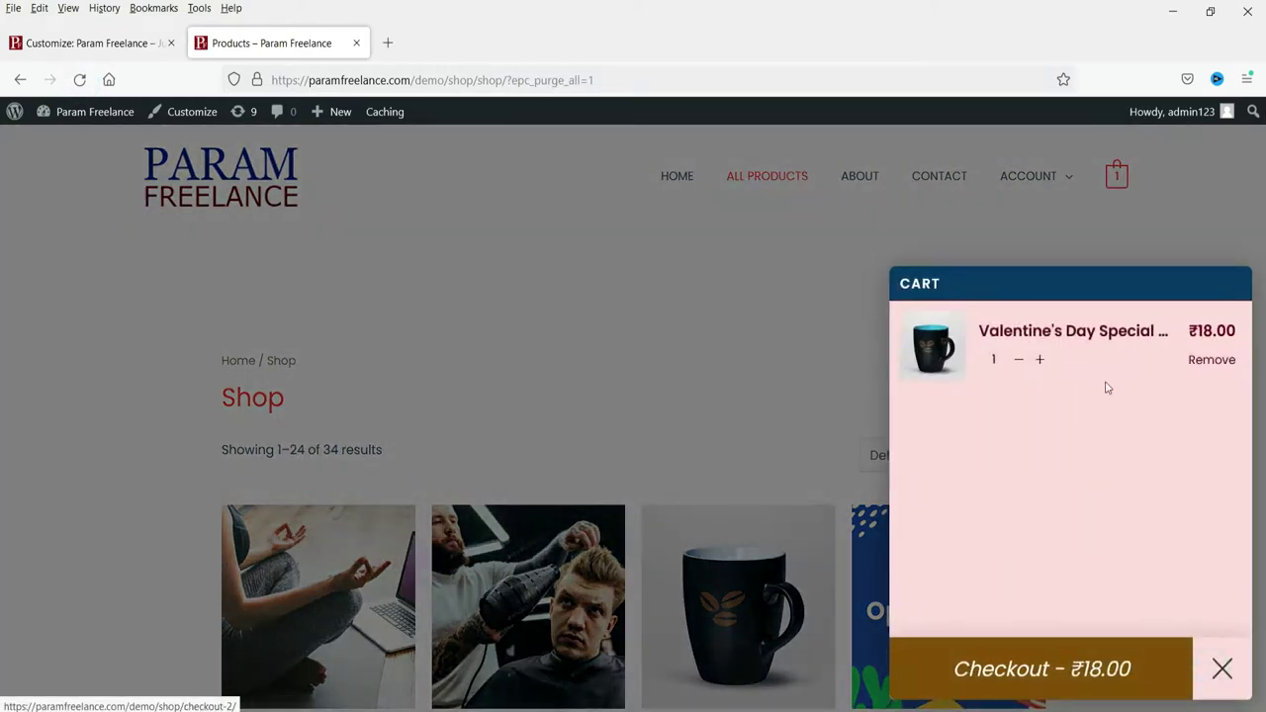
left_click(1213, 360)
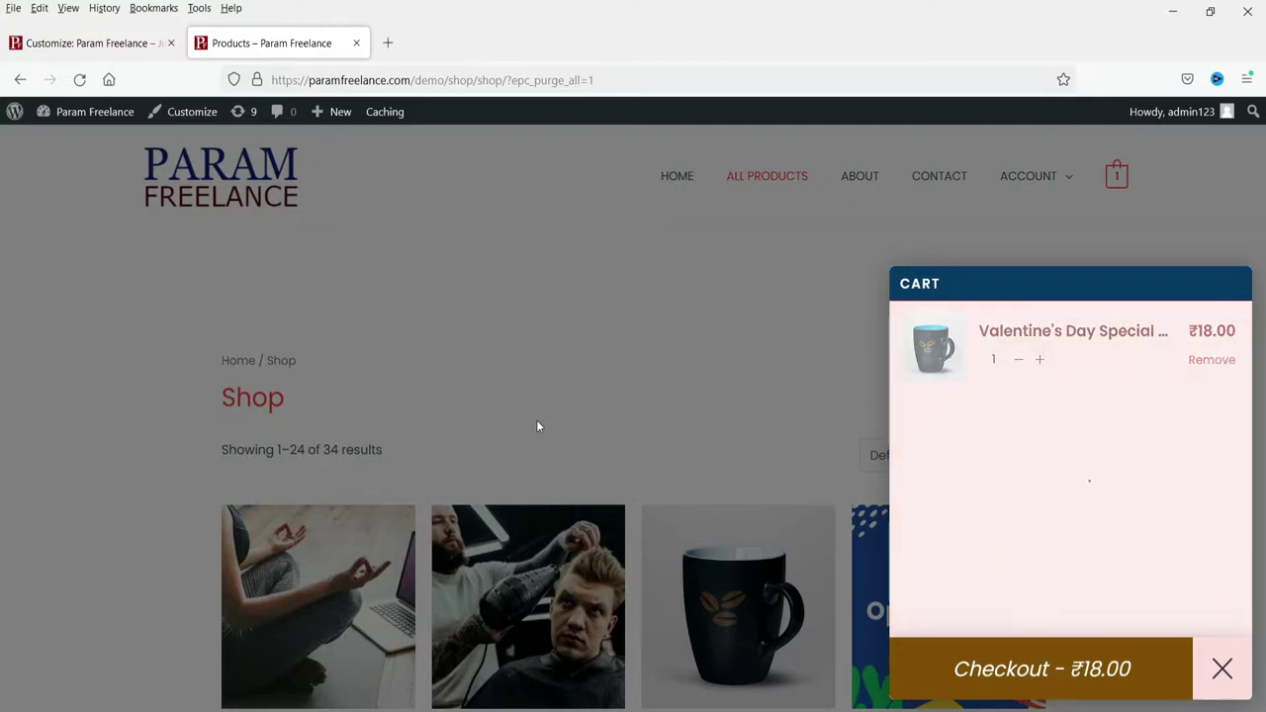